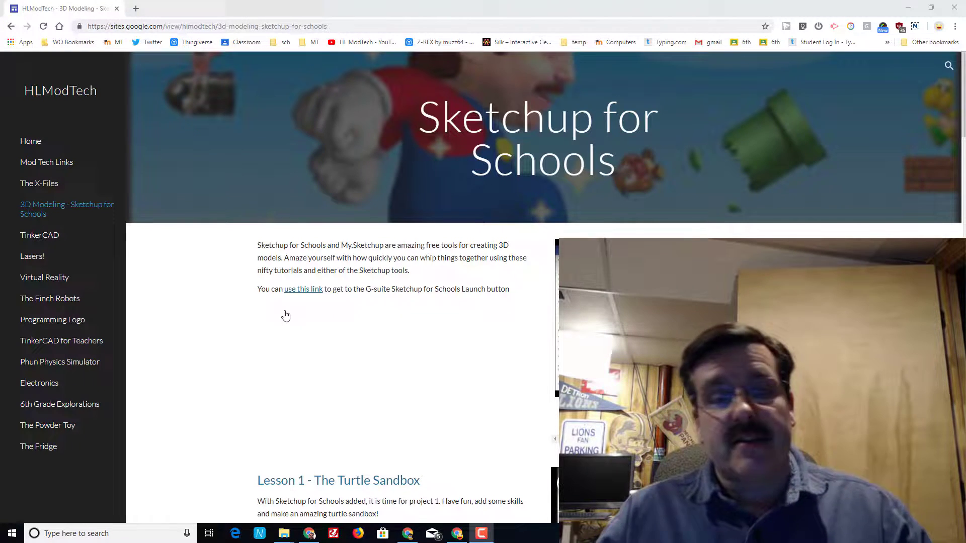
Launch SketchUp for Schools from the Google Sites link via its G Suite Marketplace page.
{"action": "left_click", "coordinate": [300, 289]}
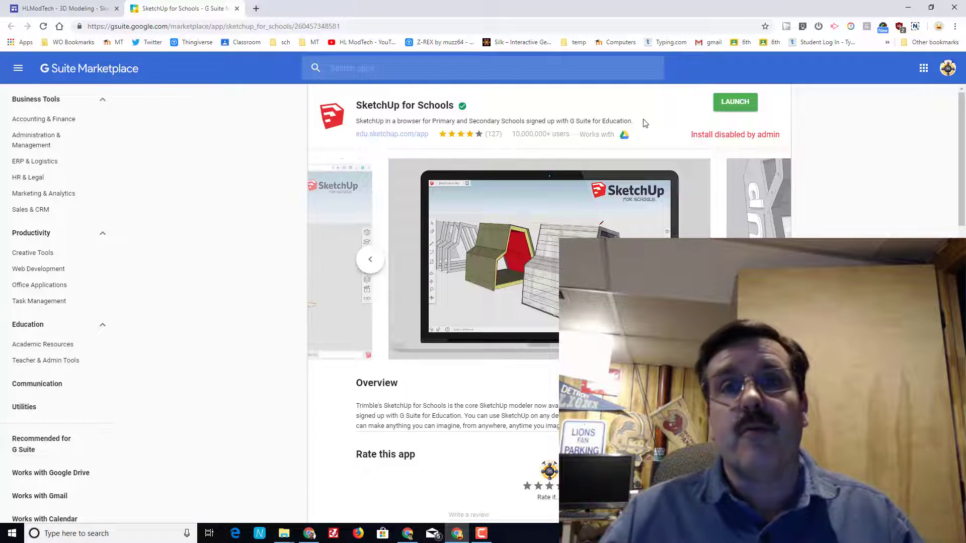
{"action": "left_click", "coordinate": [726, 108]}
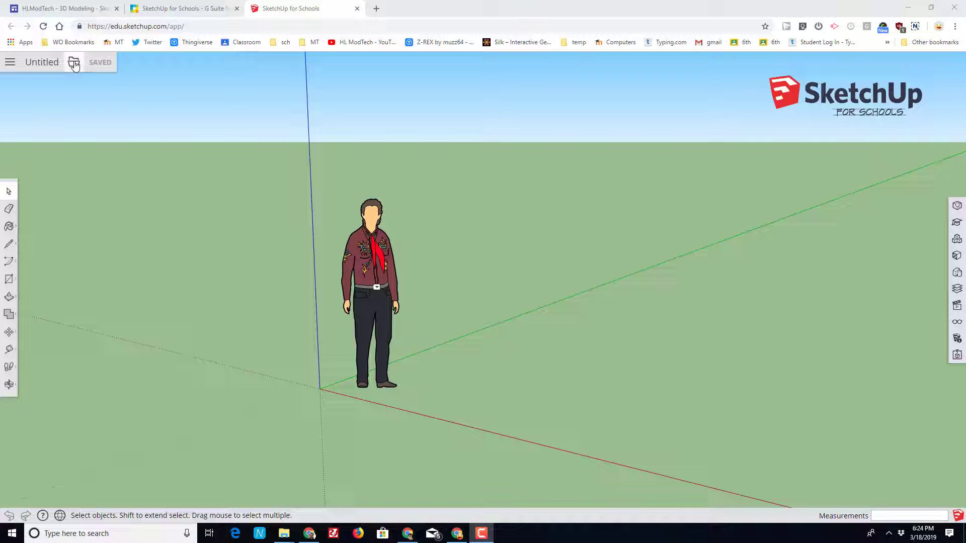
Open 'ship mdh.skp' from the sketchup folder in My Drive.
{"action": "left_click", "coordinate": [74, 63]}
{"action": "left_click", "coordinate": [78, 98]}
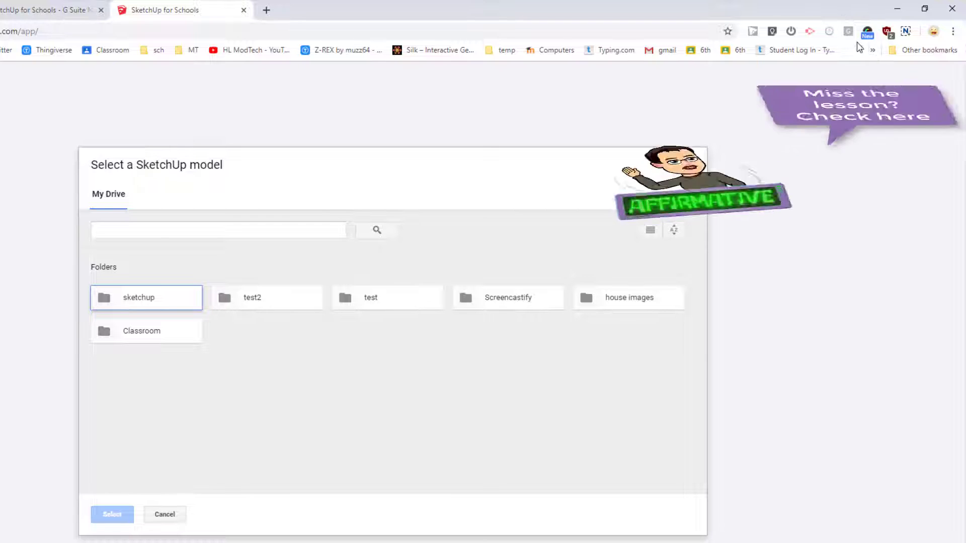
{"action": "left_click", "coordinate": [138, 297]}
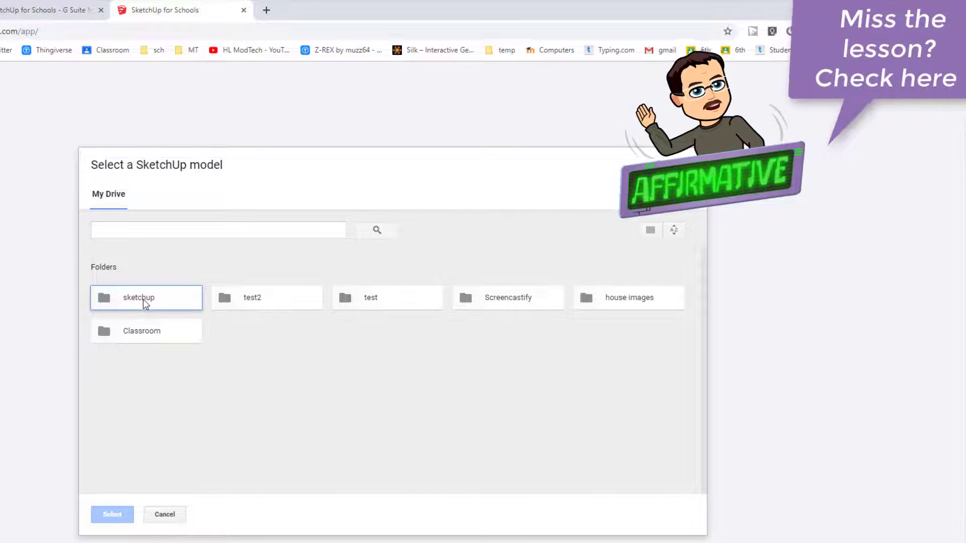
{"action": "double_click", "coordinate": [143, 299]}
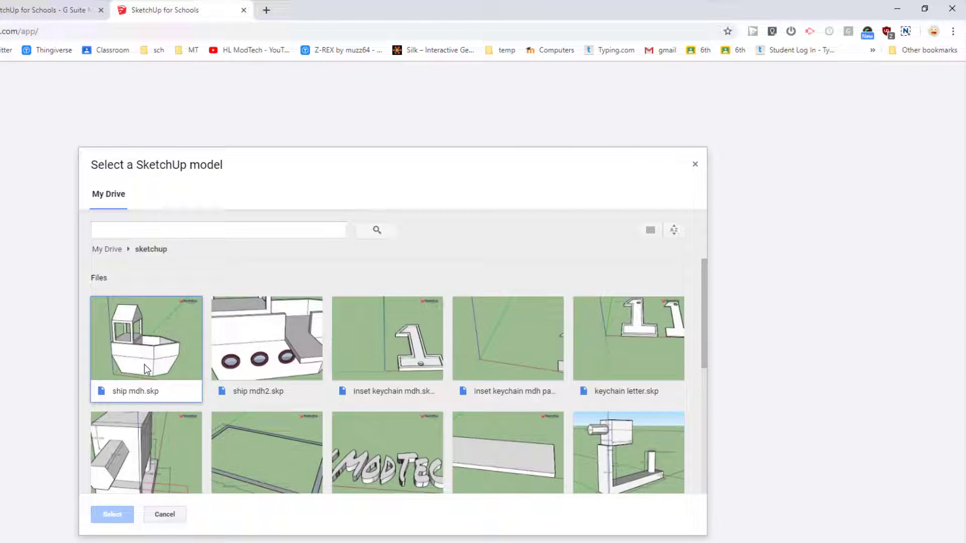
{"action": "double_click", "coordinate": [144, 364]}
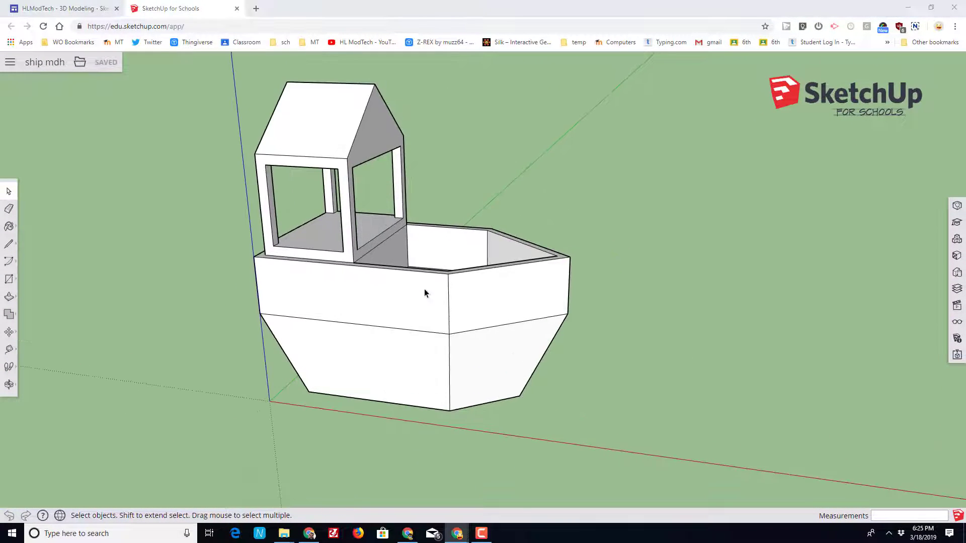
Measure the hull rim, then draw a small rectangle on it in front of the cabin.
{"action": "scroll", "coordinate": [424, 289], "scroll_direction": "up", "scroll_amount": 4}
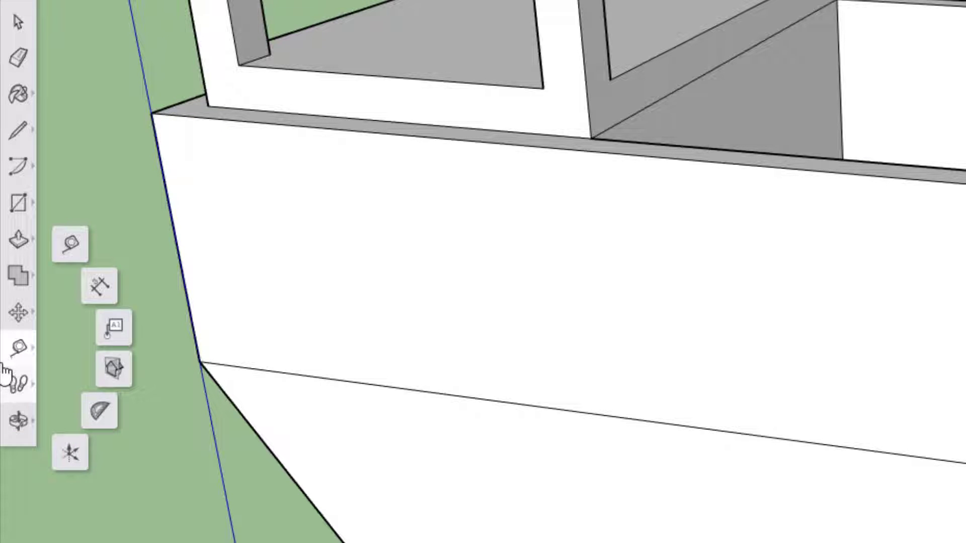
{"action": "left_click", "coordinate": [71, 245]}
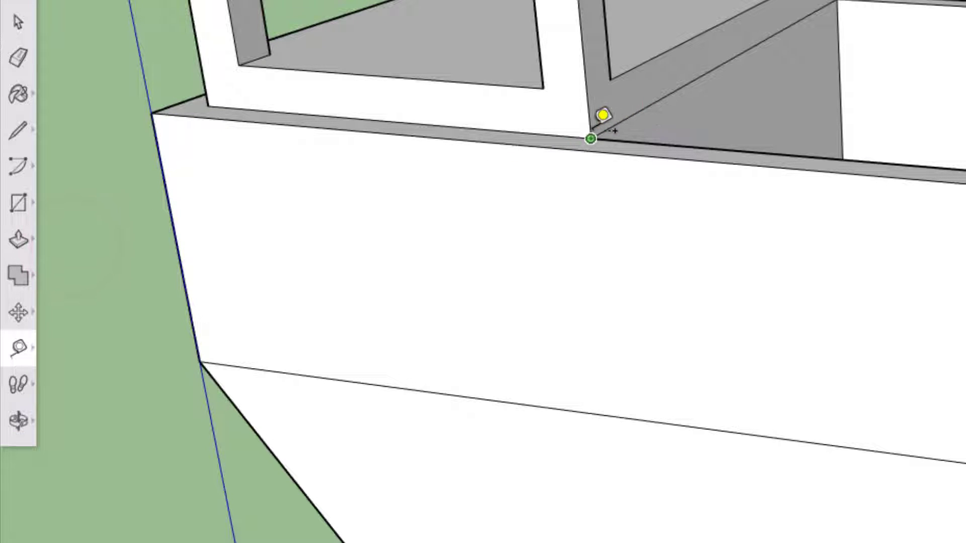
{"action": "left_click", "coordinate": [591, 138]}
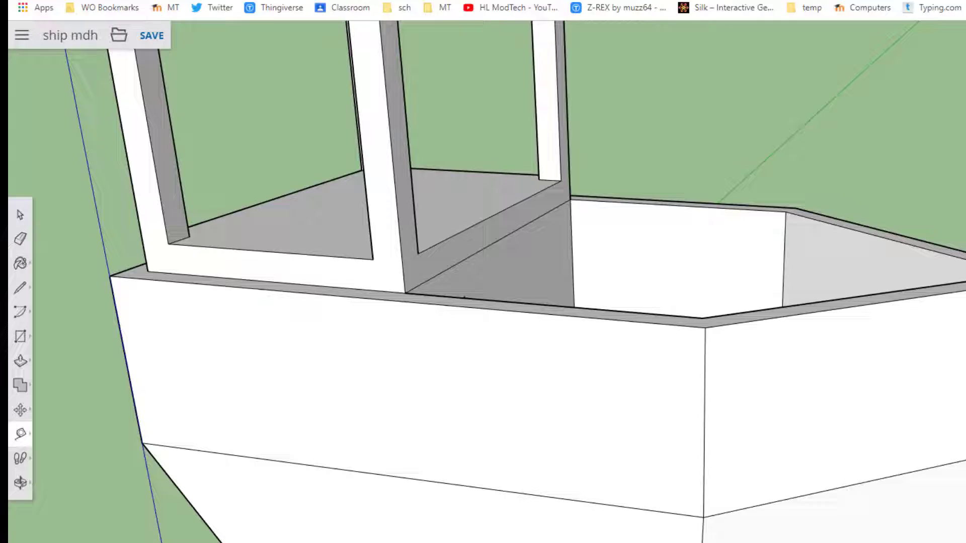
{"action": "key", "text": "Escape"}
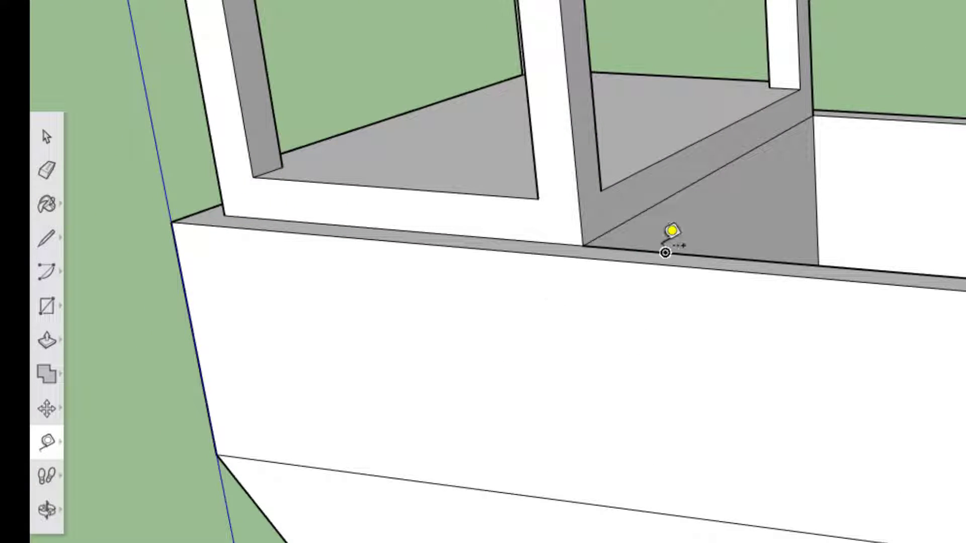
{"action": "left_click", "coordinate": [47, 305]}
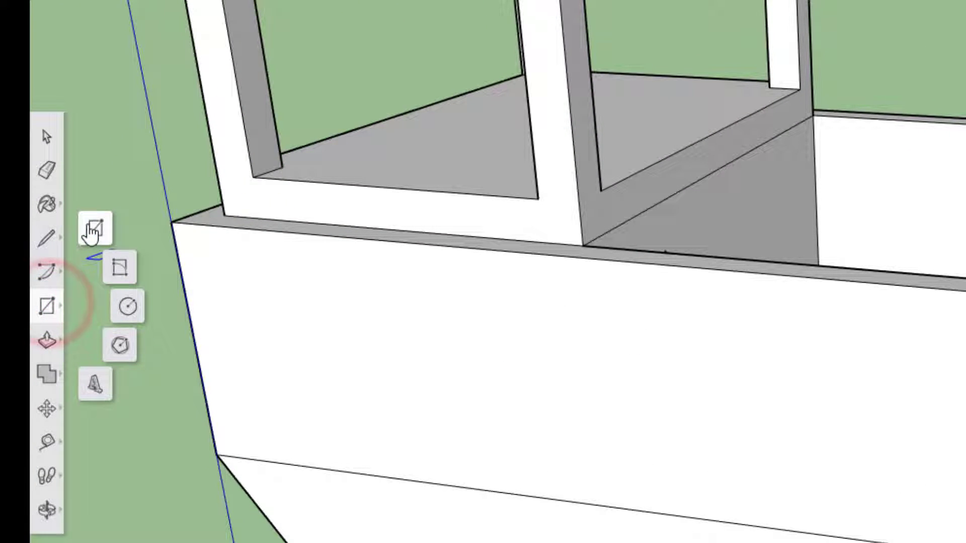
{"action": "left_click", "coordinate": [95, 228]}
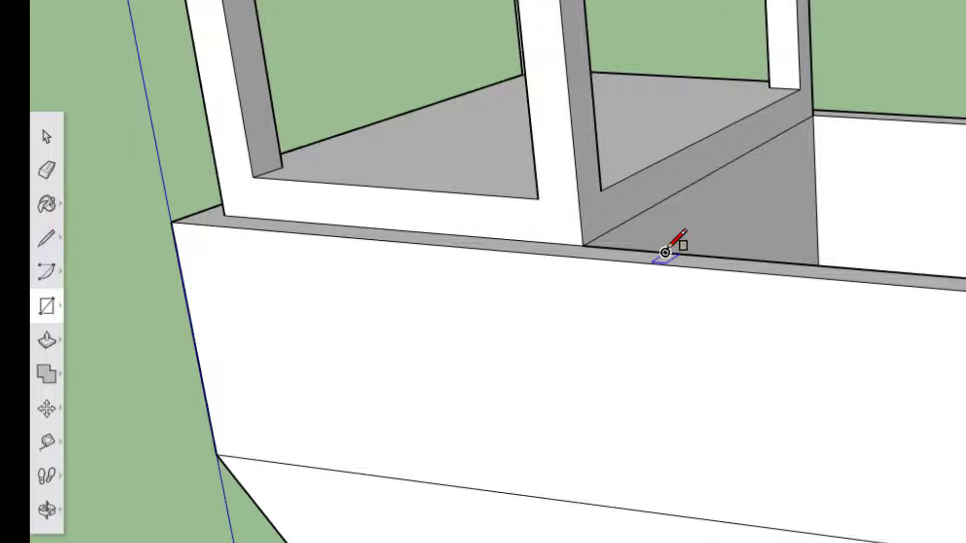
{"action": "left_click", "coordinate": [665, 253]}
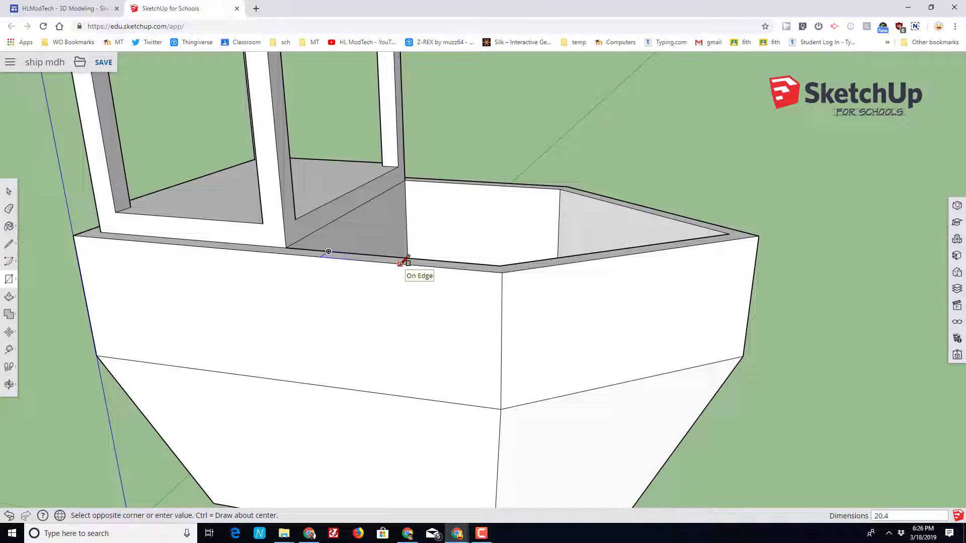
{"action": "left_click", "coordinate": [405, 261]}
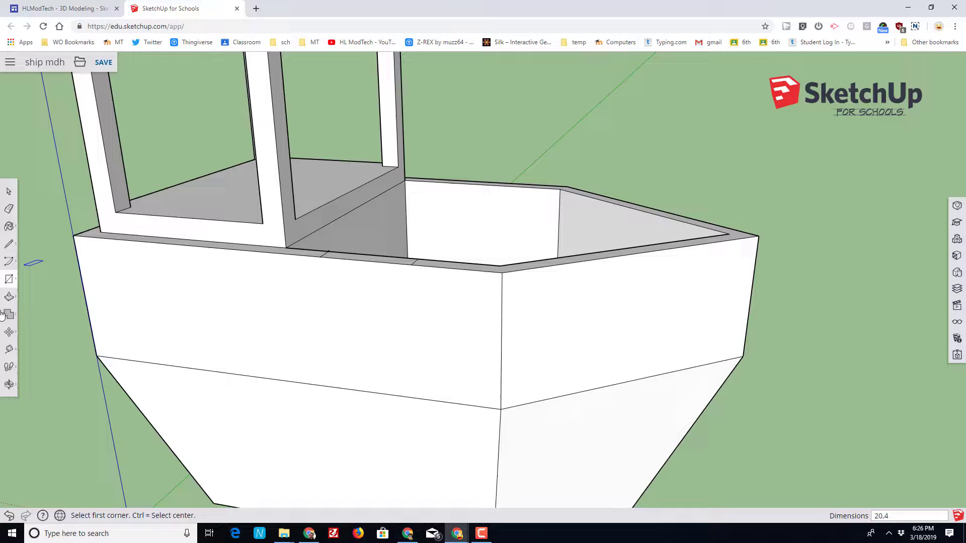
Push the rim rectangle down 25 mm to cut the doorway notch.
{"action": "left_click", "coordinate": [9, 297]}
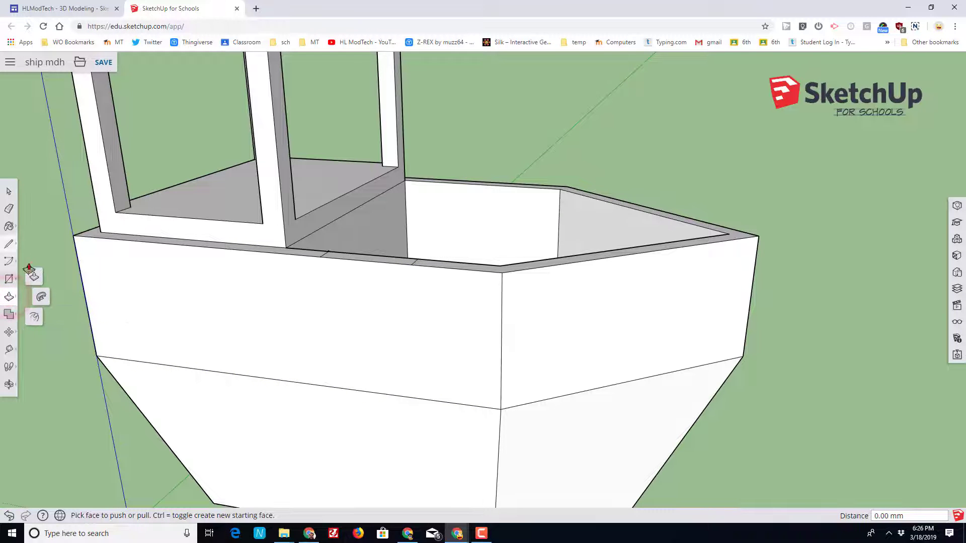
{"action": "left_click", "coordinate": [348, 260]}
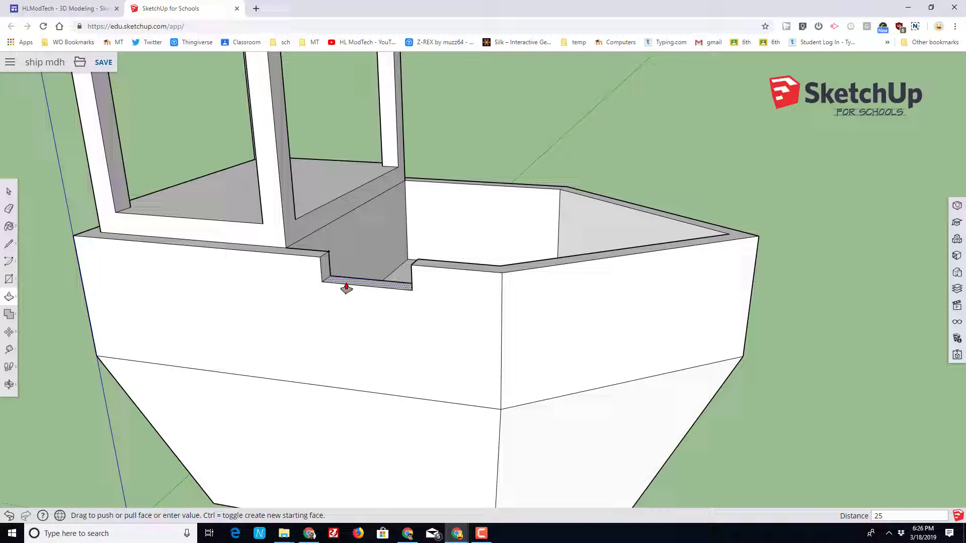
{"action": "key", "text": "Return"}
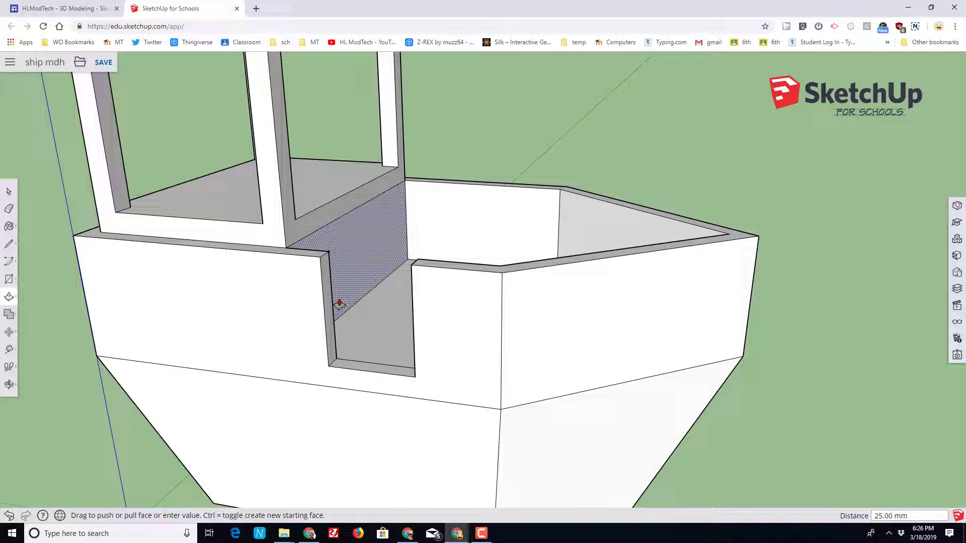
{"action": "key", "text": "e"}
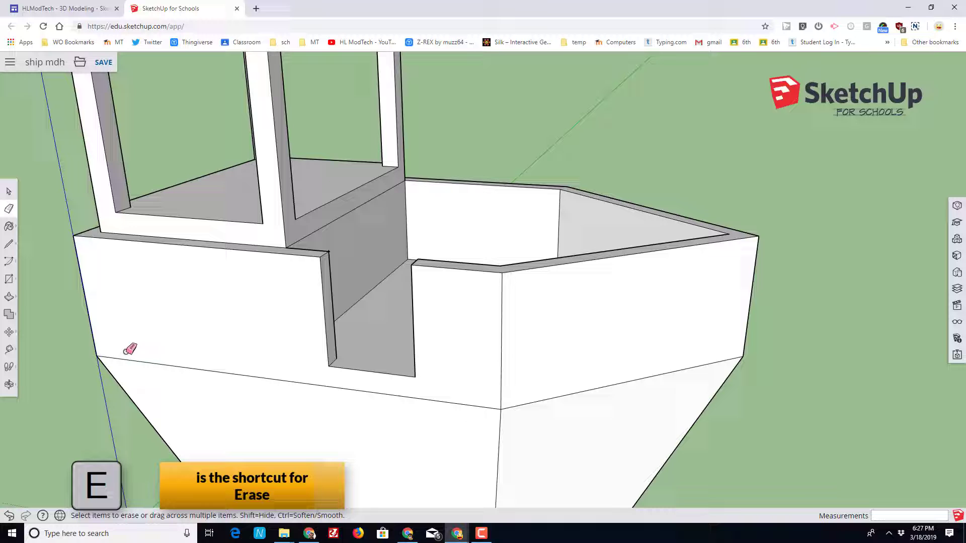
Draw a 20,5 rectangle at the notch's base and pull it out from the hull as a step.
{"action": "scroll", "coordinate": [11, 301], "scroll_direction": "up", "scroll_amount": 2}
{"action": "left_click", "coordinate": [9, 280]}
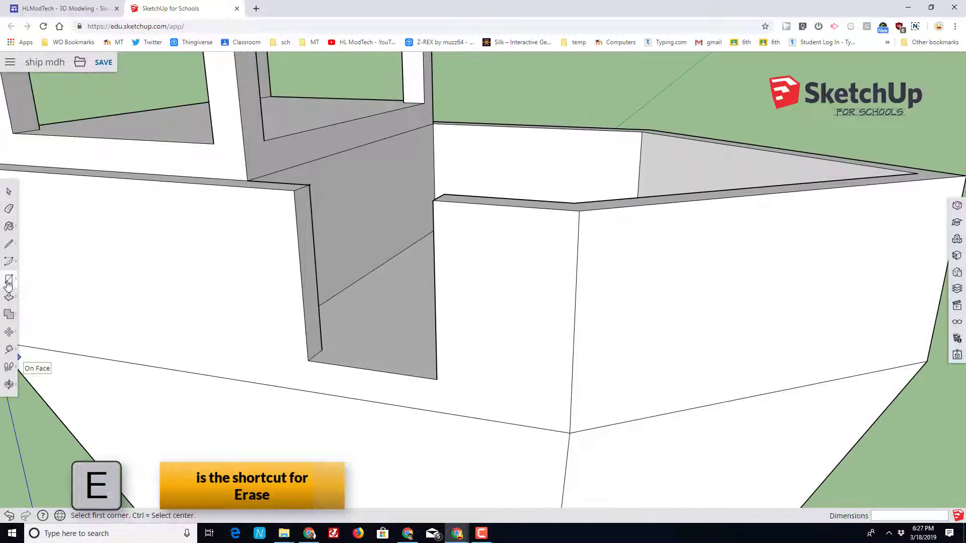
{"action": "left_click", "coordinate": [308, 360]}
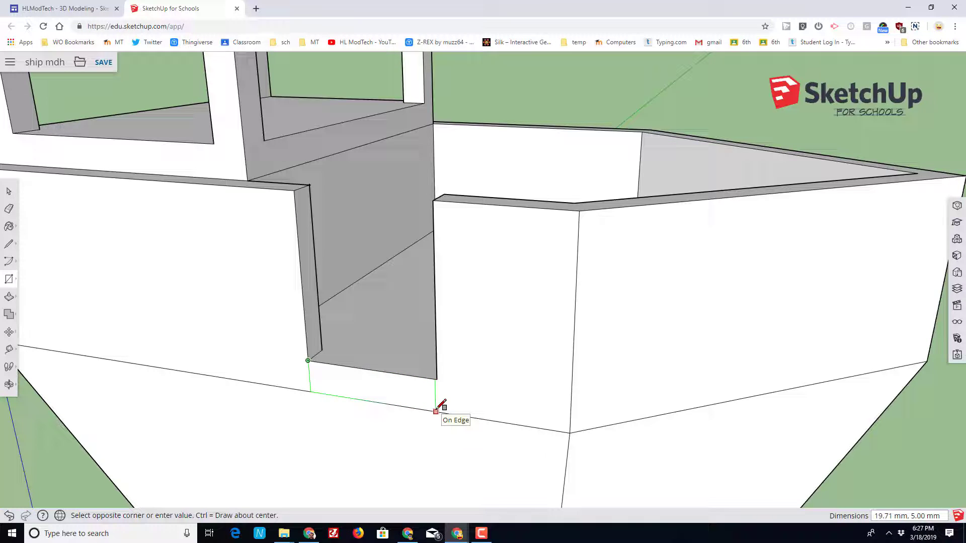
{"action": "type", "text": "20"}
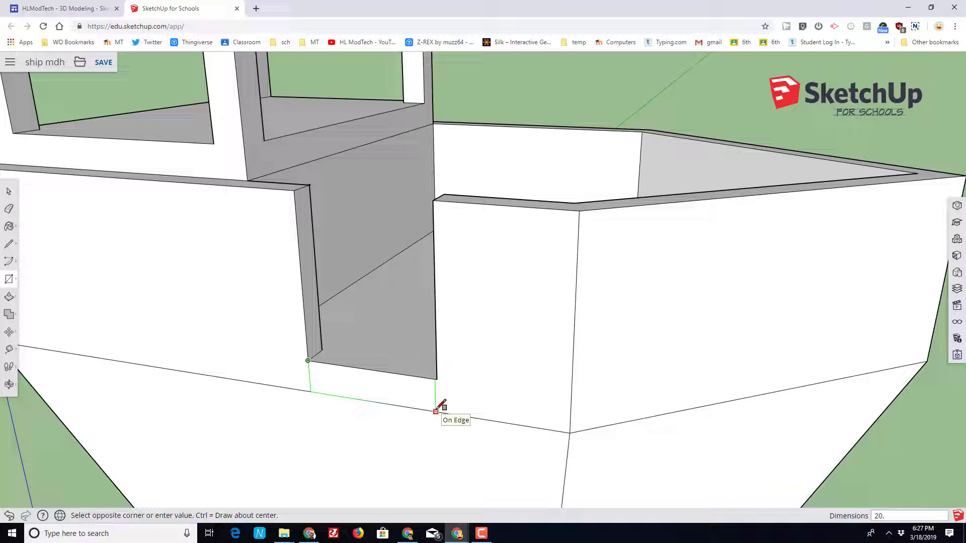
{"action": "type", "text": ",5"}
{"action": "key", "text": "Return"}
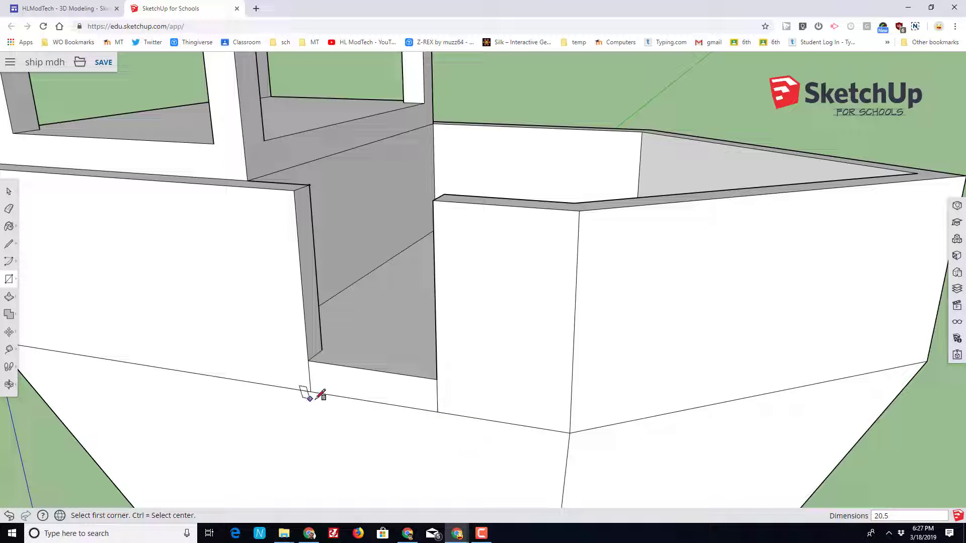
{"action": "key", "text": "p"}
{"action": "left_click", "coordinate": [351, 401]}
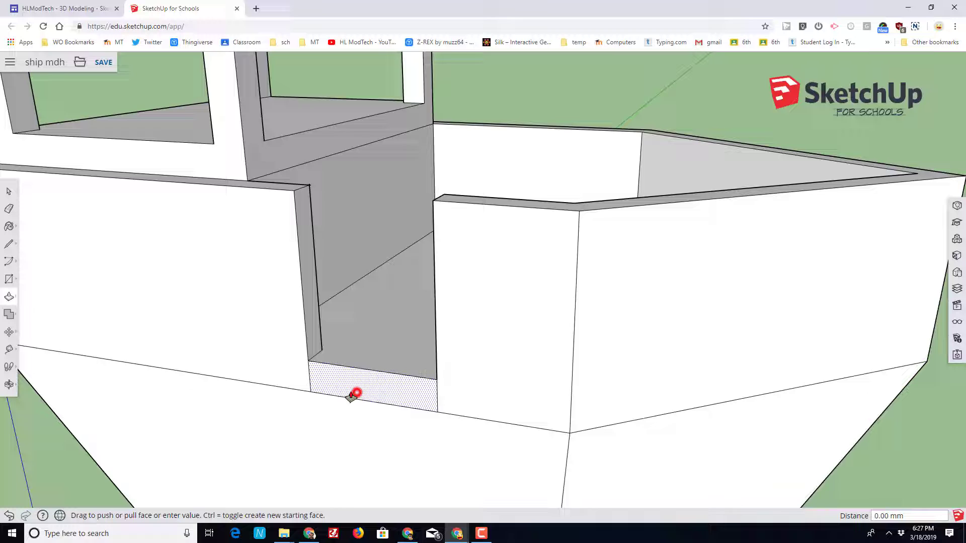
{"action": "scroll", "coordinate": [356, 392], "scroll_direction": "down", "scroll_amount": 3}
{"action": "scroll", "coordinate": [251, 401], "scroll_direction": "down", "scroll_amount": 3}
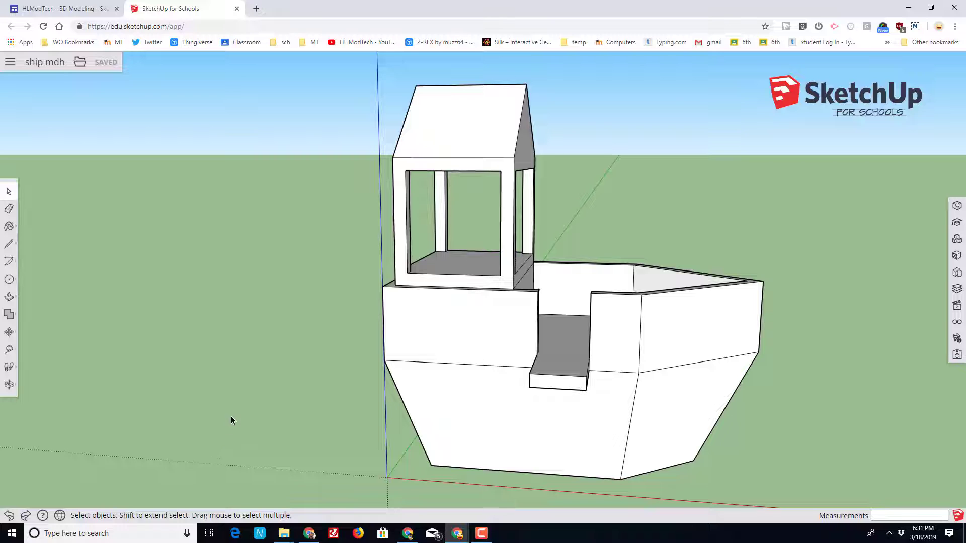
Draw a 6 mm radius circle on the hull's lower front face and select it.
{"action": "middle_click_drag", "start_coordinate": [231, 421], "coordinate": [321, 410]}
{"action": "scroll", "coordinate": [352, 428], "scroll_direction": "up", "scroll_amount": 3}
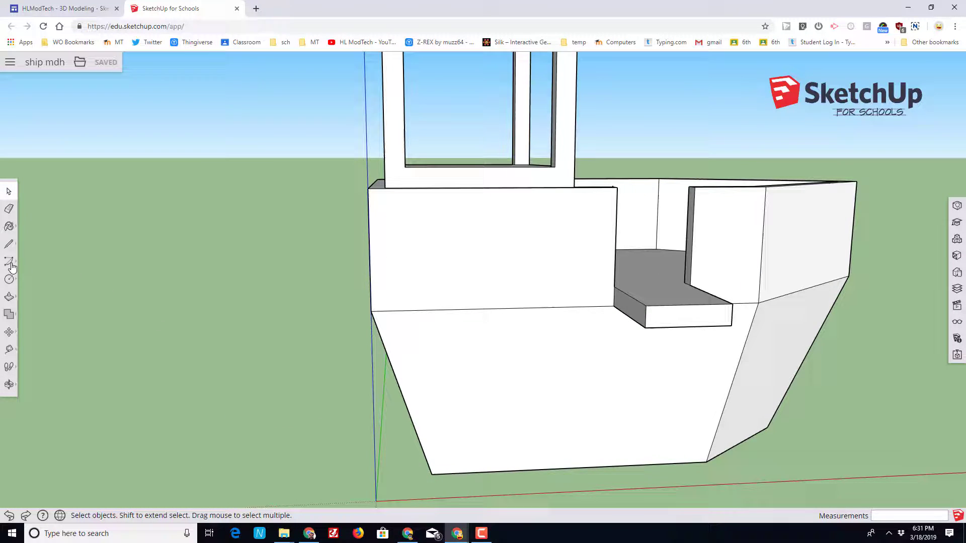
{"action": "left_click", "coordinate": [9, 282]}
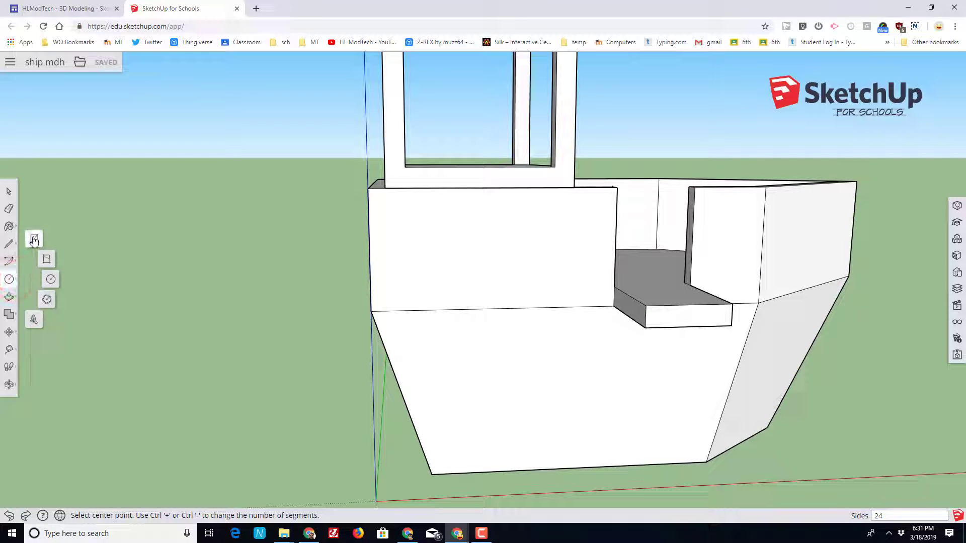
{"action": "left_click", "coordinate": [50, 278]}
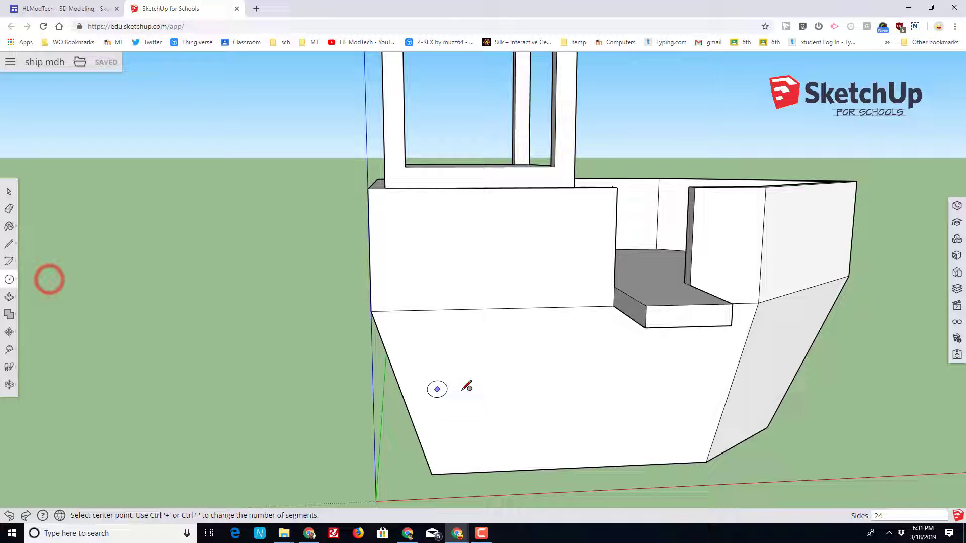
{"action": "left_click", "coordinate": [452, 374]}
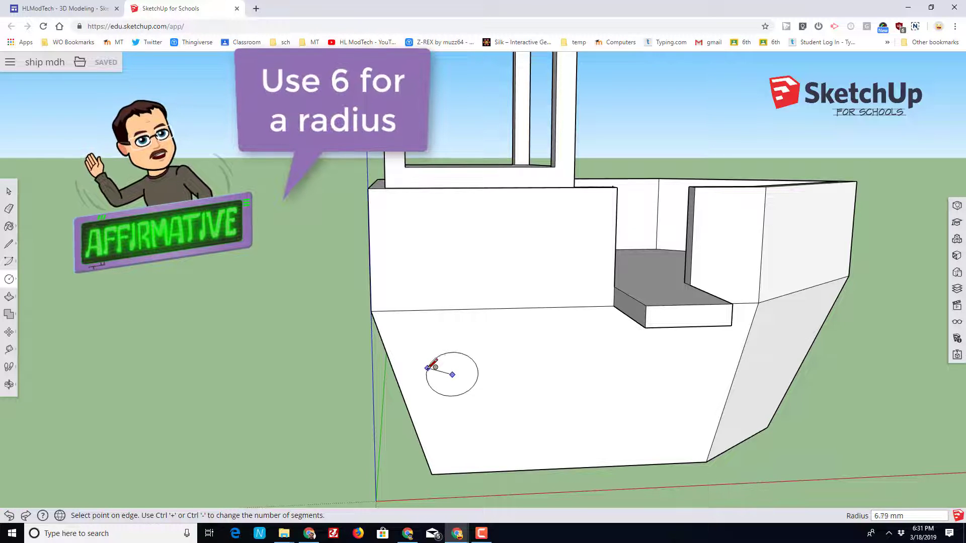
{"action": "type", "text": "6"}
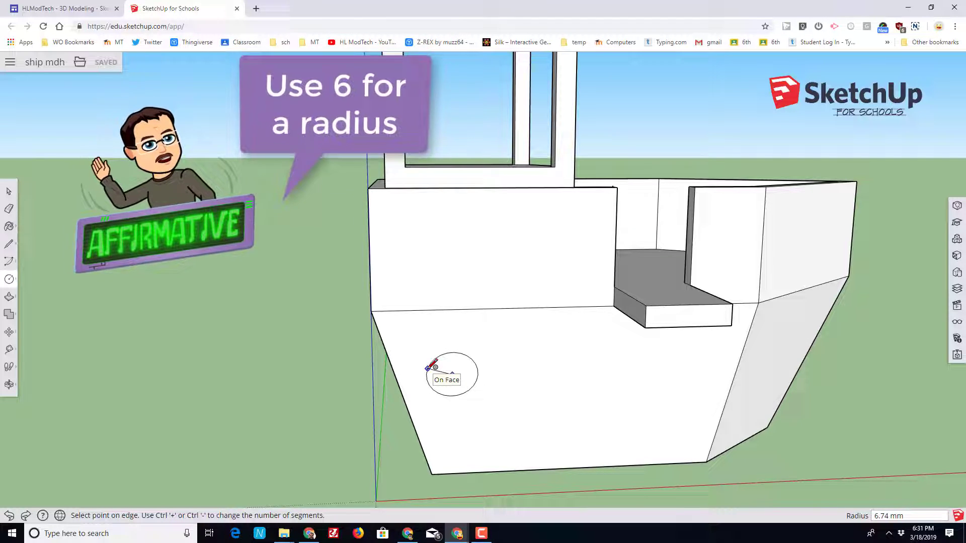
{"action": "key", "text": "Return"}
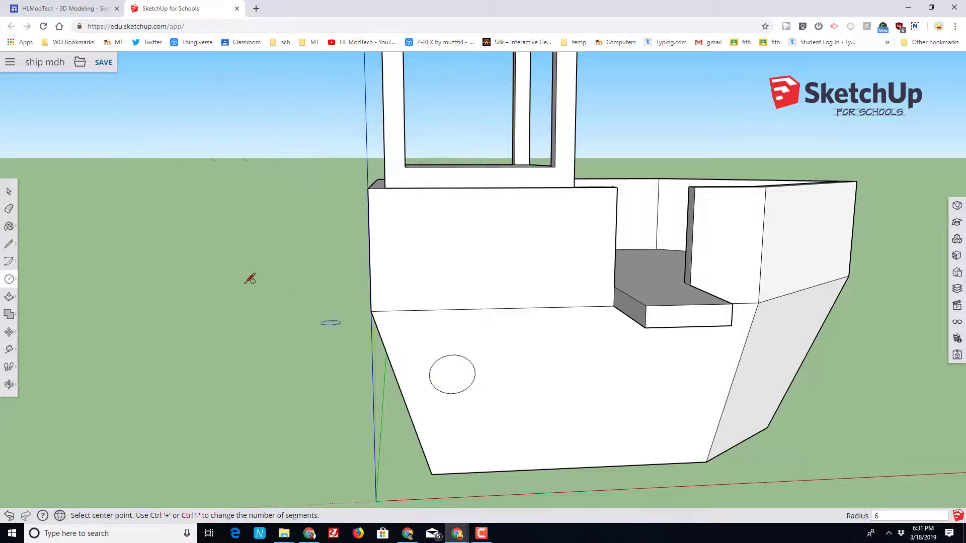
{"action": "left_click", "coordinate": [9, 192]}
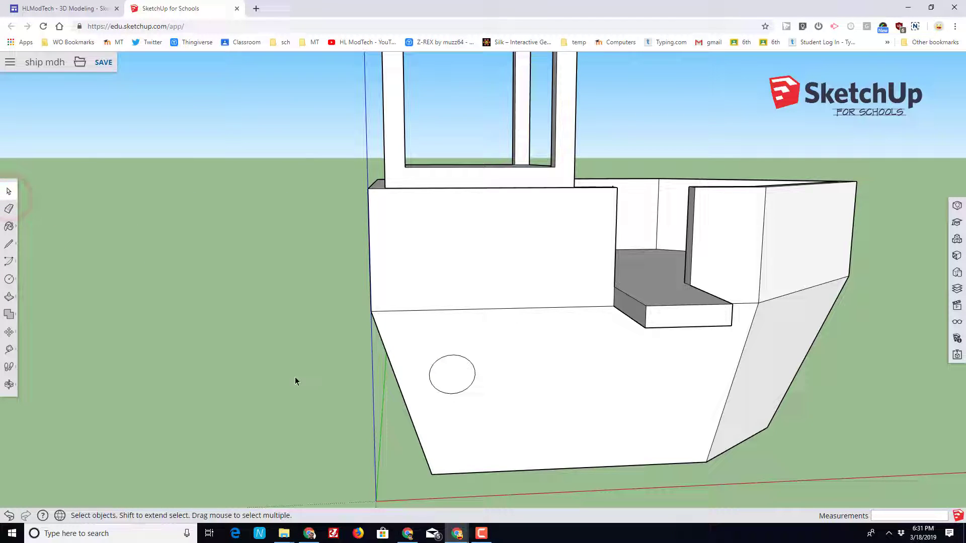
{"action": "double_click", "coordinate": [446, 382]}
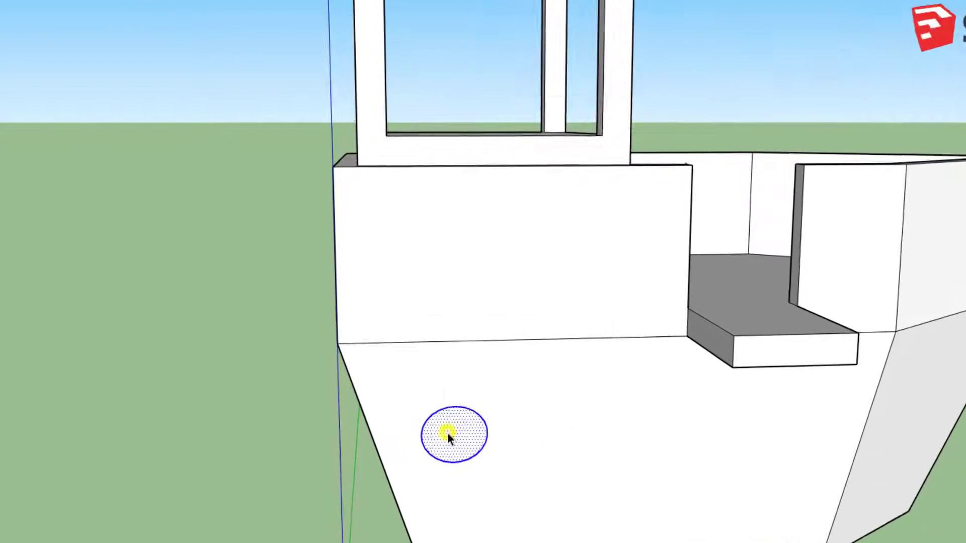
Make the circle a component named 'porthole' with Cut opening enabled.
{"action": "right_click", "coordinate": [450, 377]}
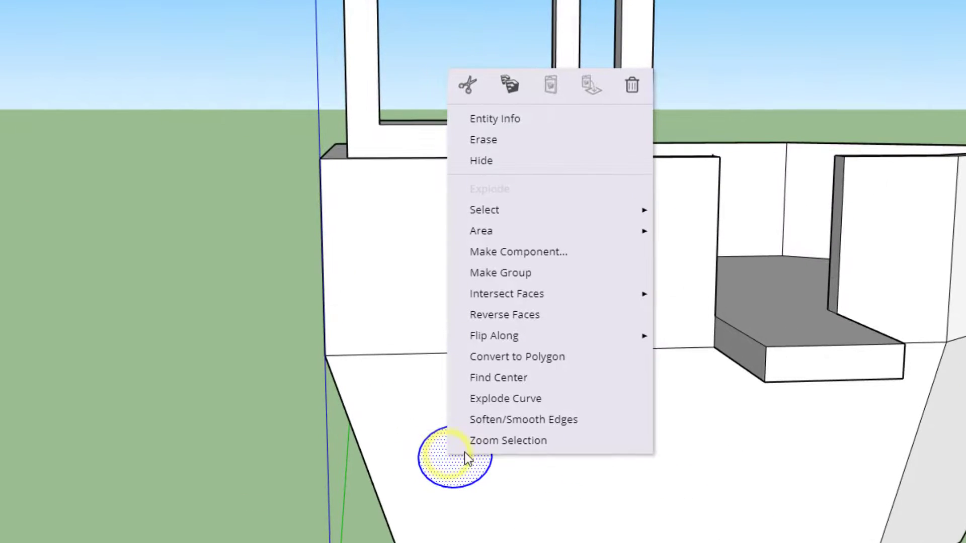
{"action": "left_click", "coordinate": [548, 251]}
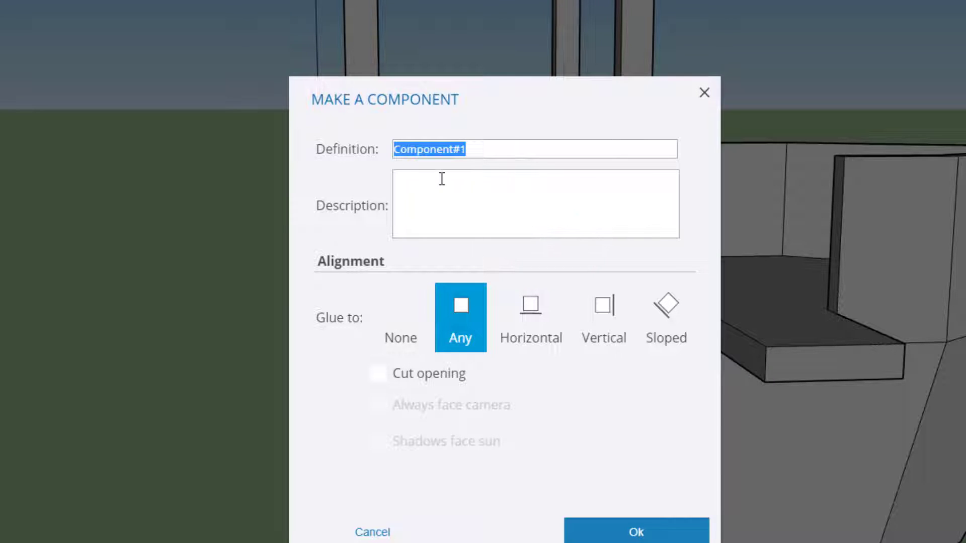
{"action": "type", "text": "porthole"}
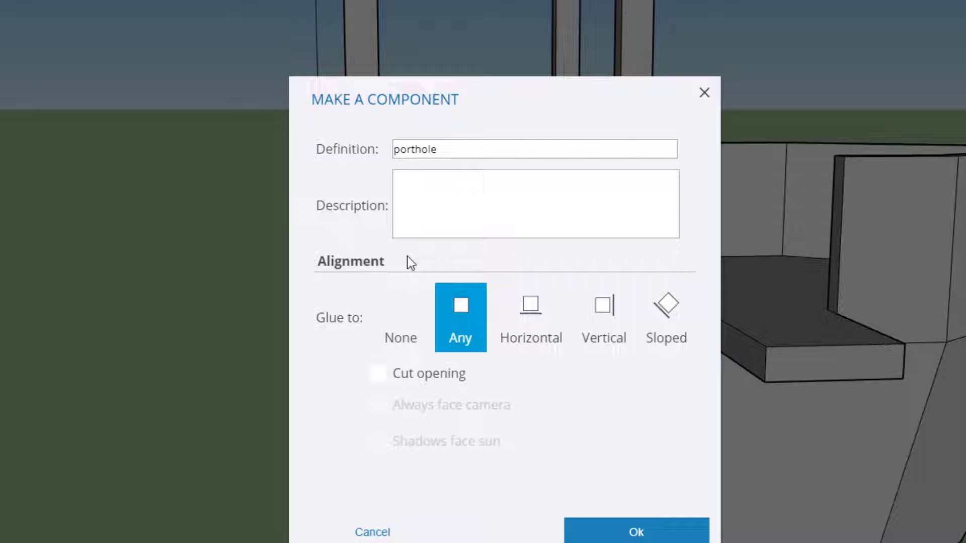
{"action": "left_click", "coordinate": [381, 374]}
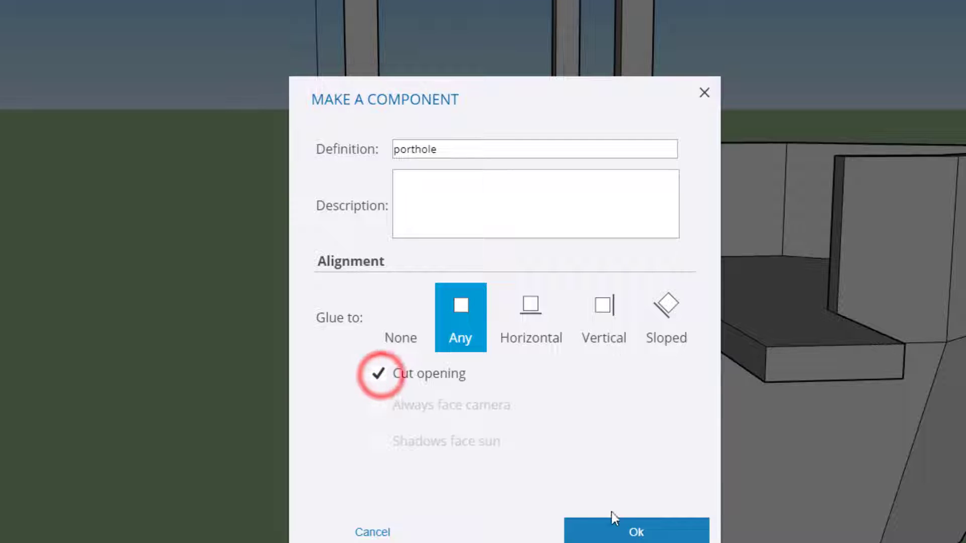
{"action": "left_click", "coordinate": [630, 533]}
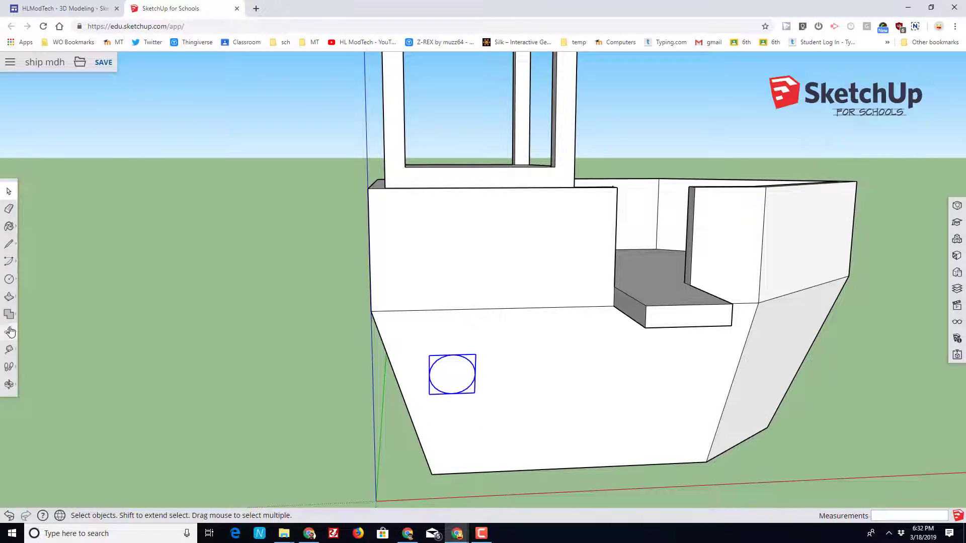
Copy the porthole to the hull's right end and array it /4 into five evenly spaced portholes.
{"action": "left_click", "coordinate": [10, 332]}
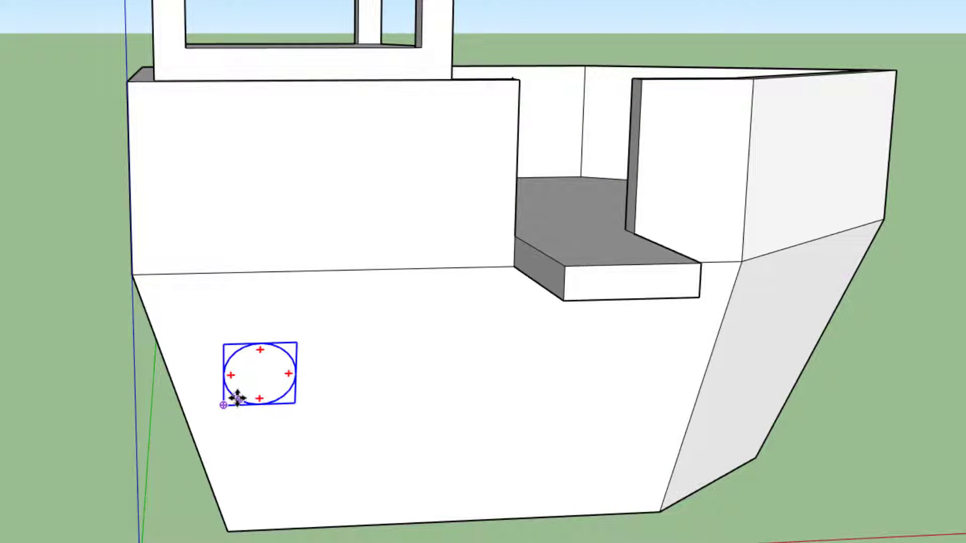
{"action": "left_click", "coordinate": [259, 376]}
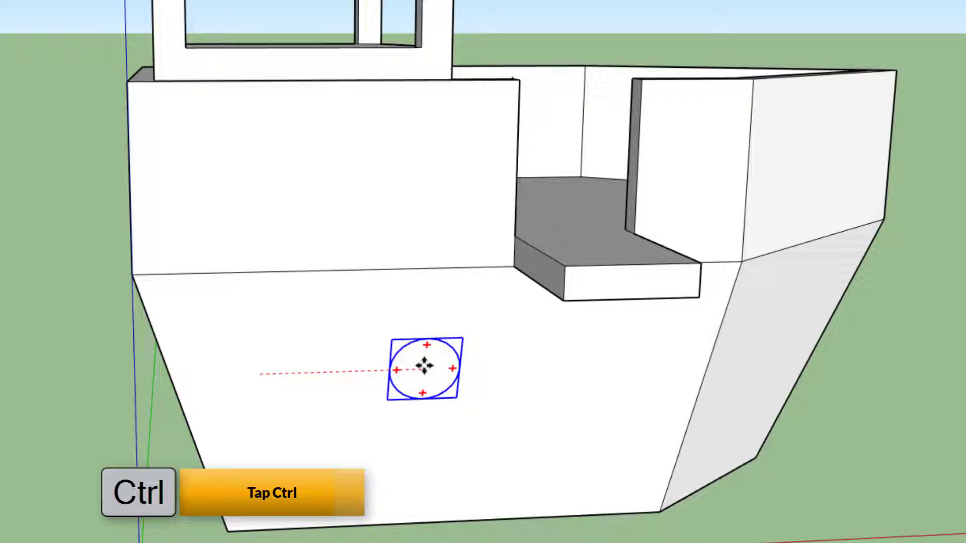
{"action": "key", "text": "ctrl"}
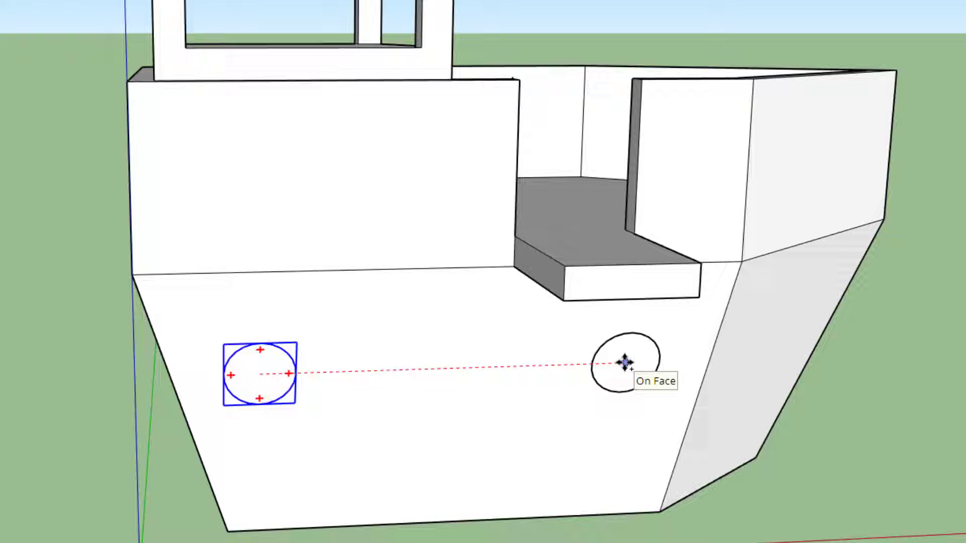
{"action": "left_click", "coordinate": [625, 362]}
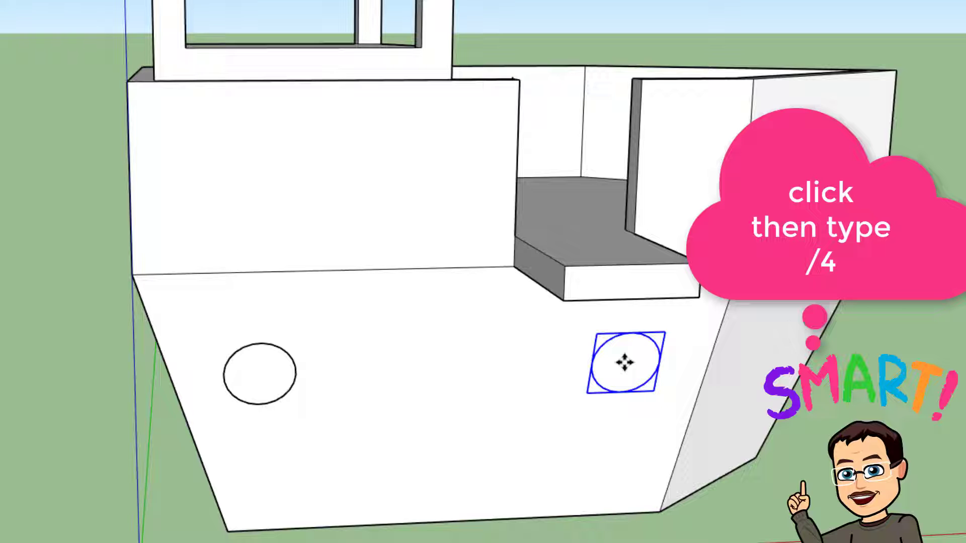
{"action": "type", "text": "/4"}
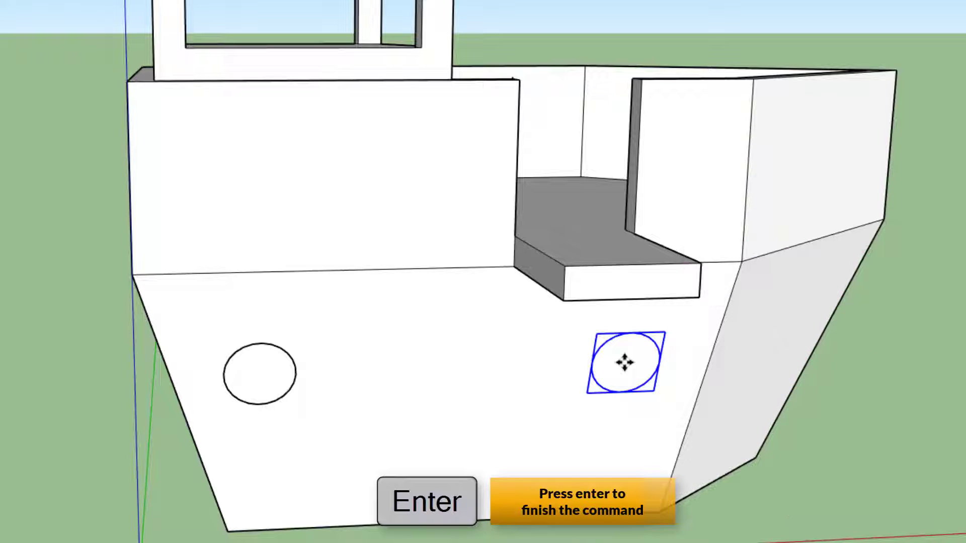
{"action": "key", "text": "Return"}
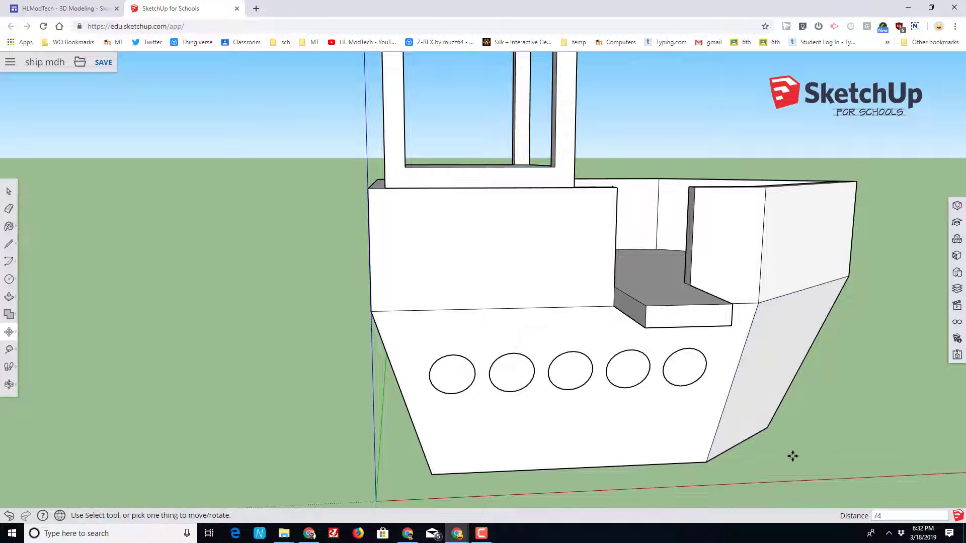
Copy the last porthole onto the hull's right-hand face.
{"action": "middle_click_drag", "start_coordinate": [791, 454], "coordinate": [584, 443]}
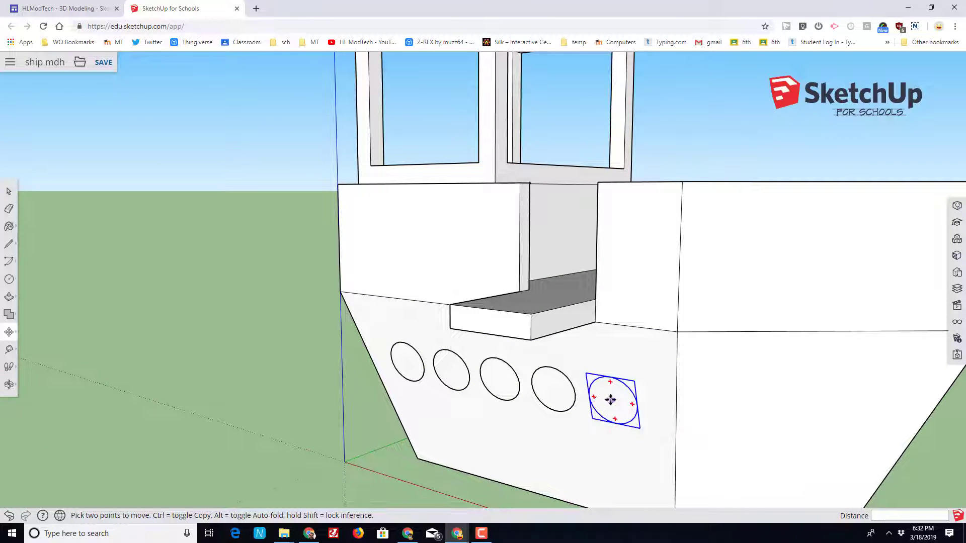
{"action": "key", "text": "ctrl"}
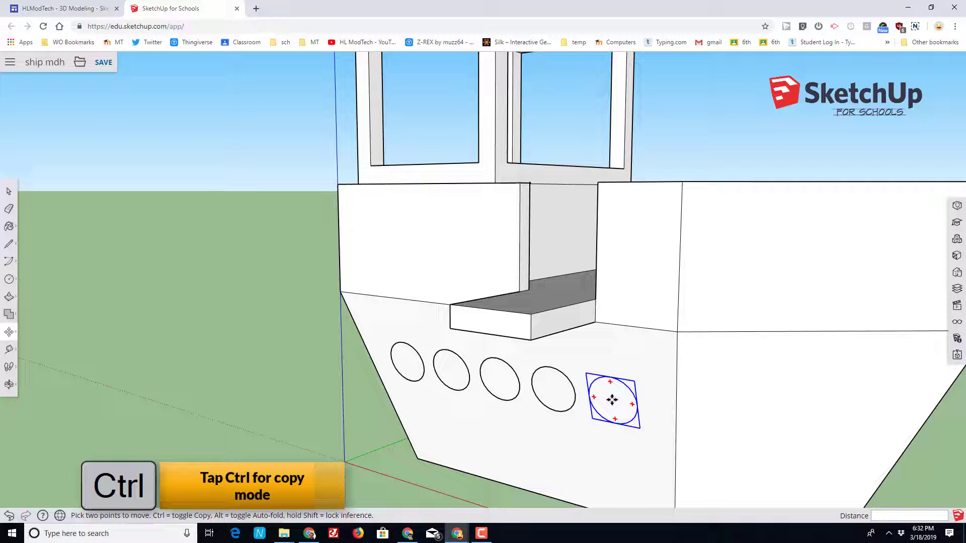
{"action": "left_click", "coordinate": [612, 400]}
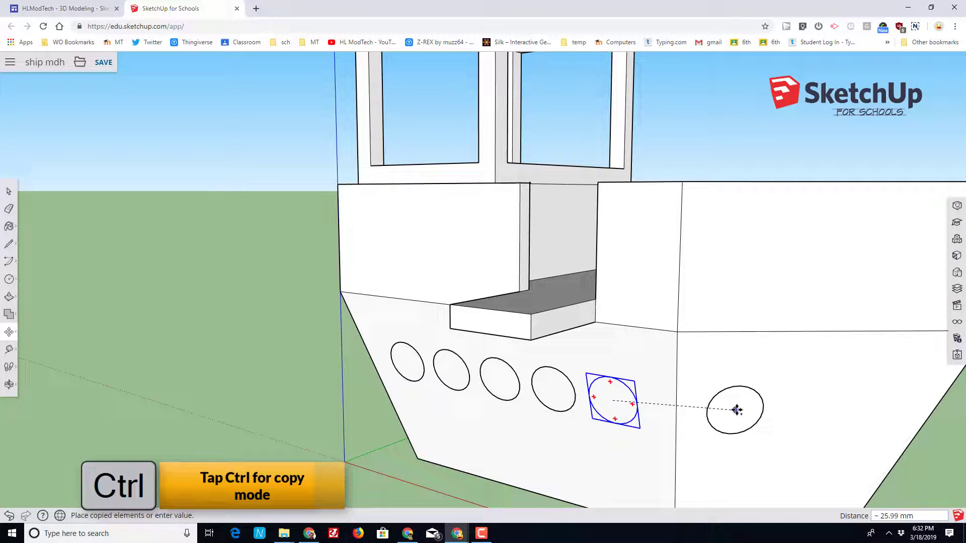
{"action": "left_click", "coordinate": [739, 411]}
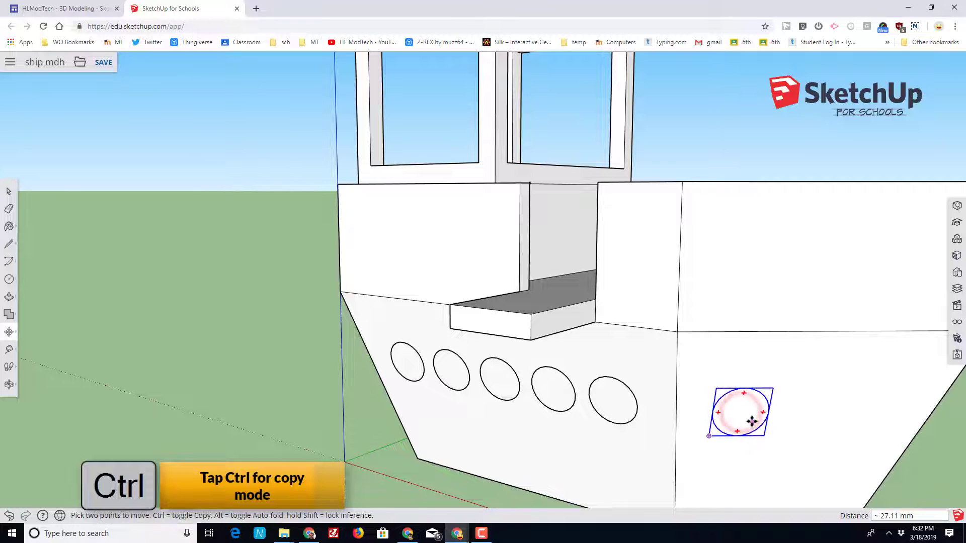
{"action": "key", "text": "space"}
{"action": "left_click", "coordinate": [733, 426]}
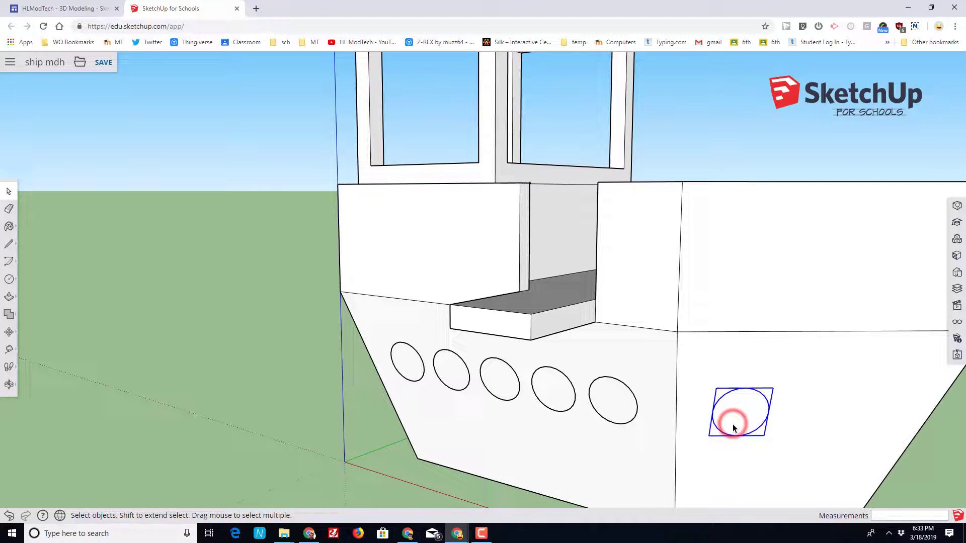
Copy that new porthole again further right along the same face.
{"action": "left_click", "coordinate": [9, 331]}
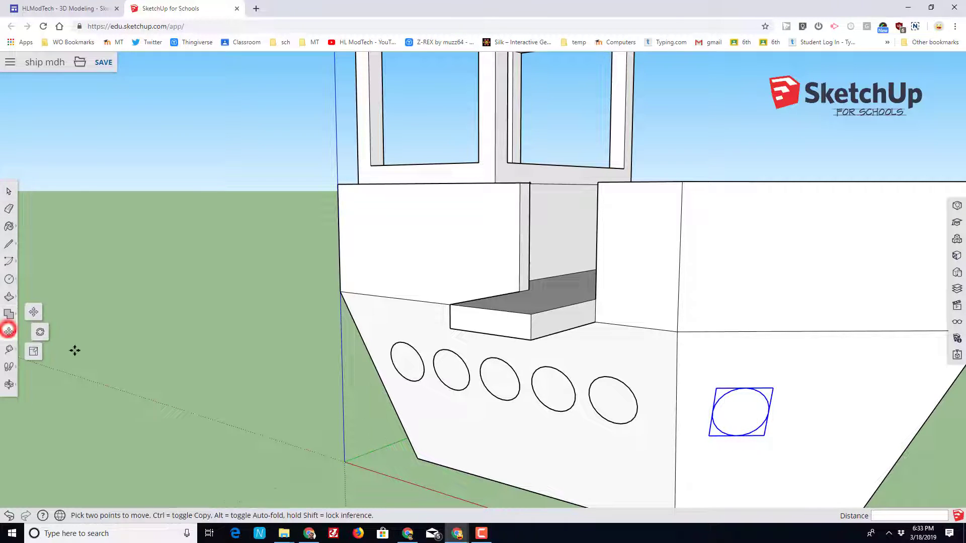
{"action": "left_click", "coordinate": [33, 312]}
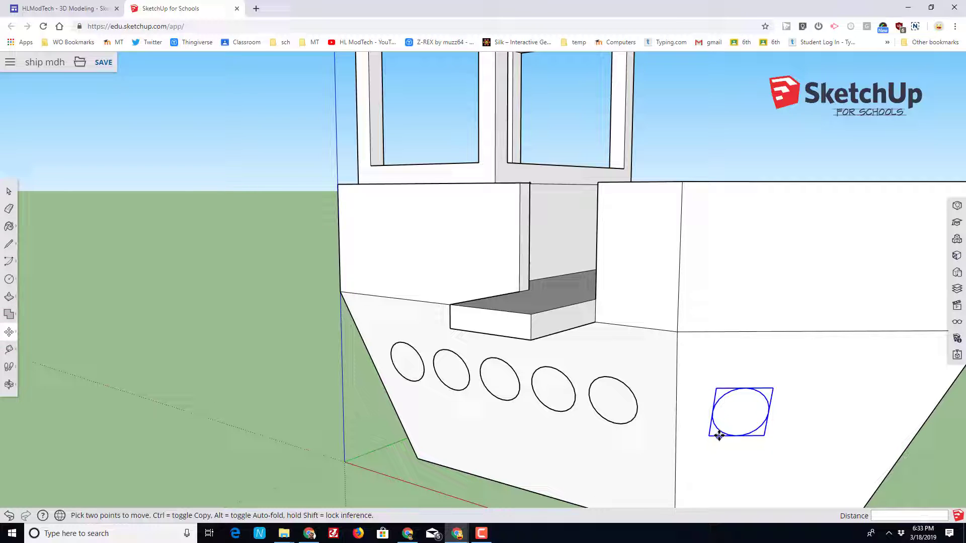
{"action": "left_click", "coordinate": [741, 411]}
{"action": "key", "text": "ctrl"}
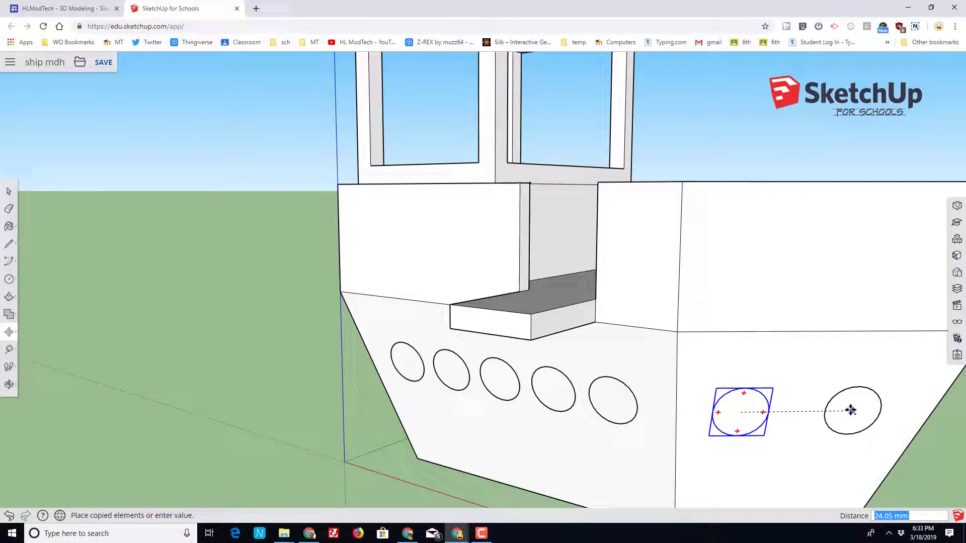
{"action": "left_click", "coordinate": [853, 410]}
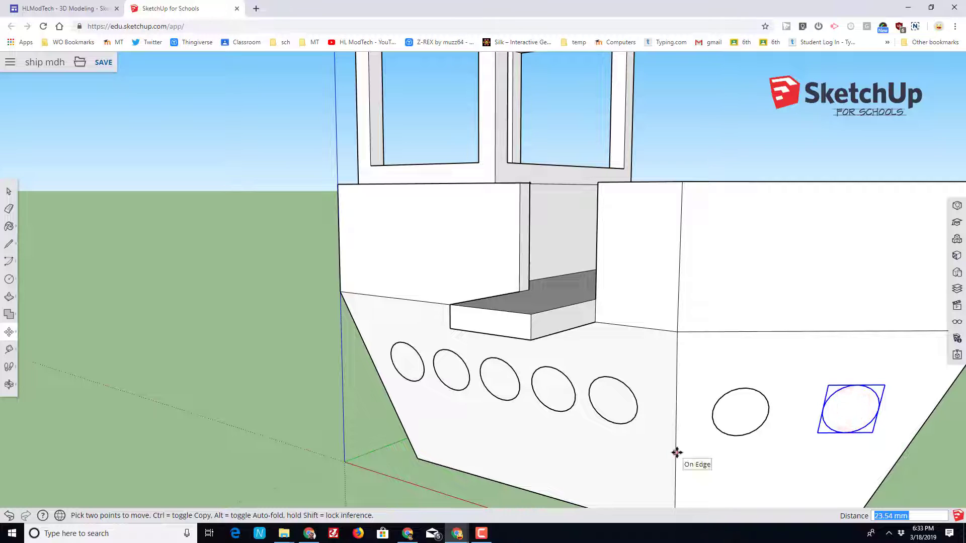
{"action": "key", "text": "space"}
{"action": "middle_click_drag", "start_coordinate": [677, 453], "coordinate": [2, 403]}
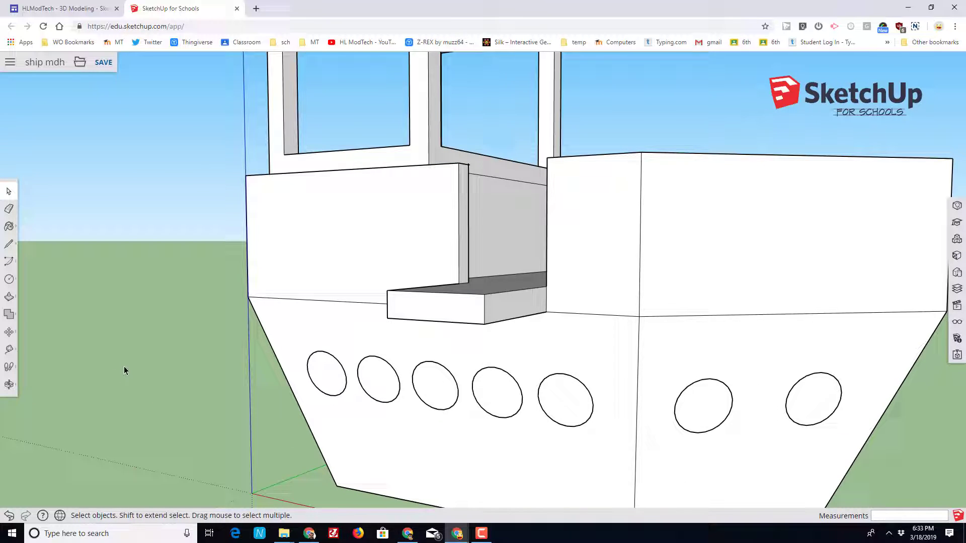
{"action": "left_click", "coordinate": [9, 384]}
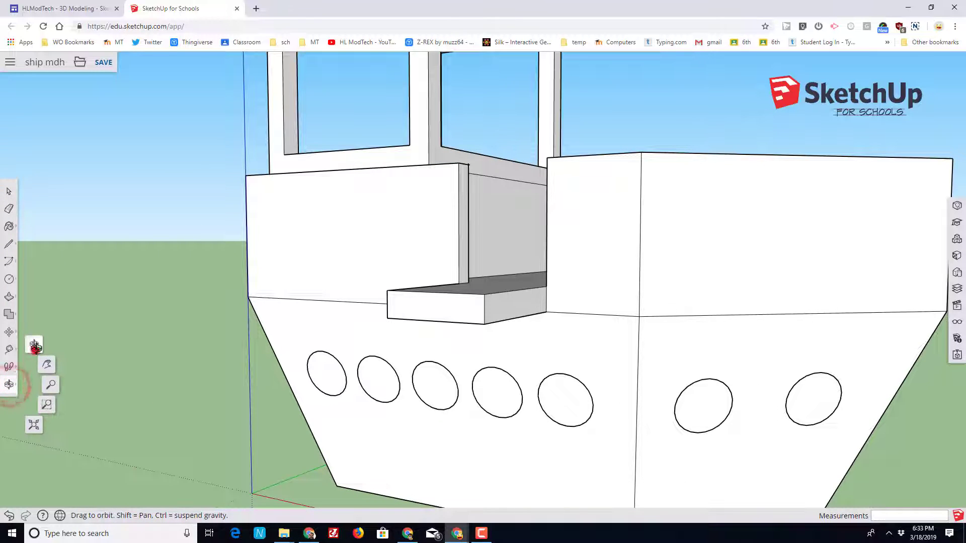
Inside the porthole component, offset the porthole edge to form an inner ring.
{"action": "left_click", "coordinate": [34, 347]}
{"action": "left_click_drag", "start_coordinate": [216, 425], "coordinate": [343, 428]}
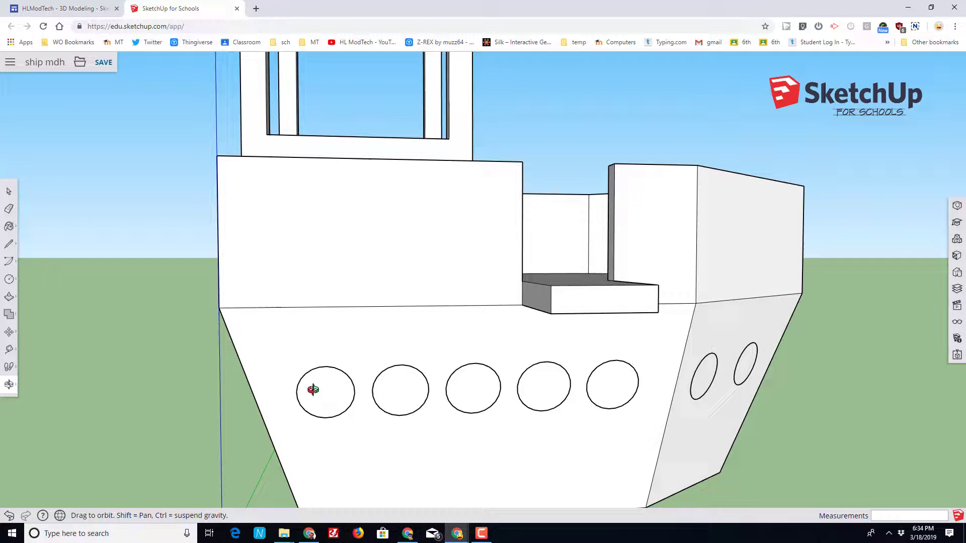
{"action": "left_click", "coordinate": [9, 192]}
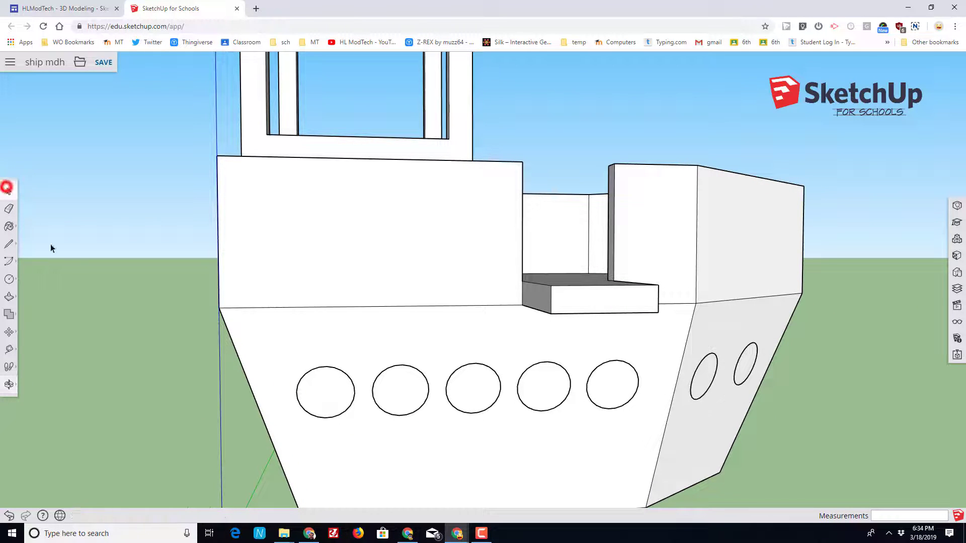
{"action": "double_click", "coordinate": [326, 397]}
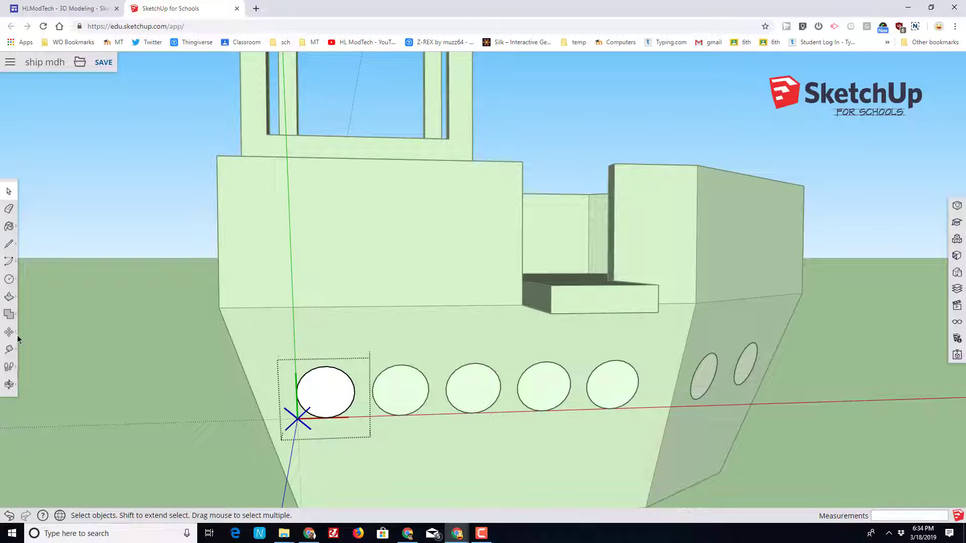
{"action": "left_click", "coordinate": [9, 296]}
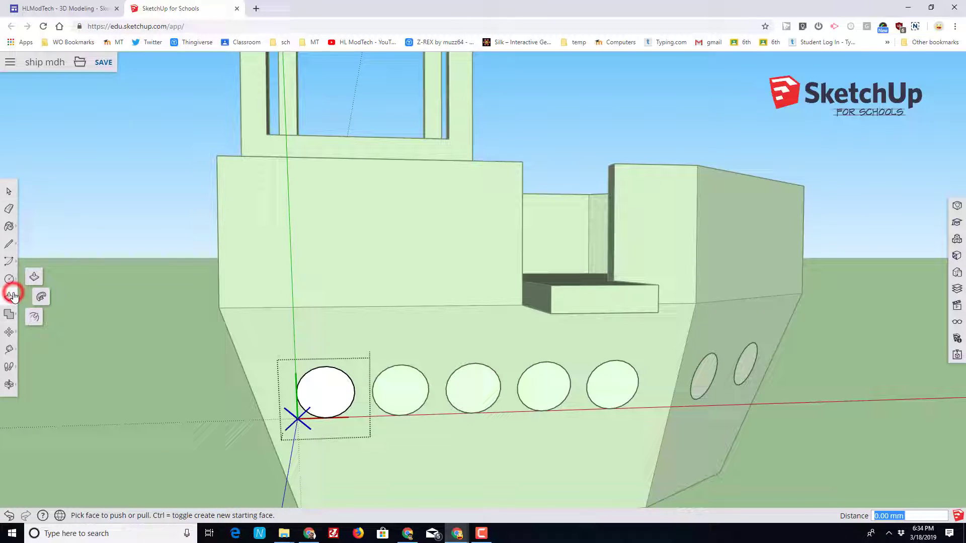
{"action": "left_click", "coordinate": [35, 319]}
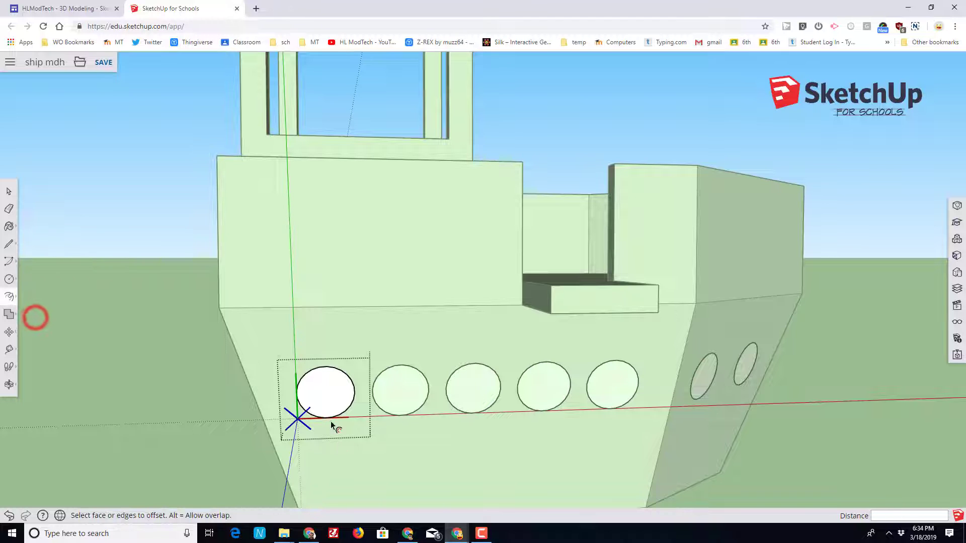
{"action": "left_click", "coordinate": [316, 396]}
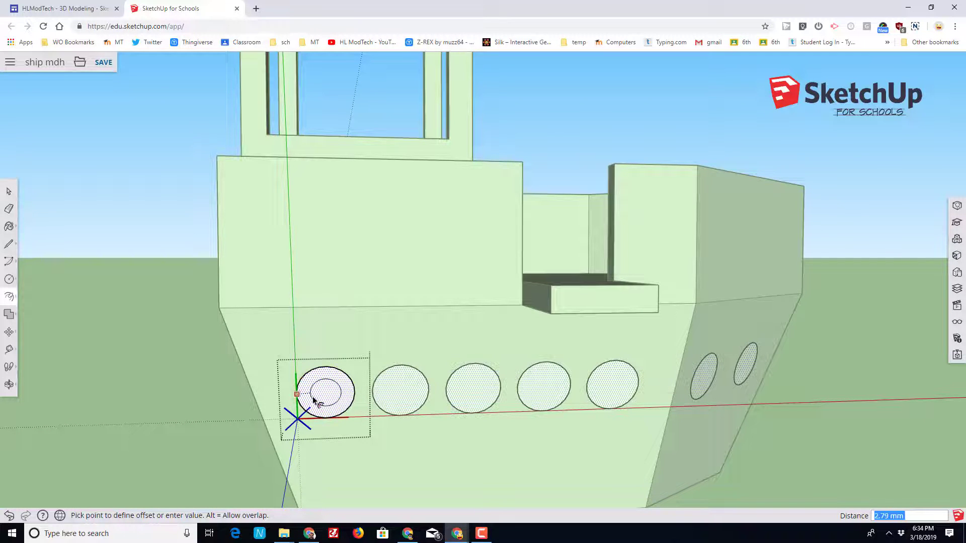
{"action": "left_click", "coordinate": [308, 400]}
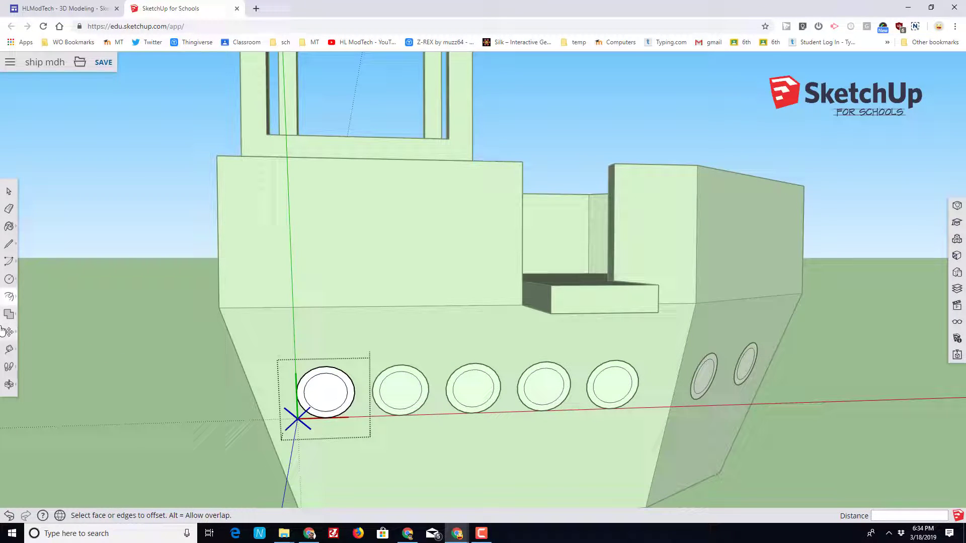
Push the porthole ring face out by 2 mm.
{"action": "left_click", "coordinate": [10, 300]}
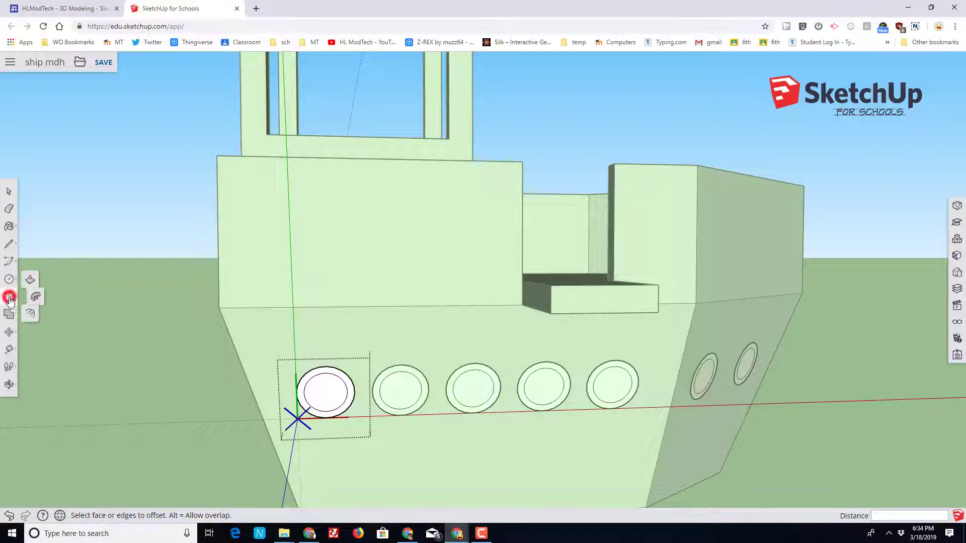
{"action": "left_click", "coordinate": [31, 276]}
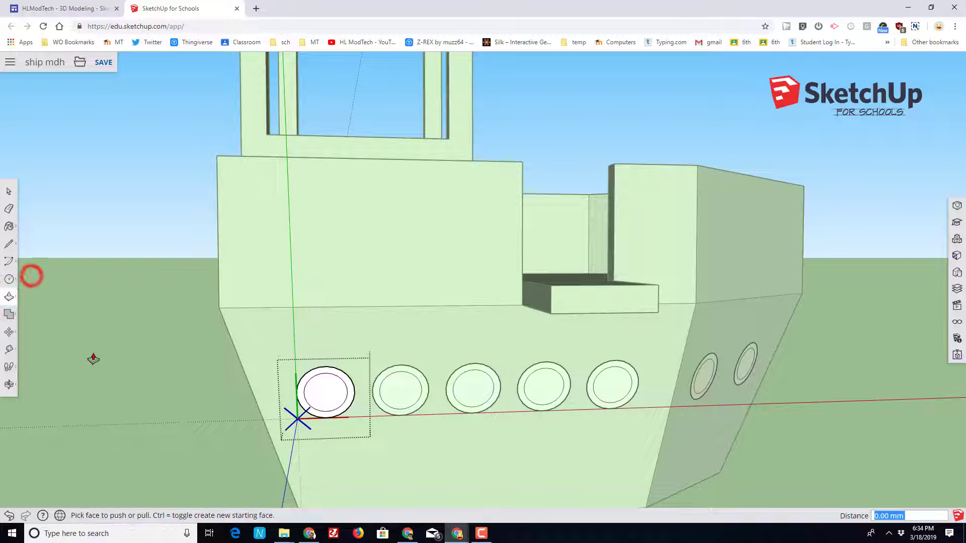
{"action": "left_click", "coordinate": [301, 391]}
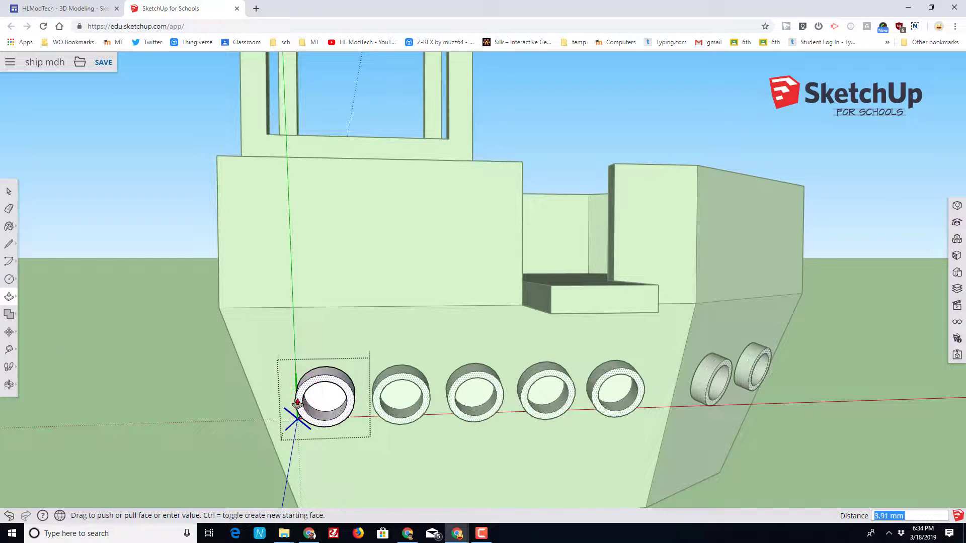
{"action": "type", "text": "2"}
{"action": "key", "text": "Return"}
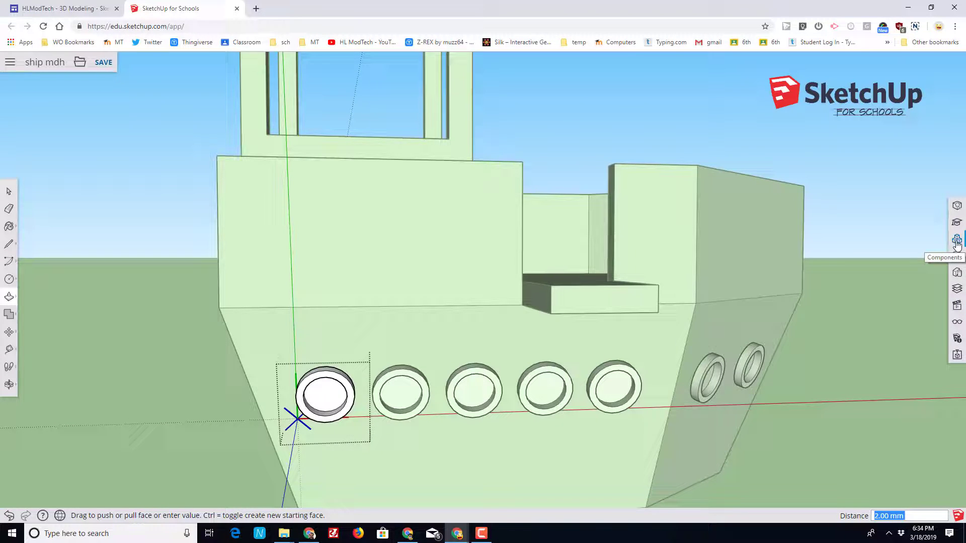
Choose the first material in the Wood category (Wood Bamboo Medium).
{"action": "left_click", "coordinate": [957, 256]}
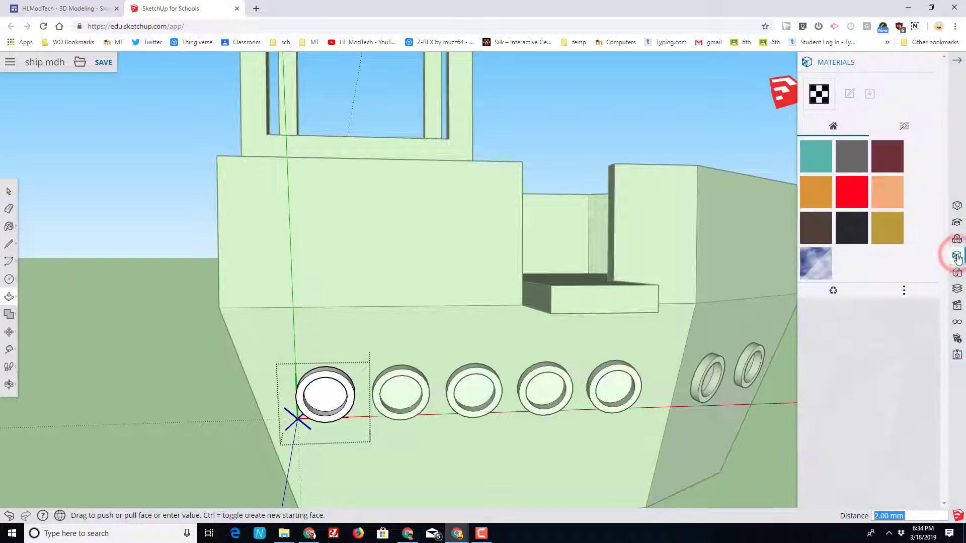
{"action": "left_click", "coordinate": [906, 127]}
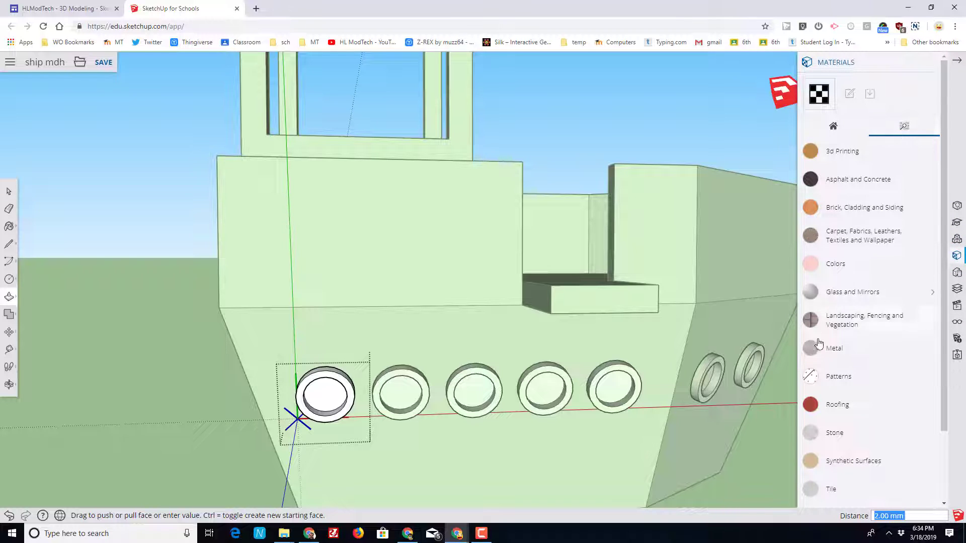
{"action": "scroll", "coordinate": [830, 372], "scroll_direction": "down", "scroll_amount": 3}
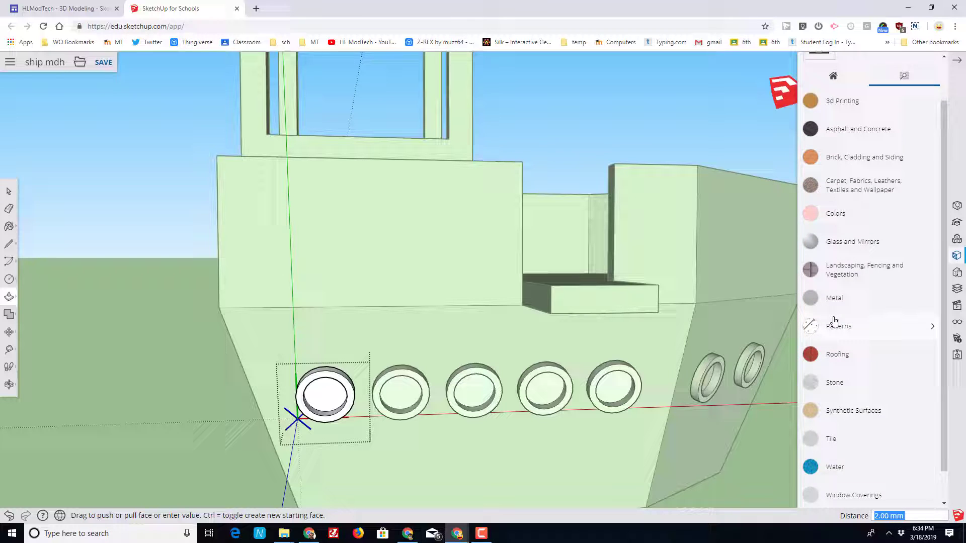
{"action": "left_click", "coordinate": [823, 489]}
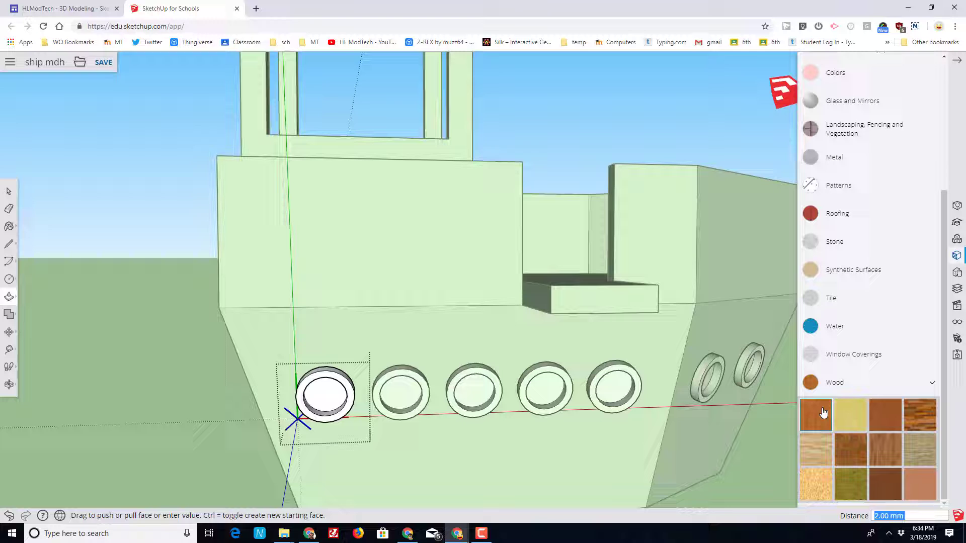
{"action": "left_click", "coordinate": [823, 412]}
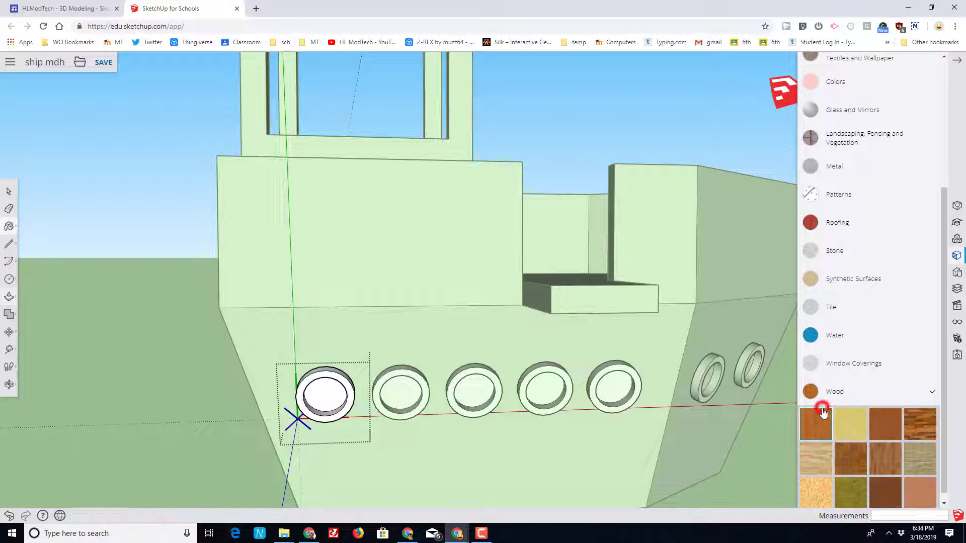
Paint the porthole rings' faces and inner walls with the wood material.
{"action": "left_click", "coordinate": [349, 404]}
{"action": "scroll", "coordinate": [323, 375], "scroll_direction": "up", "scroll_amount": 2}
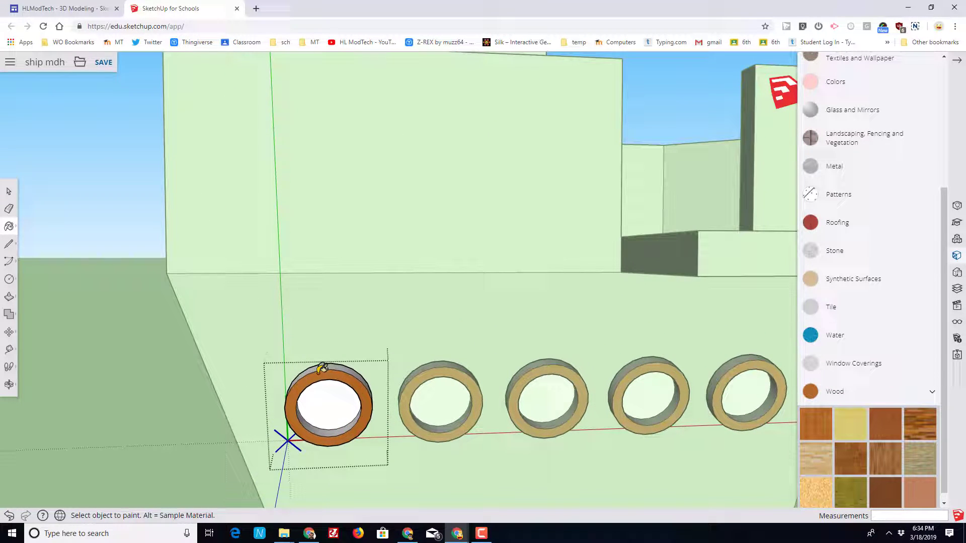
{"action": "left_click", "coordinate": [319, 365]}
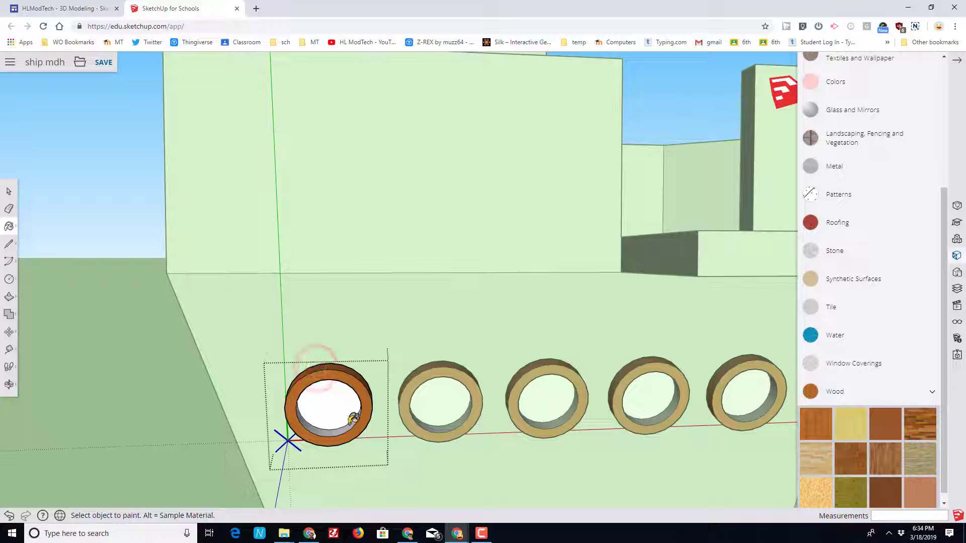
{"action": "left_click", "coordinate": [346, 426]}
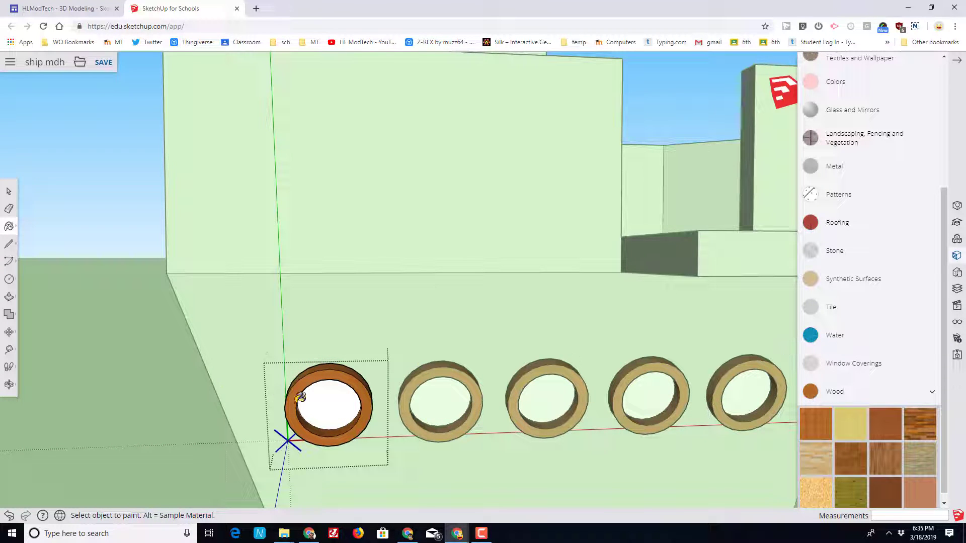
{"action": "scroll", "coordinate": [373, 392], "scroll_direction": "down", "scroll_amount": 3}
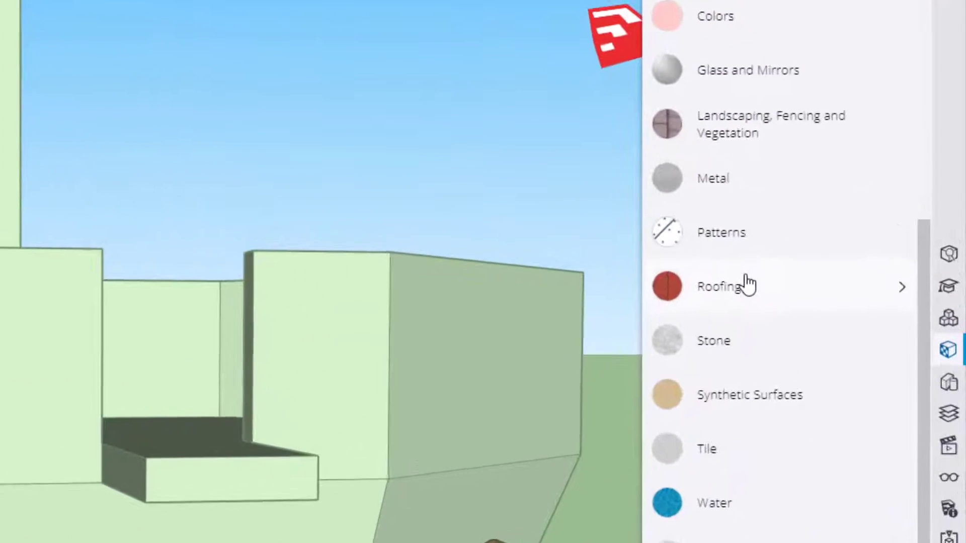
{"action": "scroll", "coordinate": [853, 232], "scroll_direction": "up", "scroll_amount": 3}
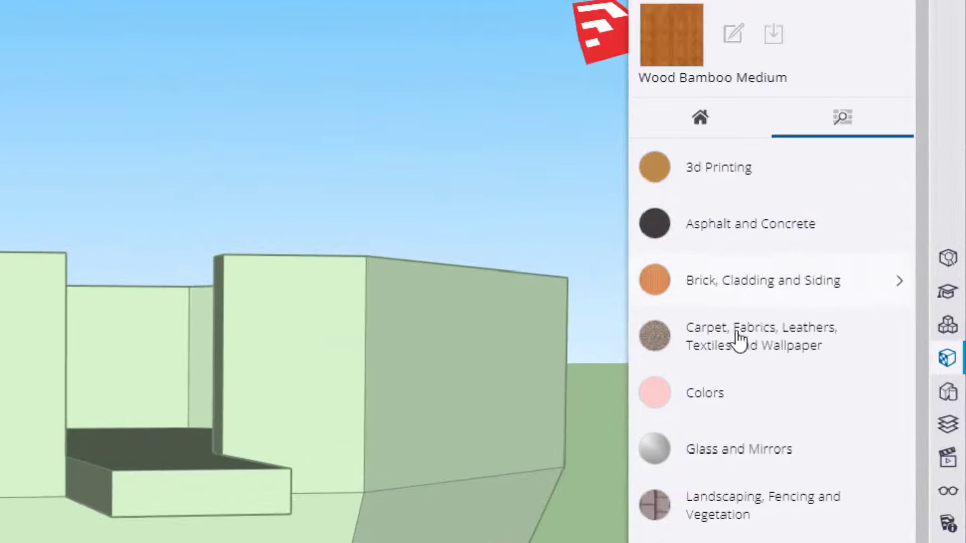
Fill the porthole openings with Translucent Glass Blue from the Glass and Mirrors materials.
{"action": "left_click", "coordinate": [697, 453]}
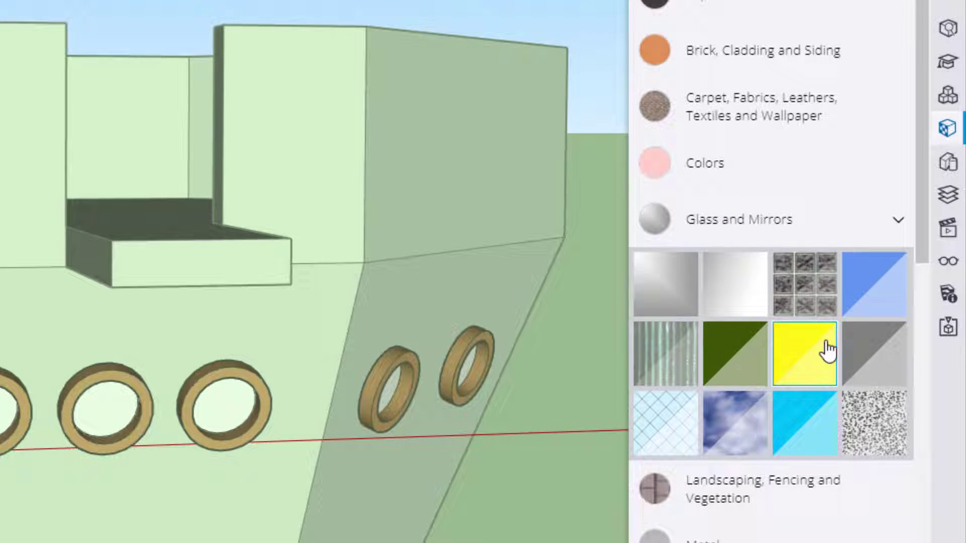
{"action": "left_click", "coordinate": [868, 276]}
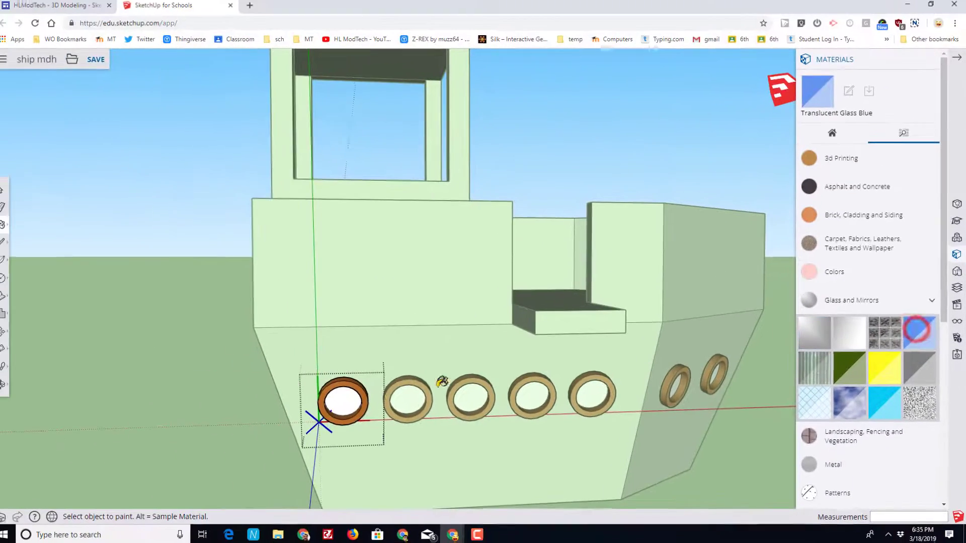
{"action": "left_click", "coordinate": [340, 400]}
{"action": "scroll", "coordinate": [333, 400], "scroll_direction": "up", "scroll_amount": 5}
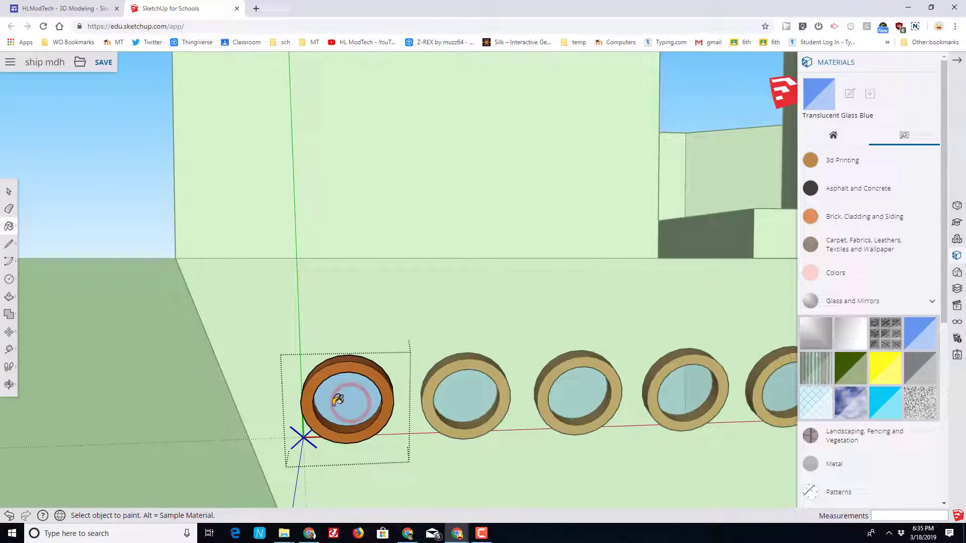
{"action": "scroll", "coordinate": [336, 399], "scroll_direction": "up", "scroll_amount": 2}
{"action": "mouse_move", "coordinate": [138, 403]}
{"action": "middle_mouse_down"}
{"action": "mouse_move", "coordinate": [226, 436]}
{"action": "mouse_move", "coordinate": [349, 450]}
{"action": "mouse_move", "coordinate": [340, 450]}
{"action": "mouse_move", "coordinate": [440, 439]}
{"action": "middle_mouse_up"}
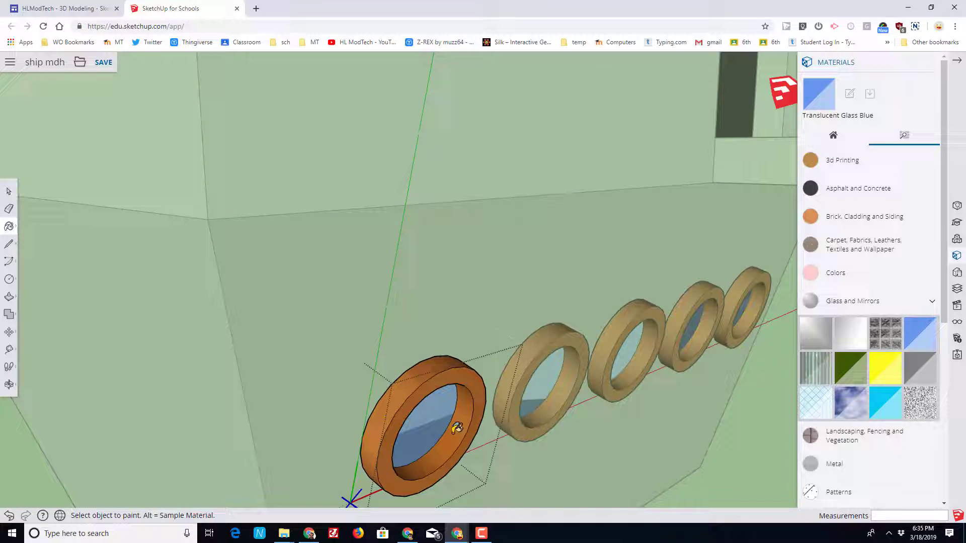
{"action": "scroll", "coordinate": [368, 426], "scroll_direction": "down", "scroll_amount": 3}
{"action": "middle_click_drag", "start_coordinate": [698, 415], "coordinate": [368, 428]}
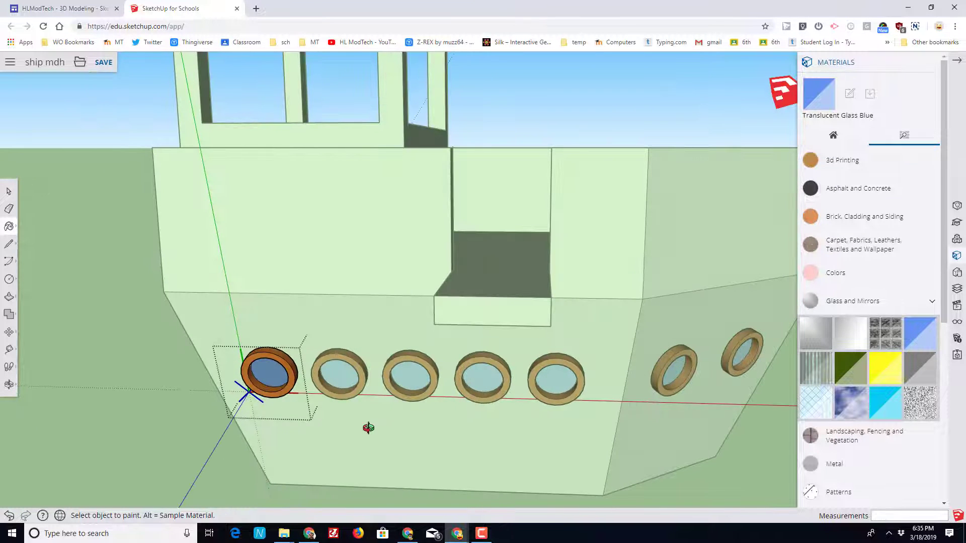
Exit the porthole group and orbit to view the glazed portholes head-on.
{"action": "left_click", "coordinate": [6, 191]}
{"action": "left_click", "coordinate": [133, 391]}
{"action": "scroll", "coordinate": [557, 481], "scroll_direction": "down", "scroll_amount": 5}
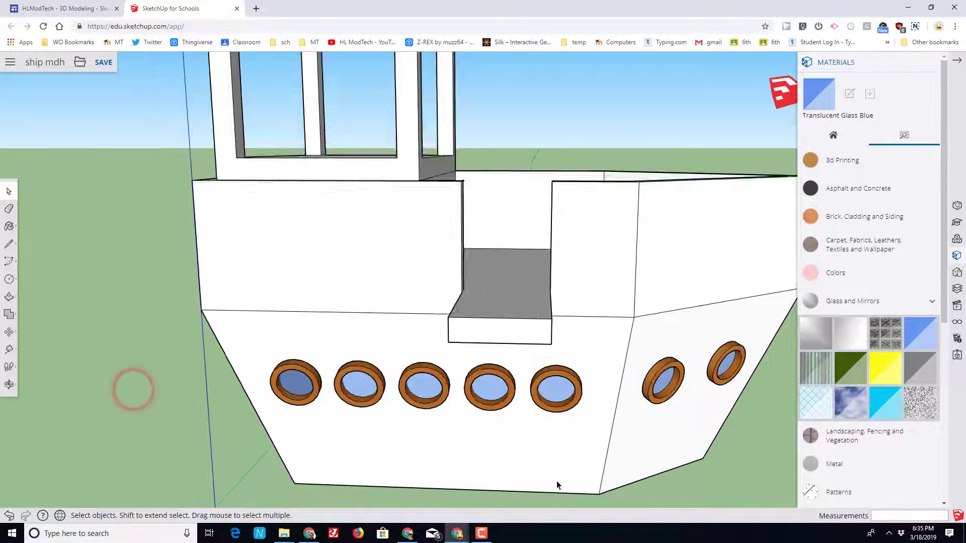
{"action": "mouse_move", "coordinate": [675, 456]}
{"action": "middle_mouse_down"}
{"action": "mouse_move", "coordinate": [586, 440]}
{"action": "mouse_move", "coordinate": [651, 453]}
{"action": "middle_mouse_up"}
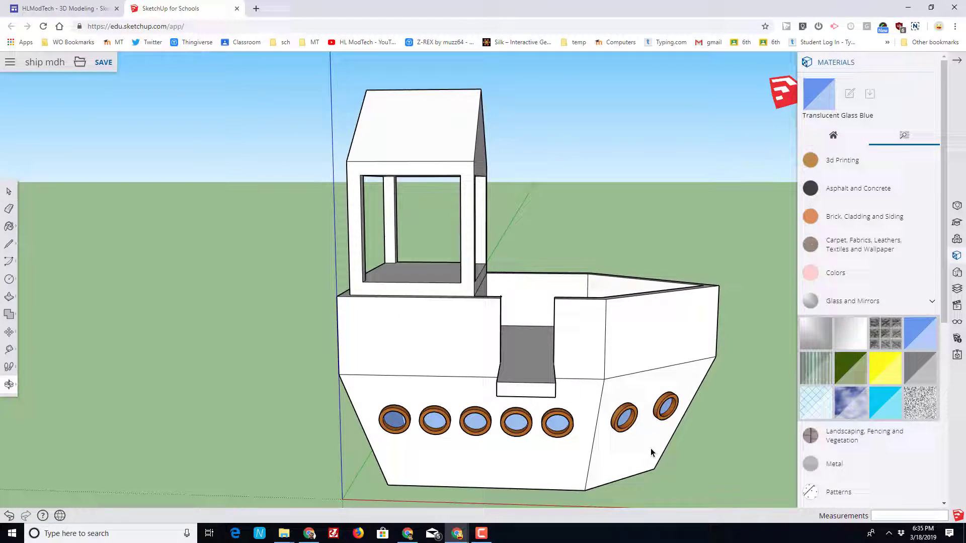
{"action": "scroll", "coordinate": [651, 452], "scroll_direction": "up", "scroll_amount": 3}
{"action": "mouse_move", "coordinate": [298, 446]}
{"action": "middle_mouse_down"}
{"action": "mouse_move", "coordinate": [357, 431]}
{"action": "mouse_move", "coordinate": [319, 431]}
{"action": "middle_mouse_up"}
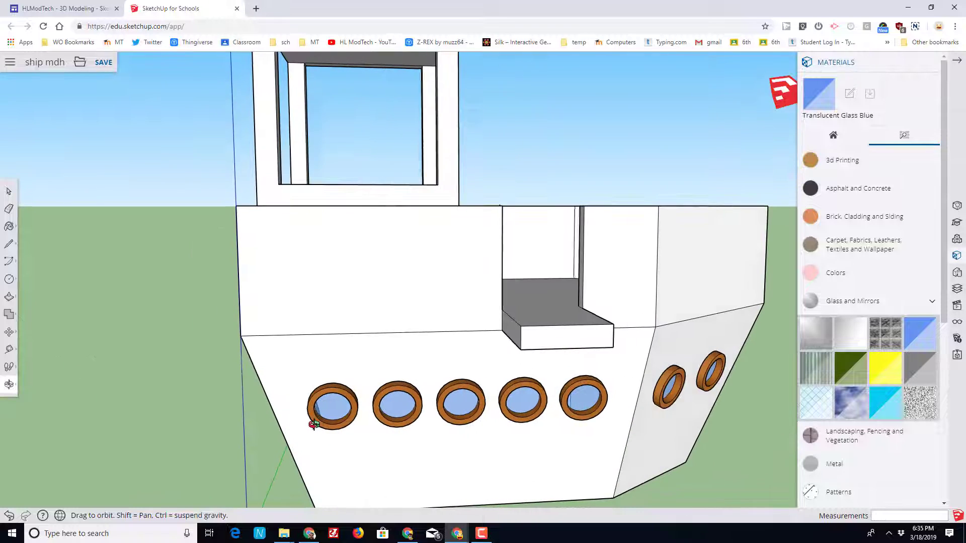
{"action": "scroll", "coordinate": [612, 431], "scroll_direction": "up", "scroll_amount": 3}
{"action": "scroll", "coordinate": [633, 431], "scroll_direction": "down", "scroll_amount": 3}
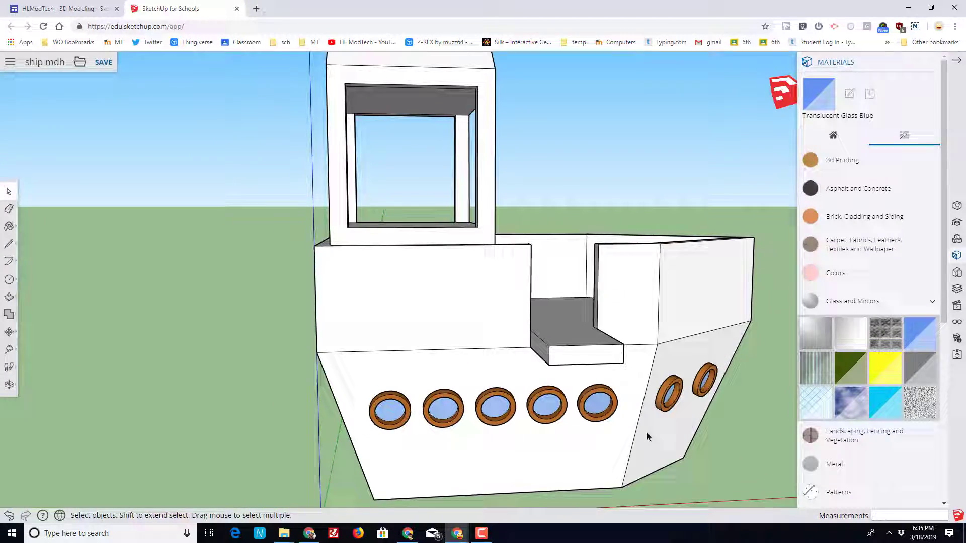
{"action": "middle_click_drag", "start_coordinate": [633, 431], "coordinate": [547, 411]}
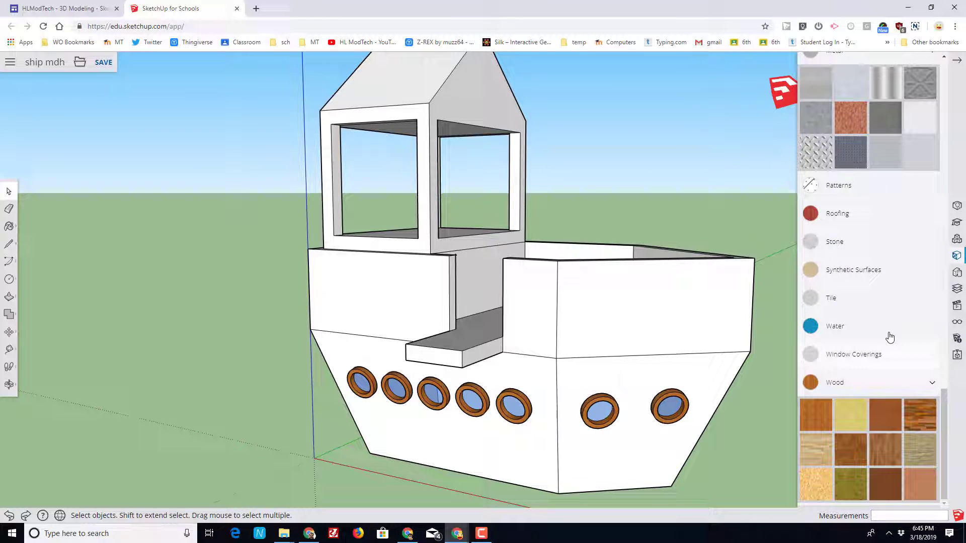
Paint the bow's outer hull faces, bulwarks, step and lower cabin wall brown-orange.
{"action": "scroll", "coordinate": [875, 336], "scroll_direction": "up", "scroll_amount": 10}
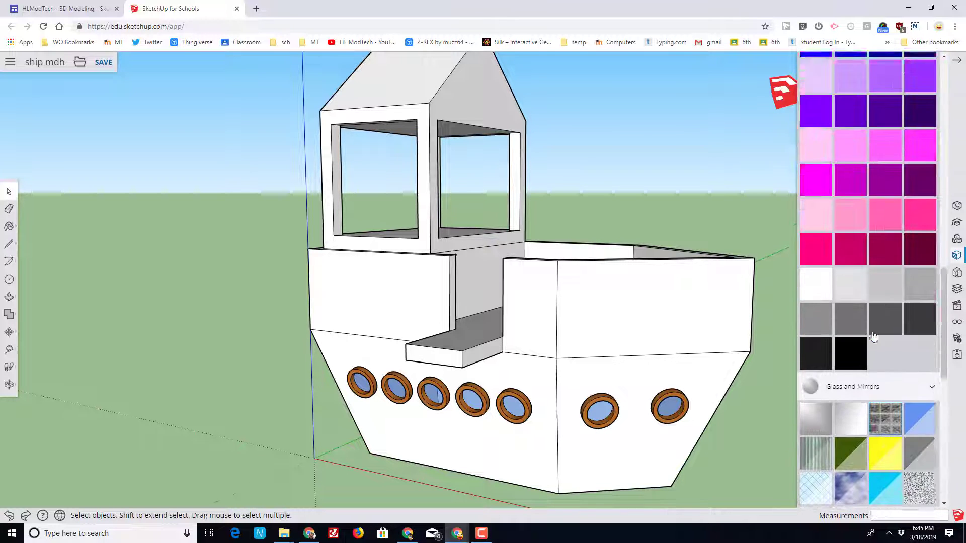
{"action": "scroll", "coordinate": [874, 336], "scroll_direction": "up", "scroll_amount": 15}
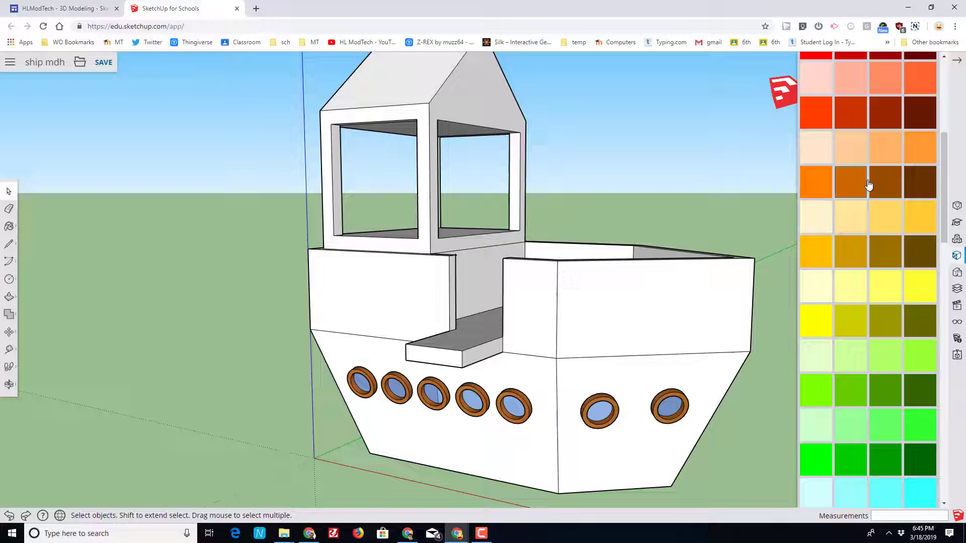
{"action": "left_click", "coordinate": [864, 183]}
{"action": "left_click", "coordinate": [574, 460]}
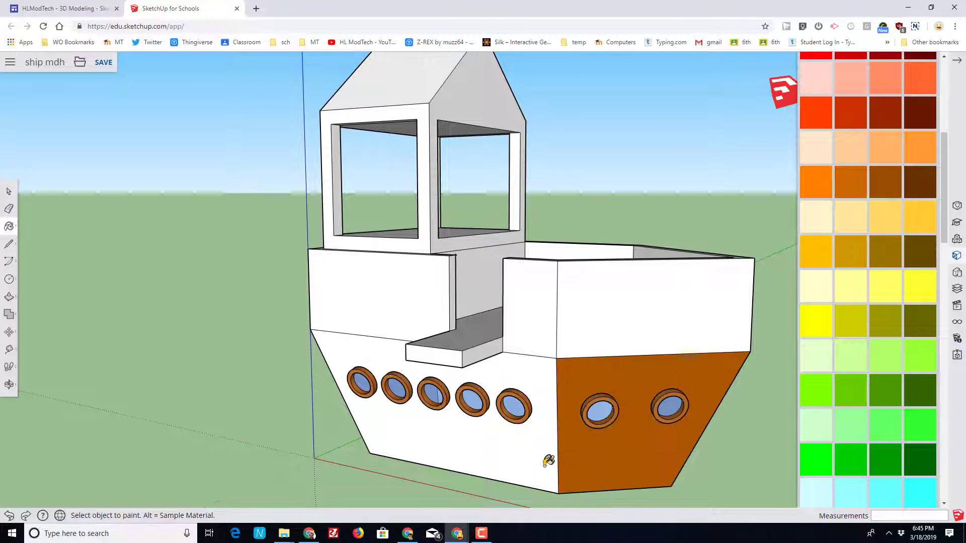
{"action": "left_click", "coordinate": [546, 459]}
{"action": "left_click", "coordinate": [528, 319]}
{"action": "left_click", "coordinate": [603, 330]}
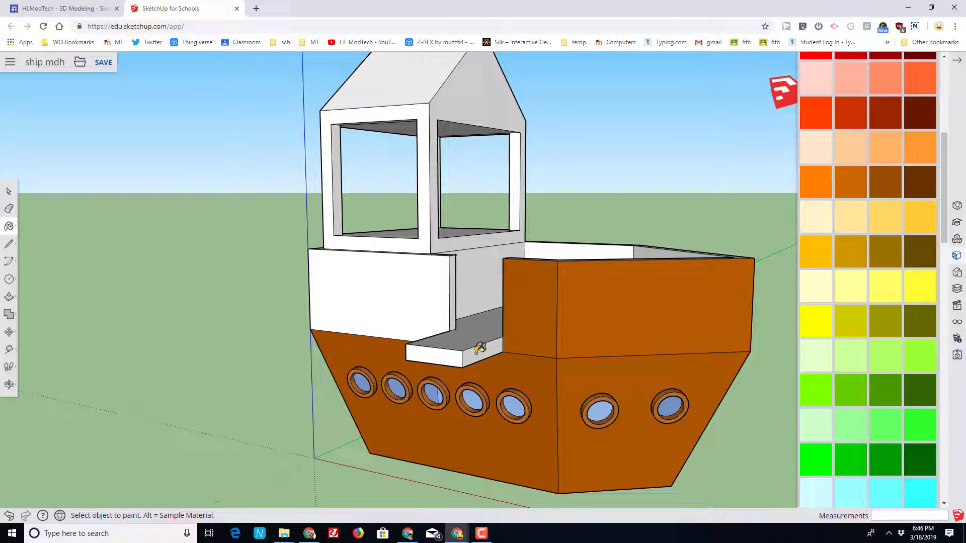
{"action": "left_click", "coordinate": [480, 348]}
{"action": "left_click", "coordinate": [437, 355]}
{"action": "left_click", "coordinate": [392, 297]}
{"action": "mouse_move", "coordinate": [358, 363]}
{"action": "middle_mouse_down"}
{"action": "mouse_move", "coordinate": [352, 370]}
{"action": "mouse_move", "coordinate": [557, 345]}
{"action": "mouse_move", "coordinate": [470, 309]}
{"action": "middle_mouse_up"}
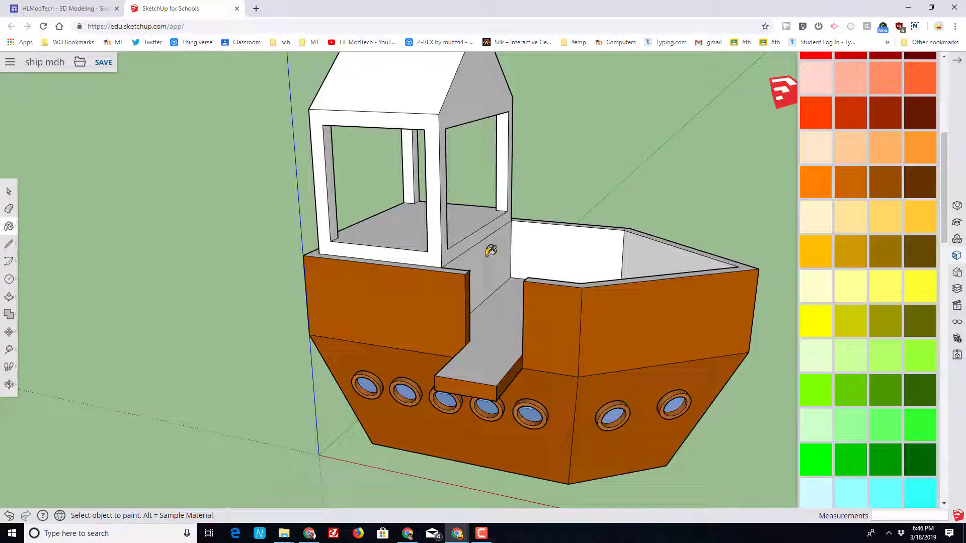
Paint the deck's inner wall, stern faces, left bow faces and inner bulwarks brown.
{"action": "left_click", "coordinate": [649, 254]}
{"action": "middle_click_drag", "start_coordinate": [653, 257], "coordinate": [635, 403]}
{"action": "left_click", "coordinate": [428, 443]}
{"action": "left_click", "coordinate": [402, 342]}
{"action": "middle_click_drag", "start_coordinate": [319, 422], "coordinate": [274, 392]}
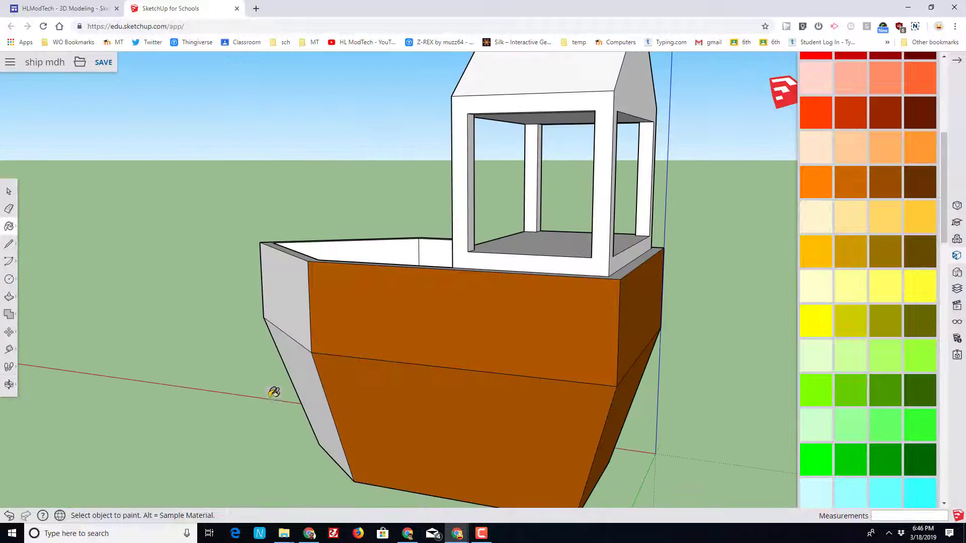
{"action": "left_click", "coordinate": [301, 402]}
{"action": "left_click", "coordinate": [285, 292]}
{"action": "middle_click_drag", "start_coordinate": [196, 324], "coordinate": [483, 237]}
{"action": "left_click", "coordinate": [485, 236]}
{"action": "left_click", "coordinate": [397, 251]}
{"action": "left_click", "coordinate": [345, 259]}
Paint the T-shaped deck floor and deck rim dark red.
{"action": "mouse_move", "coordinate": [398, 303]}
{"action": "middle_mouse_down"}
{"action": "mouse_move", "coordinate": [735, 334]}
{"action": "mouse_move", "coordinate": [962, 161]}
{"action": "middle_mouse_up"}
{"action": "left_click", "coordinate": [523, 271]}
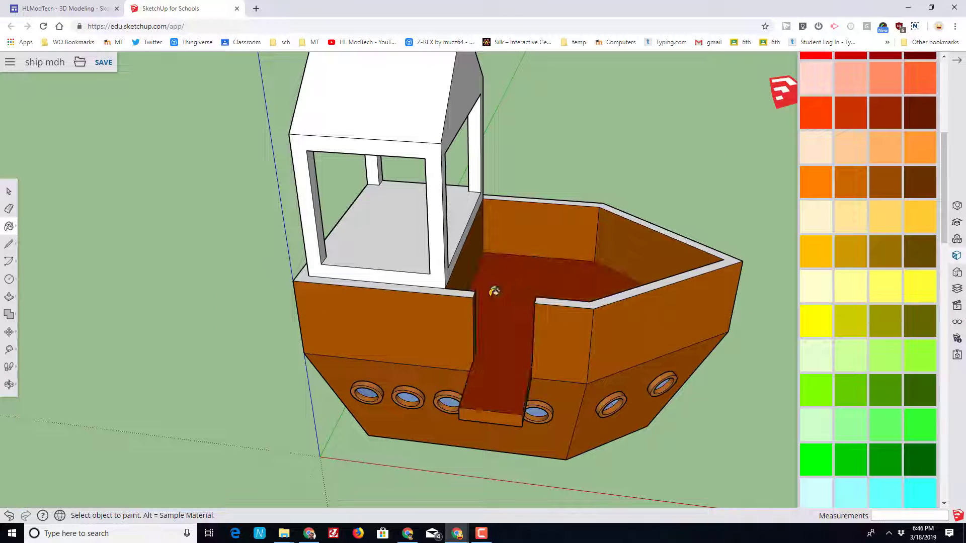
{"action": "left_click", "coordinate": [466, 285]}
{"action": "left_click", "coordinate": [459, 214]}
Paint the cabin's front frame, sides, roof and all pillars green.
{"action": "left_click", "coordinate": [437, 252]}
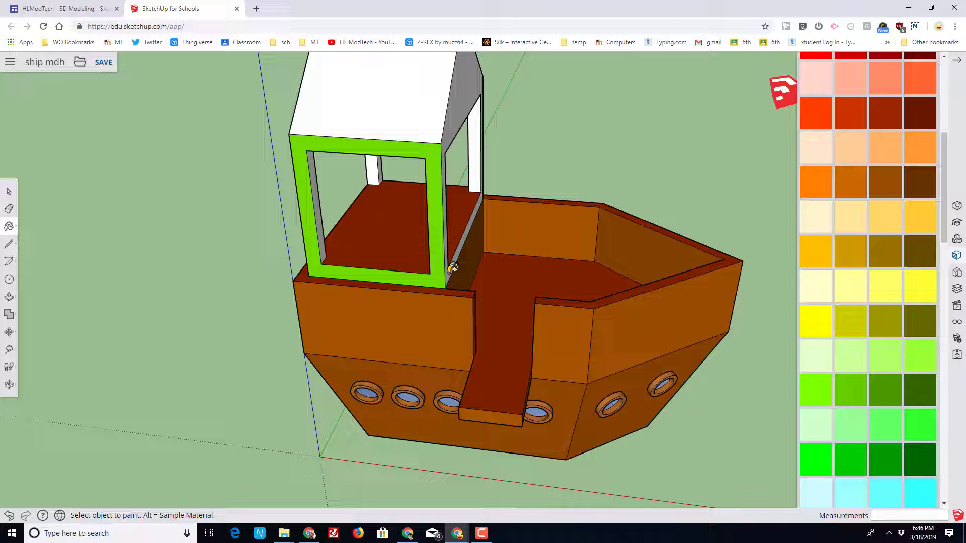
{"action": "left_click", "coordinate": [470, 141]}
{"action": "left_click", "coordinate": [431, 122]}
{"action": "left_click", "coordinate": [321, 211]}
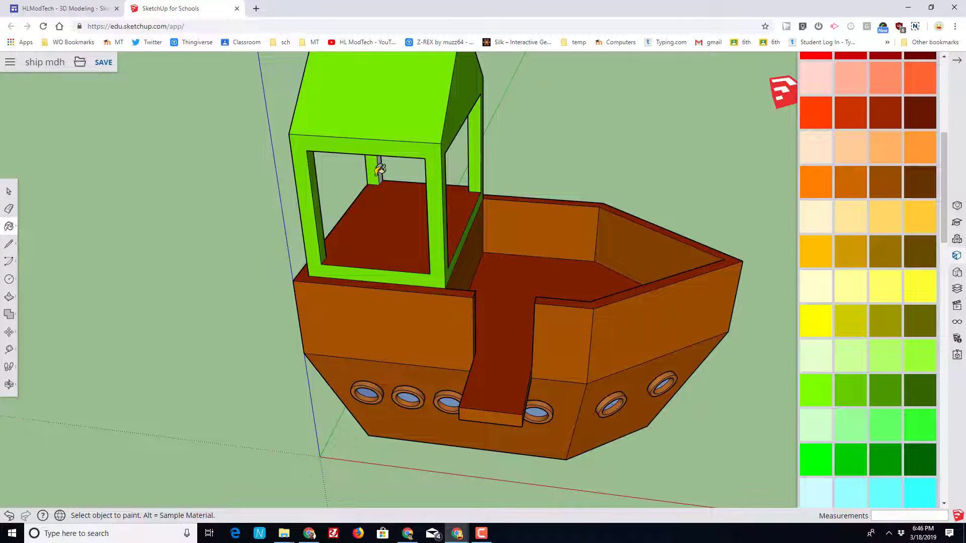
{"action": "middle_click_drag", "start_coordinate": [379, 170], "coordinate": [536, 231]}
{"action": "left_click", "coordinate": [535, 231]}
{"action": "left_click", "coordinate": [344, 231]}
{"action": "middle_click_drag", "start_coordinate": [290, 238], "coordinate": [660, 166]}
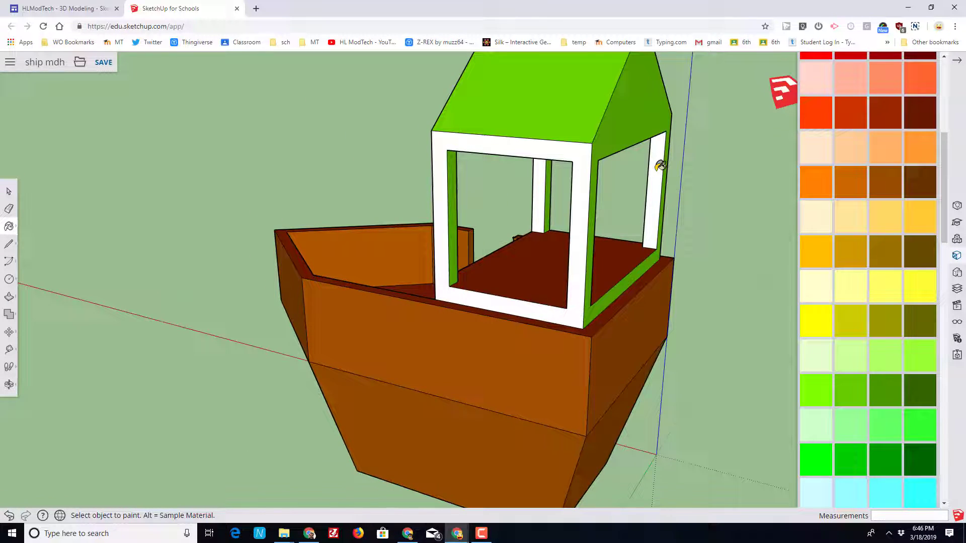
{"action": "left_click", "coordinate": [660, 166]}
{"action": "left_click", "coordinate": [543, 191]}
{"action": "mouse_move", "coordinate": [581, 223]}
{"action": "middle_mouse_down"}
{"action": "mouse_move", "coordinate": [655, 267]}
{"action": "mouse_move", "coordinate": [577, 112]}
{"action": "middle_mouse_up"}
Reselect the green paint and orbit to look down over the painted boat.
{"action": "key", "text": "e"}
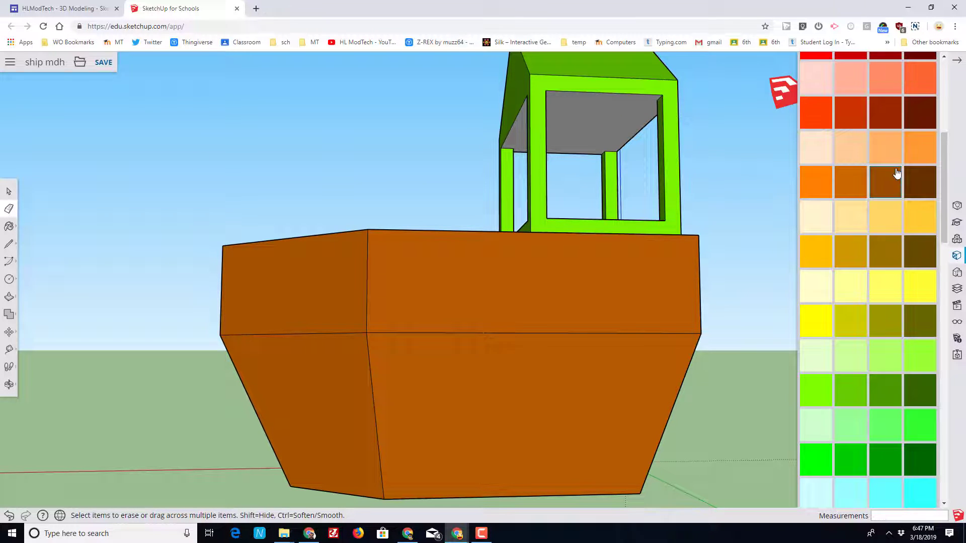
{"action": "left_click", "coordinate": [846, 392]}
{"action": "mouse_move", "coordinate": [340, 192]}
{"action": "middle_mouse_down"}
{"action": "mouse_move", "coordinate": [381, 405]}
{"action": "mouse_move", "coordinate": [194, 355]}
{"action": "mouse_move", "coordinate": [512, 357]}
{"action": "mouse_move", "coordinate": [213, 367]}
{"action": "mouse_move", "coordinate": [240, 377]}
{"action": "mouse_move", "coordinate": [524, 382]}
{"action": "mouse_move", "coordinate": [196, 363]}
{"action": "mouse_move", "coordinate": [474, 367]}
{"action": "mouse_move", "coordinate": [679, 336]}
{"action": "mouse_move", "coordinate": [278, 336]}
{"action": "mouse_move", "coordinate": [599, 273]}
{"action": "mouse_move", "coordinate": [639, 337]}
{"action": "middle_mouse_up"}
{"action": "key", "text": "space"}
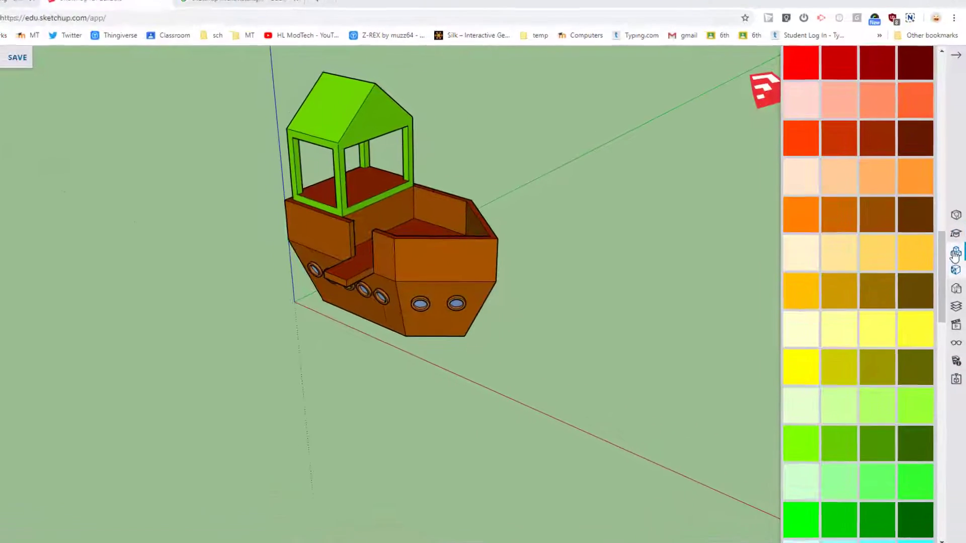
Search the 3D Warehouse components for 'sketchup for schools' and insert the wooden staircase.
{"action": "left_click", "coordinate": [956, 240]}
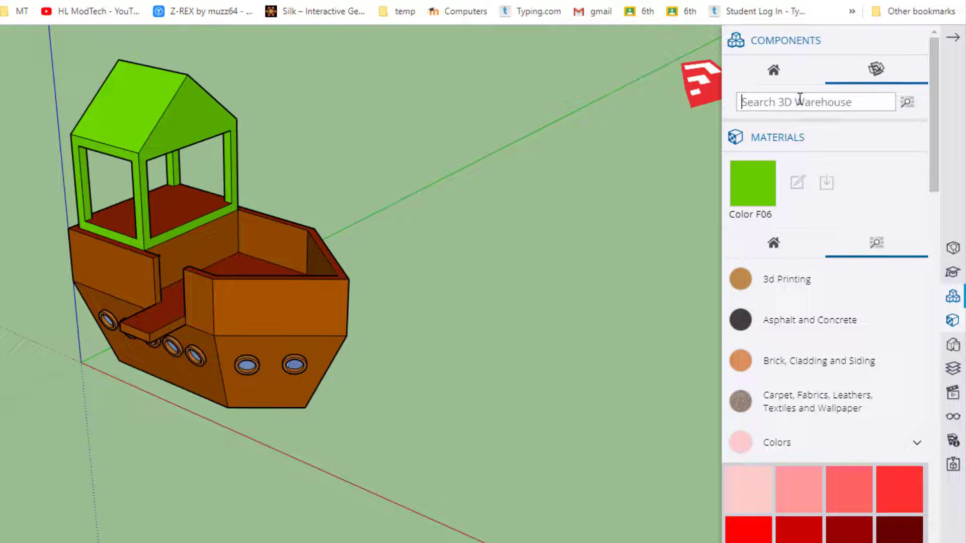
{"action": "left_click", "coordinate": [798, 100]}
{"action": "type", "text": "sketchup for schools"}
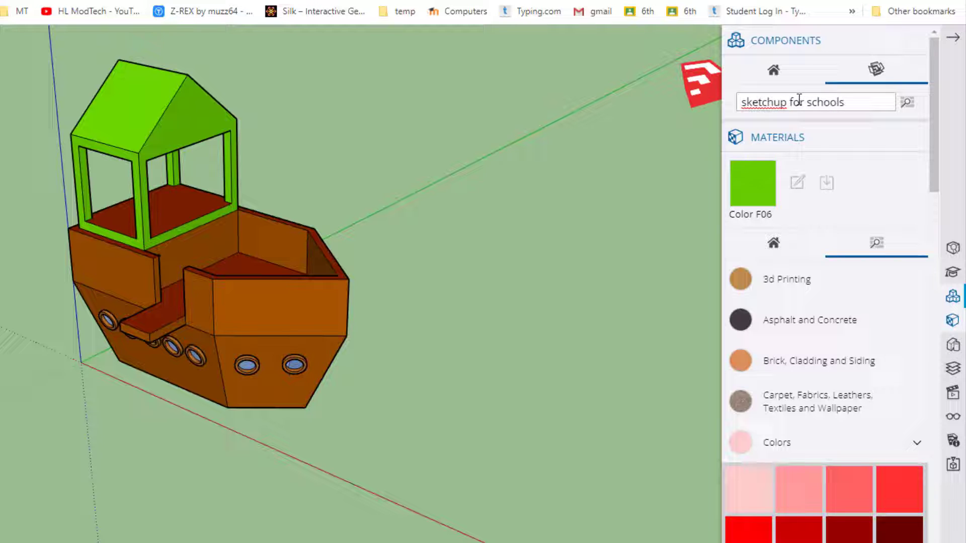
{"action": "key", "text": "Return"}
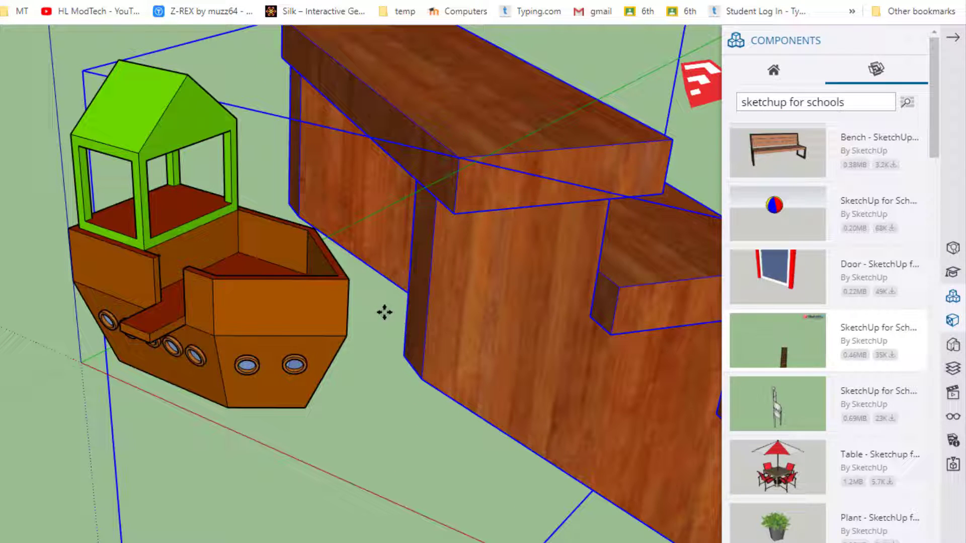
Zoom to fit the model, then scale the staircase from a corner grip by .05.
{"action": "left_click", "coordinate": [9, 385]}
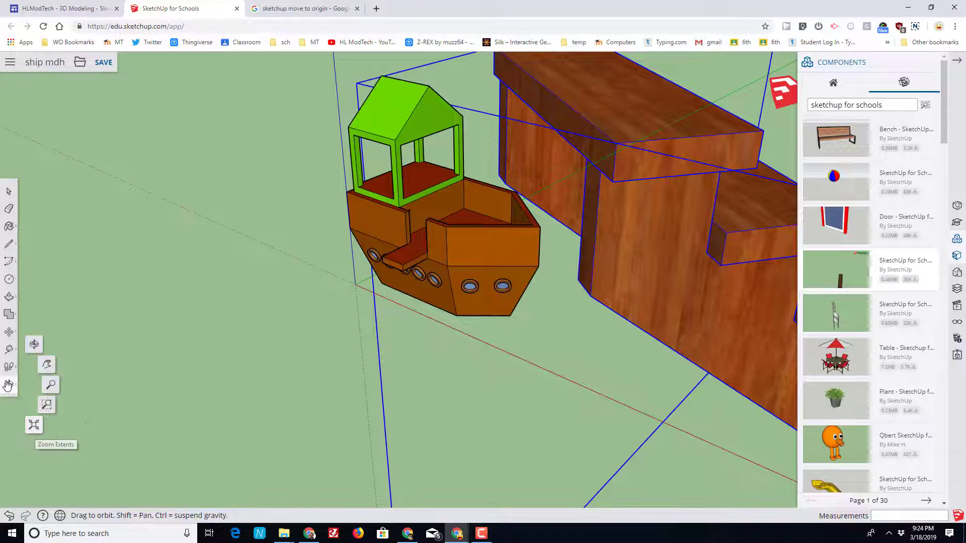
{"action": "left_click", "coordinate": [35, 430]}
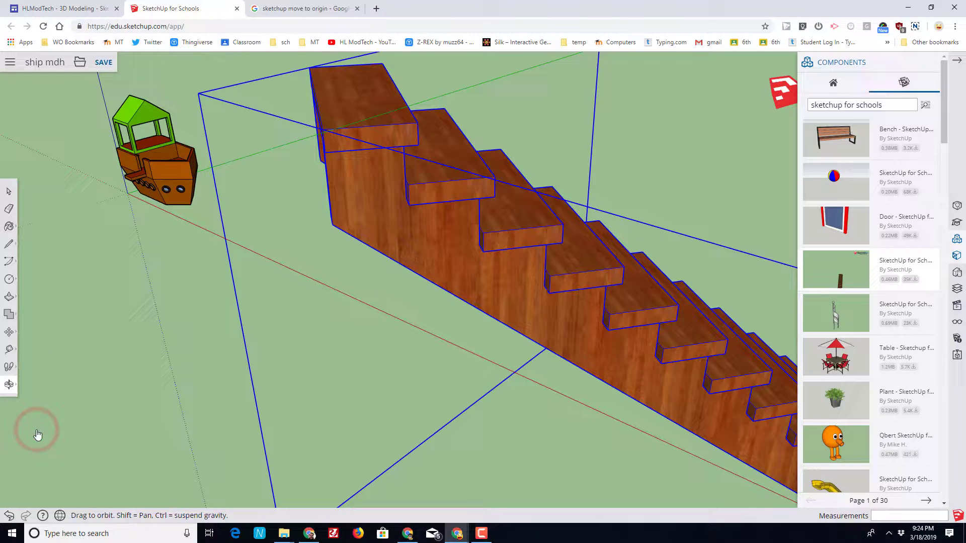
{"action": "left_click", "coordinate": [10, 333]}
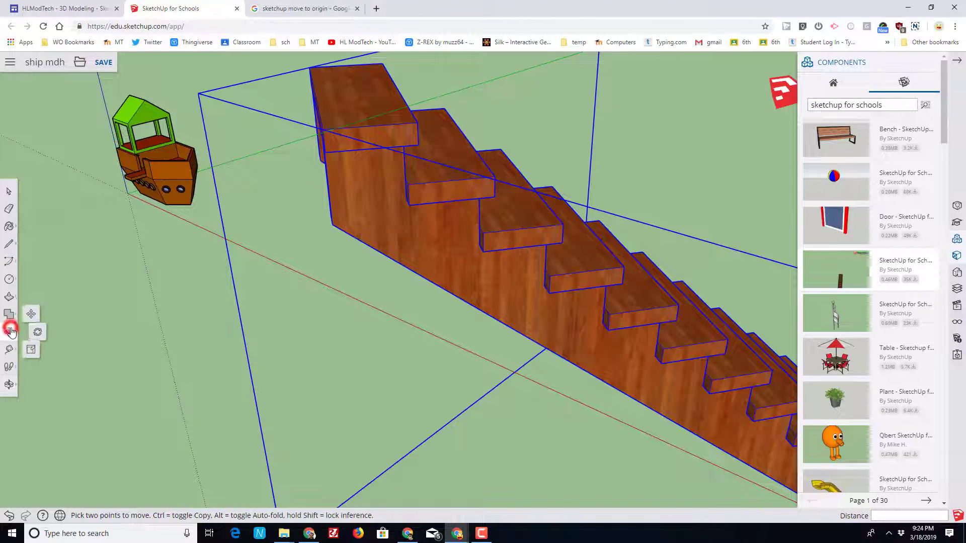
{"action": "left_click", "coordinate": [33, 346]}
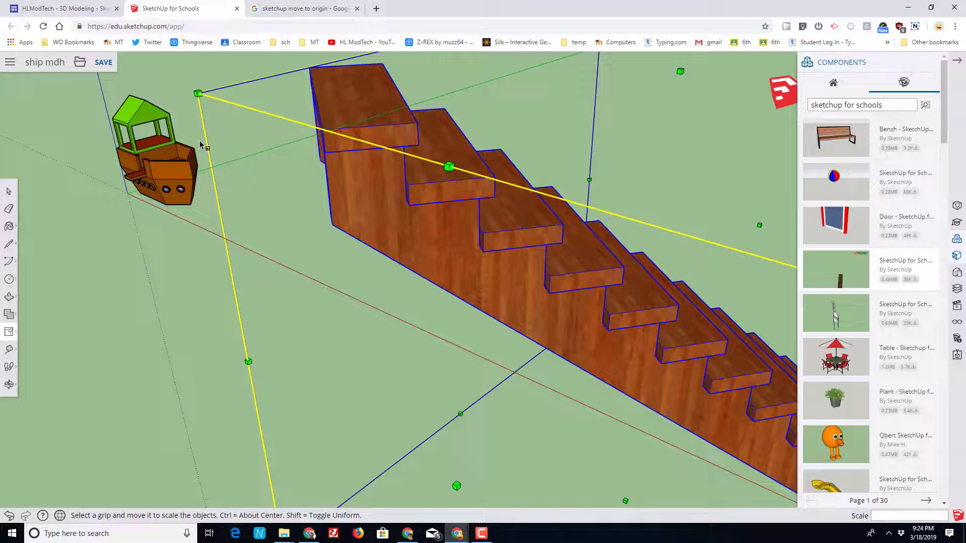
{"action": "left_click", "coordinate": [198, 93]}
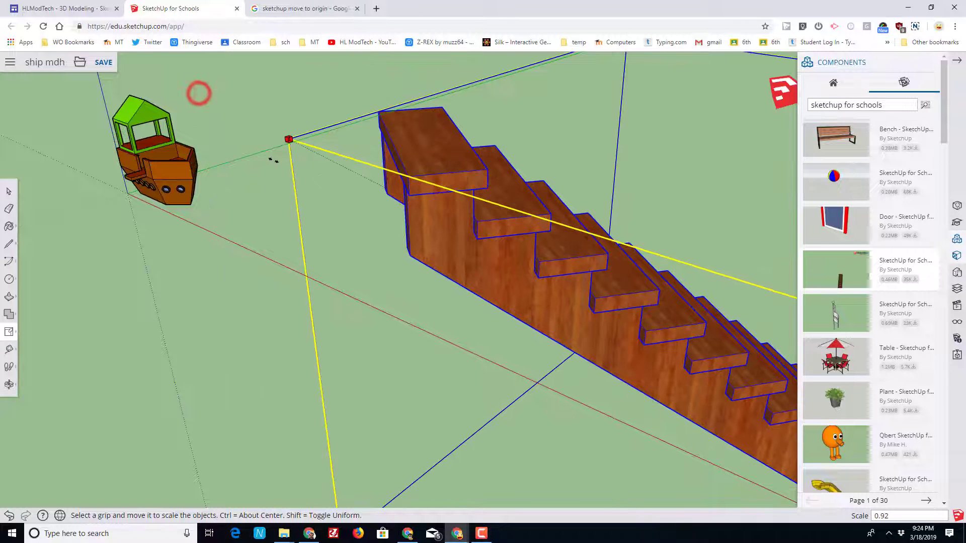
{"action": "type", "text": ".05"}
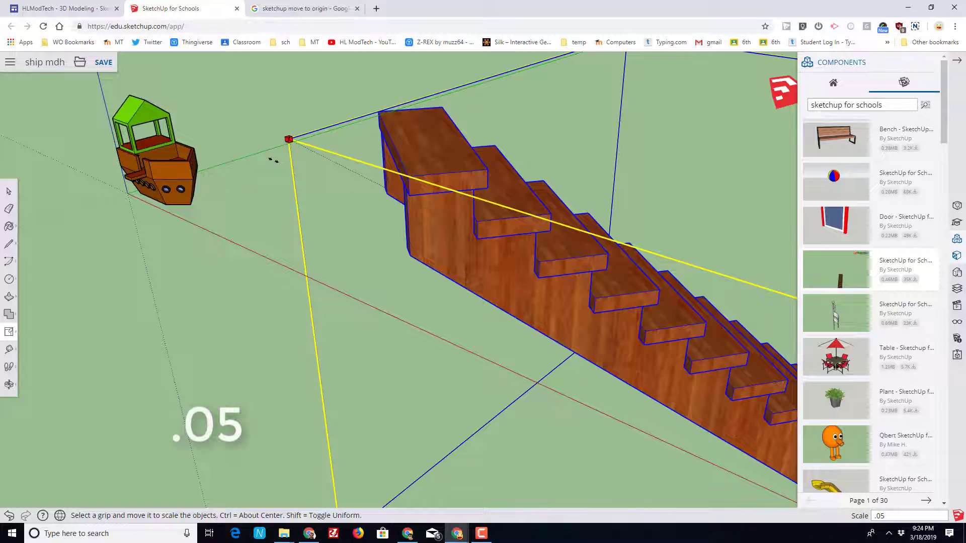
{"action": "key", "text": "Return"}
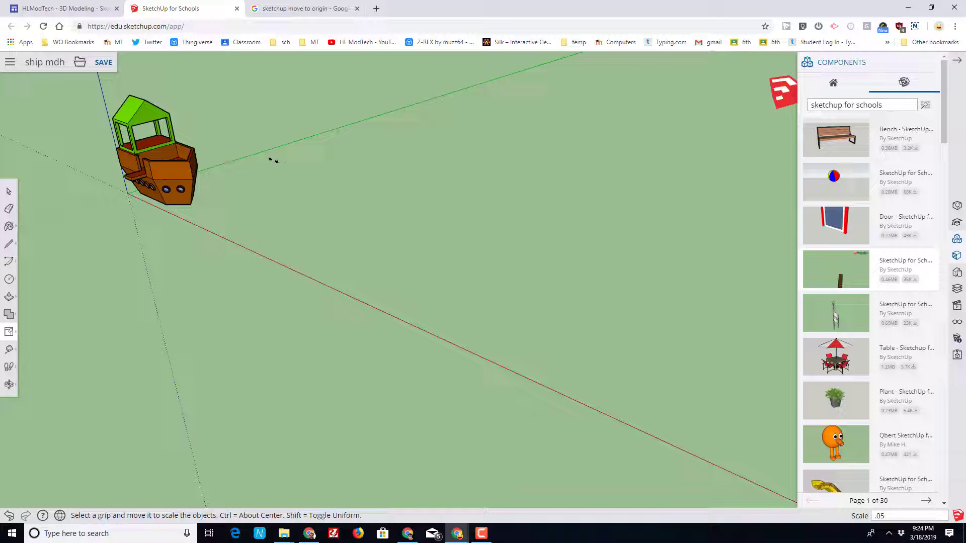
Move the shrunken staircase by [-20,-20,0] so it rests beside the ship.
{"action": "key", "text": "o"}
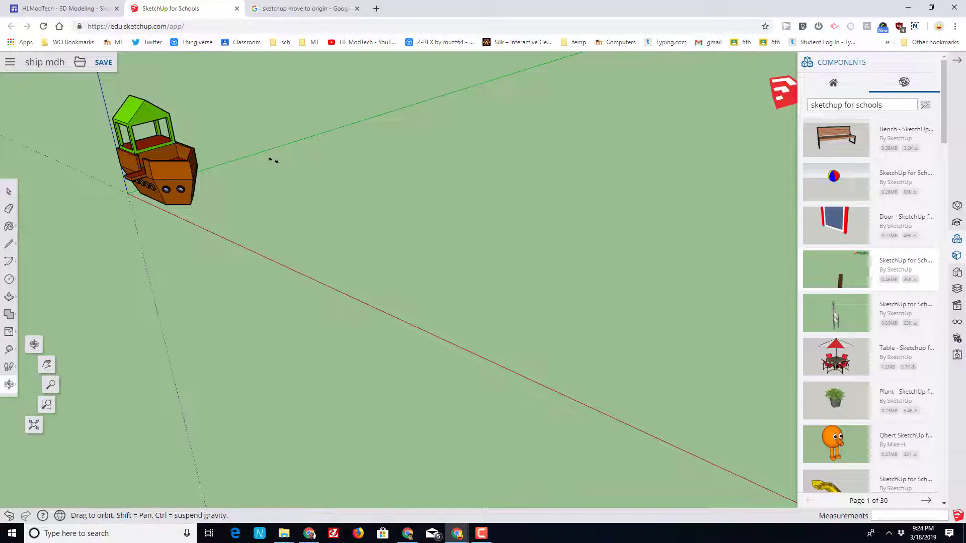
{"action": "left_click_drag", "start_coordinate": [493, 240], "coordinate": [505, 249]}
{"action": "left_click_drag", "start_coordinate": [313, 313], "coordinate": [529, 332]}
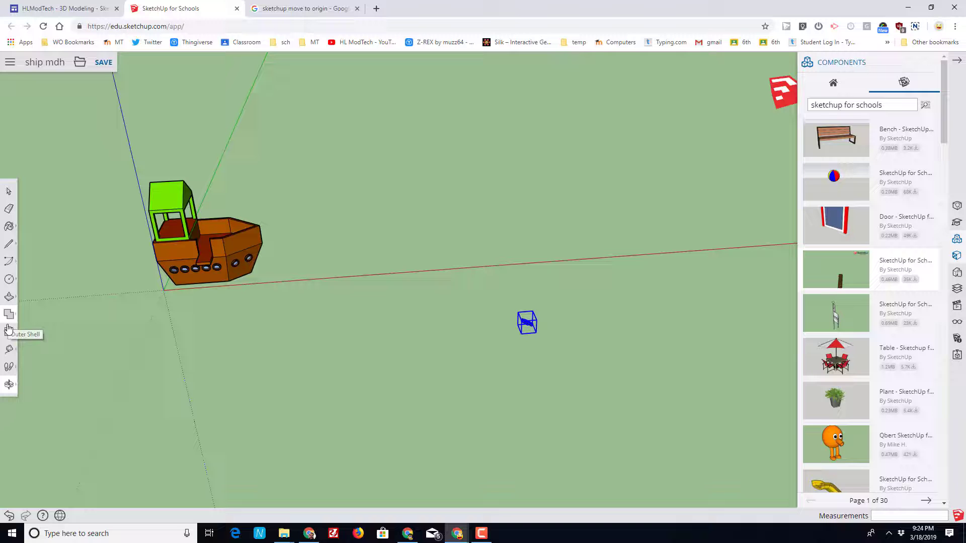
{"action": "left_click", "coordinate": [8, 330]}
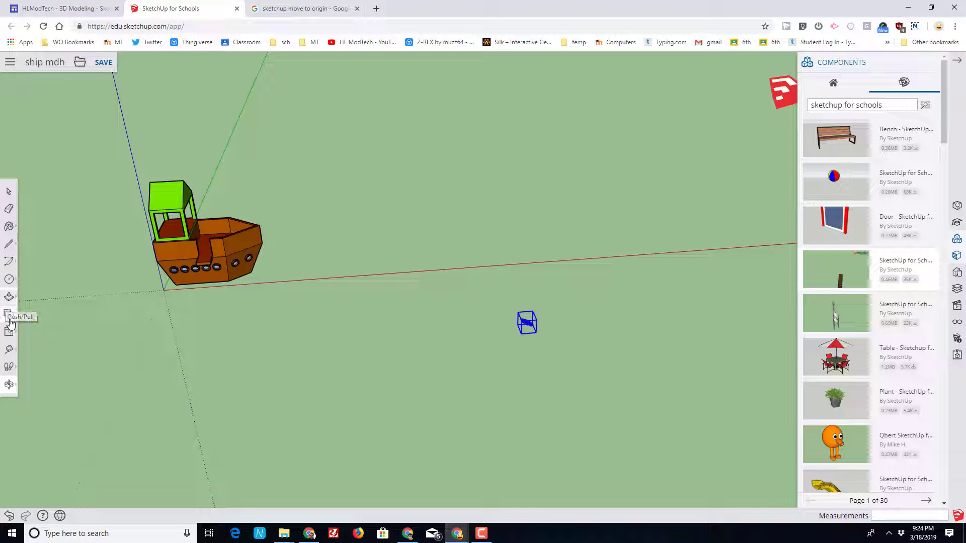
{"action": "left_click", "coordinate": [11, 335]}
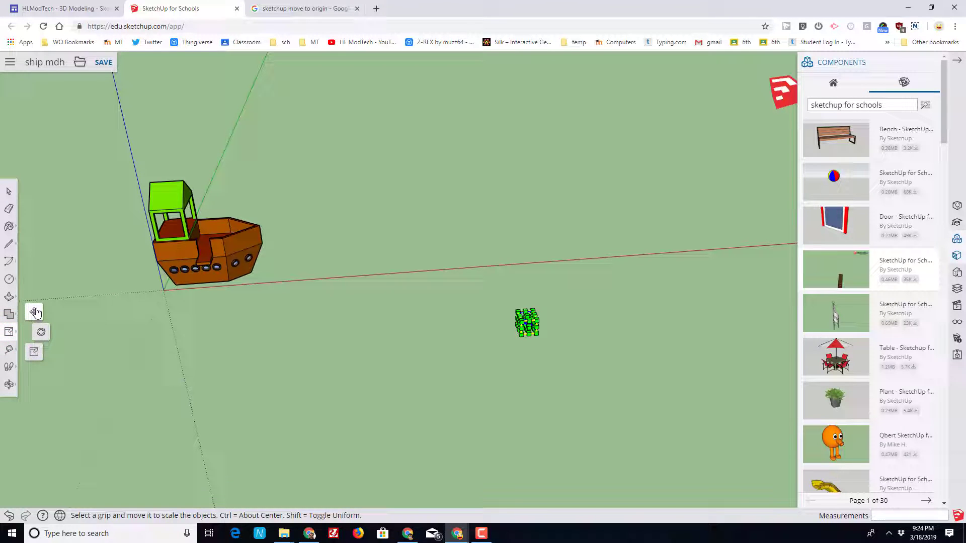
{"action": "left_click", "coordinate": [34, 308]}
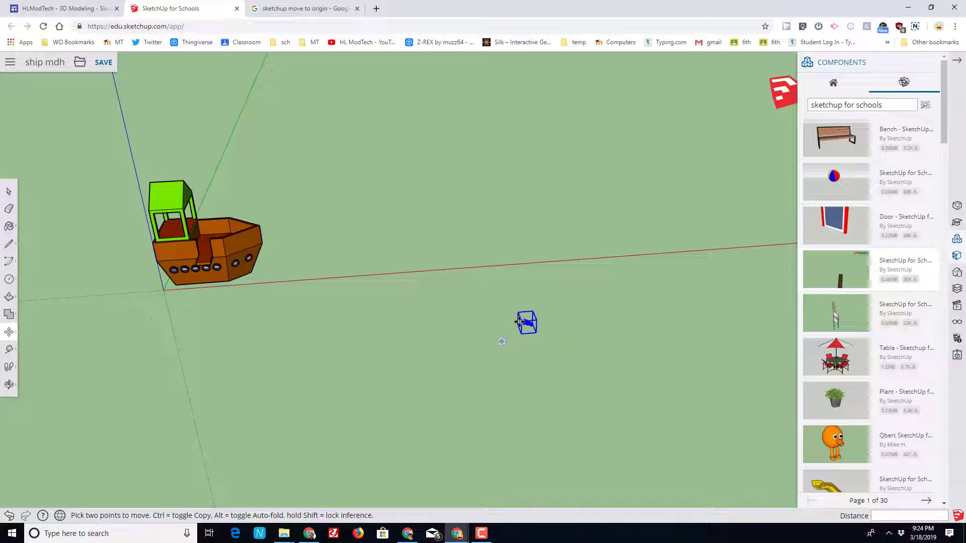
{"action": "left_click", "coordinate": [521, 322]}
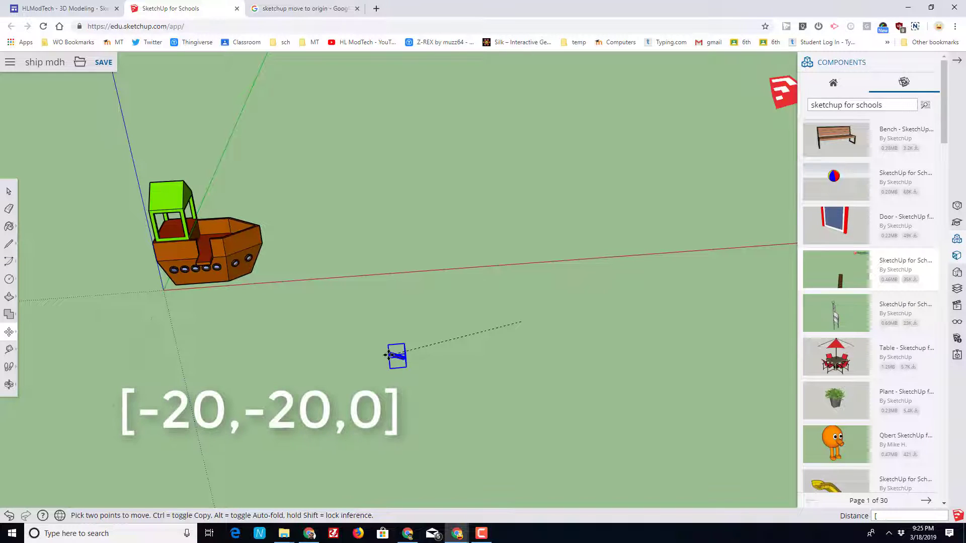
{"action": "type", "text": ",-"}
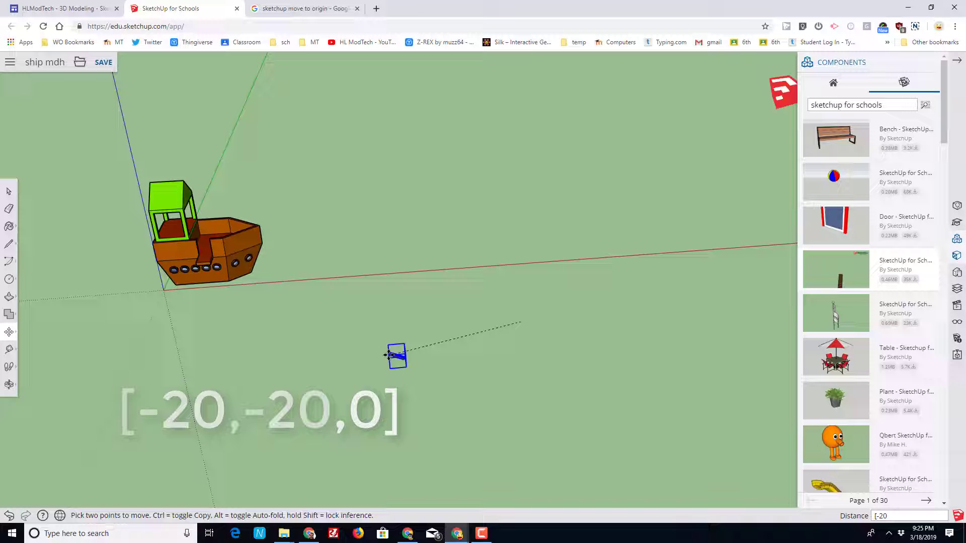
{"action": "type", "text": "20,-2"}
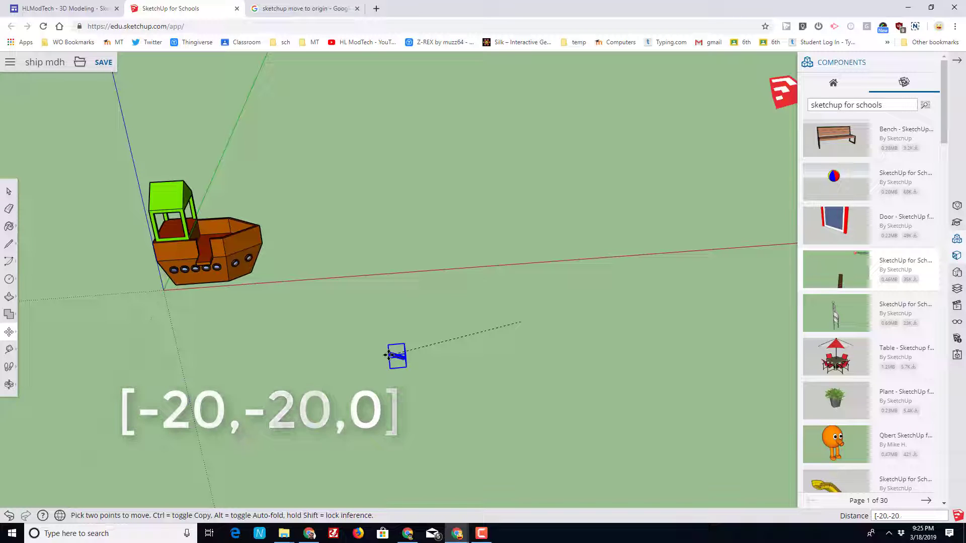
{"action": "type", "text": "0"}
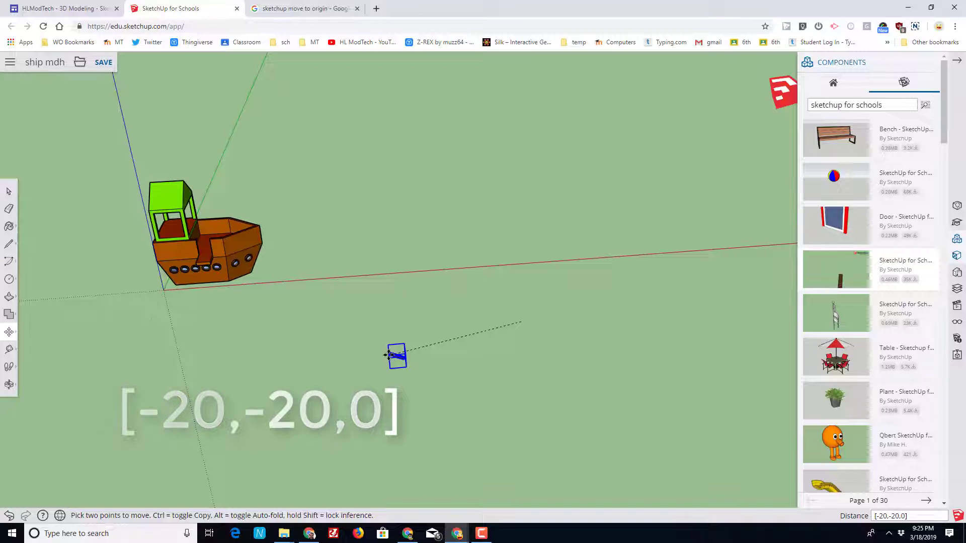
{"action": "type", "text": "]"}
{"action": "key", "text": "Return"}
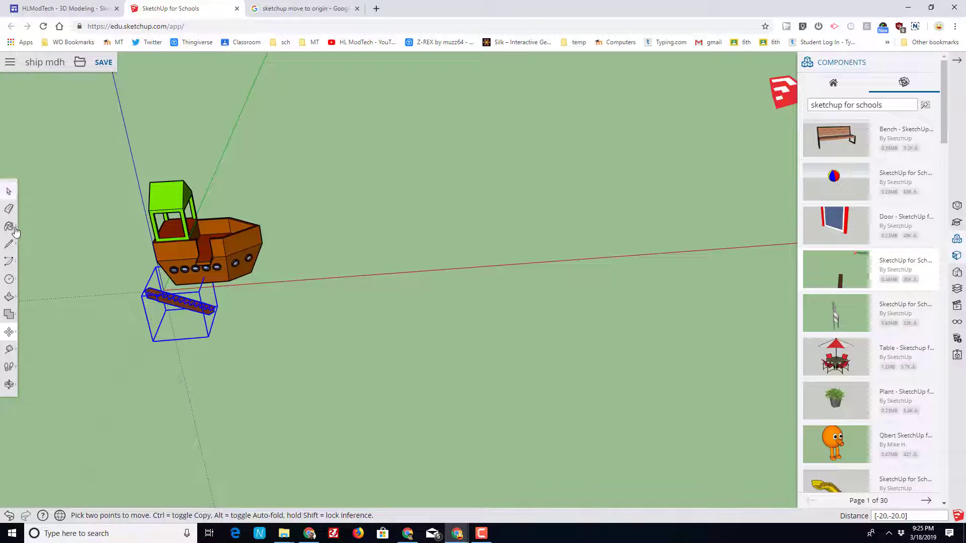
Move the stairs by their end point onto the ship's deck rim.
{"action": "scroll", "coordinate": [136, 324], "scroll_direction": "up", "scroll_amount": 5}
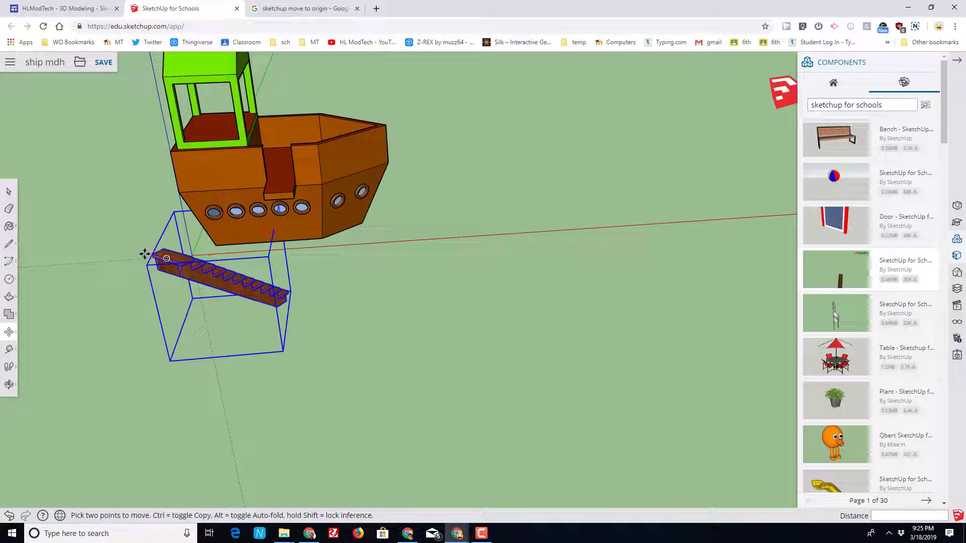
{"action": "left_click", "coordinate": [153, 254]}
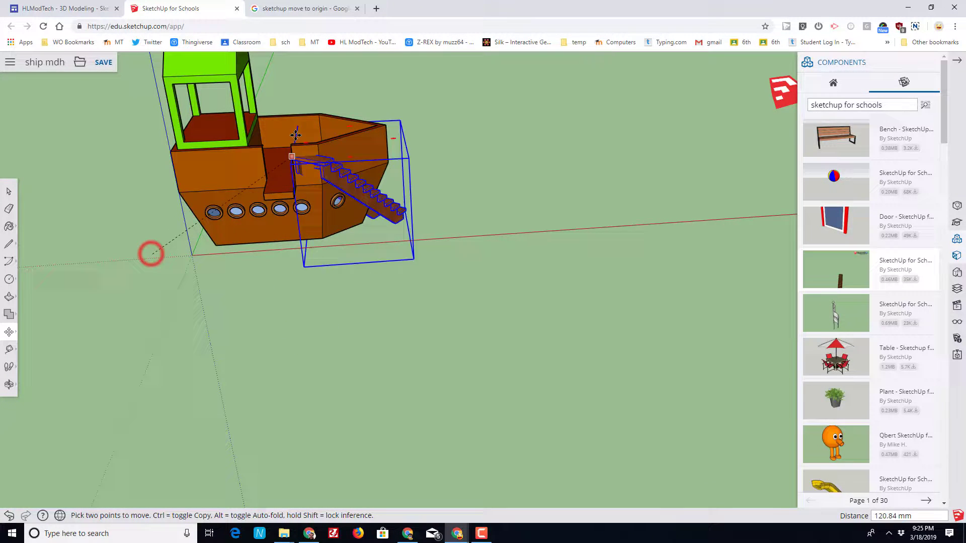
{"action": "scroll", "coordinate": [353, 111], "scroll_direction": "up", "scroll_amount": 5}
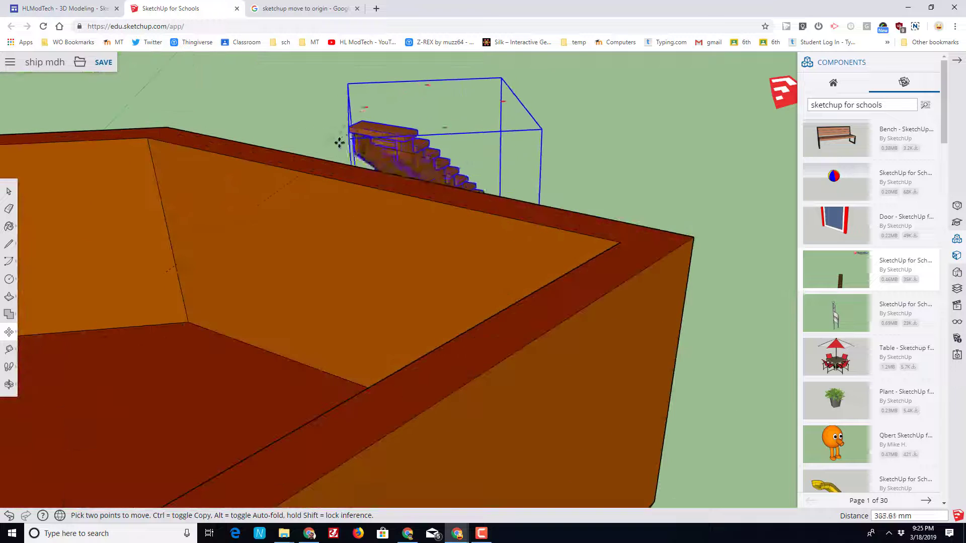
{"action": "left_click", "coordinate": [285, 151]}
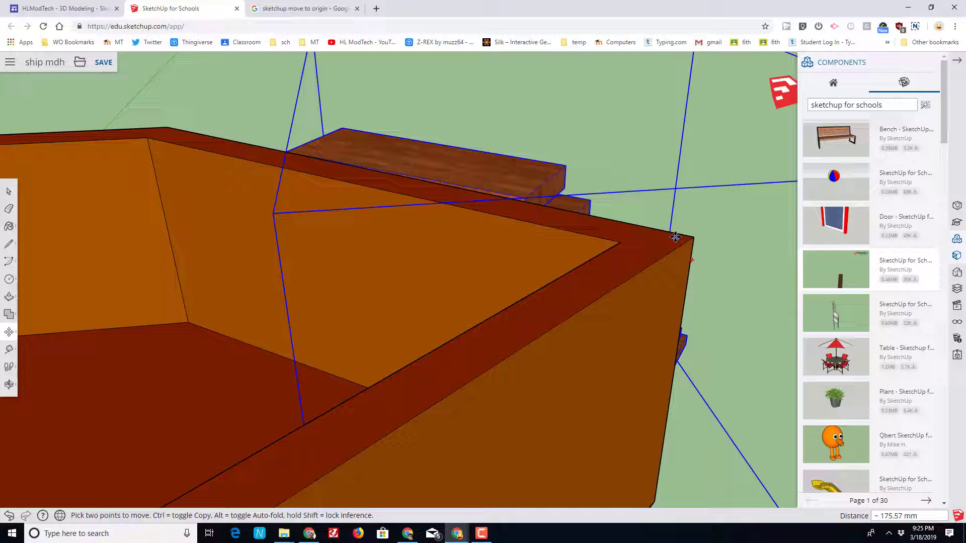
{"action": "middle_click_drag", "start_coordinate": [647, 157], "coordinate": [526, 299]}
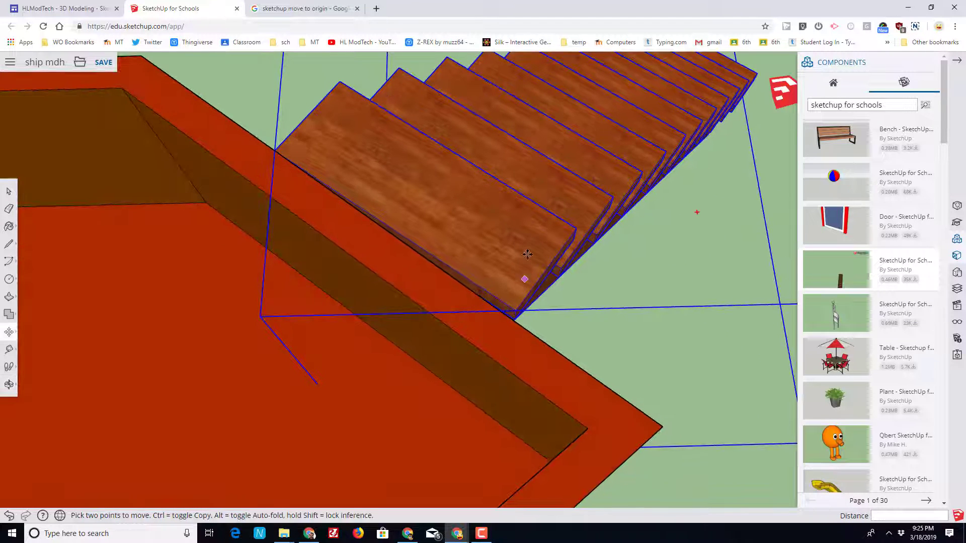
{"action": "scroll", "coordinate": [562, 212], "scroll_direction": "down", "scroll_amount": 2}
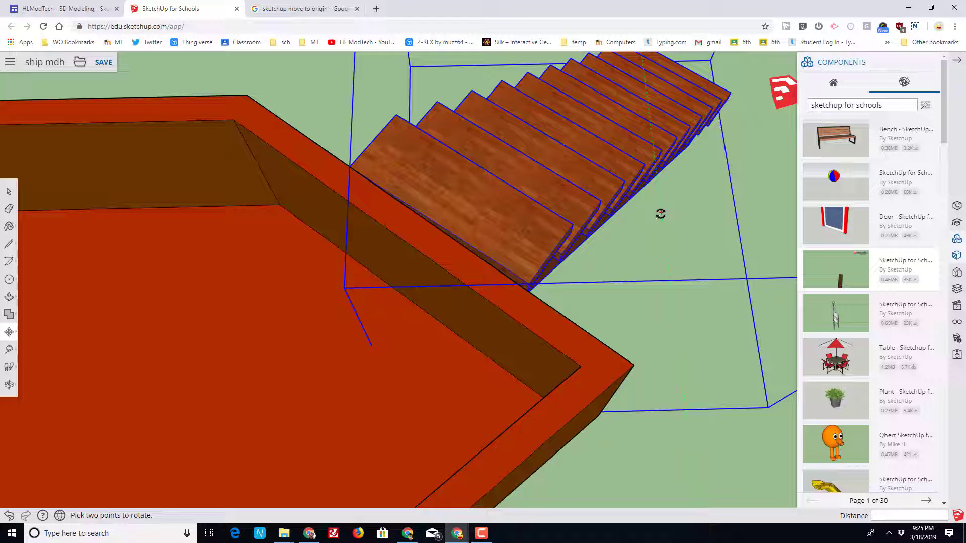
Rotate the staircase about -92° against the deck edge and orbit to check it.
{"action": "key", "text": "q"}
{"action": "left_click", "coordinate": [648, 212]}
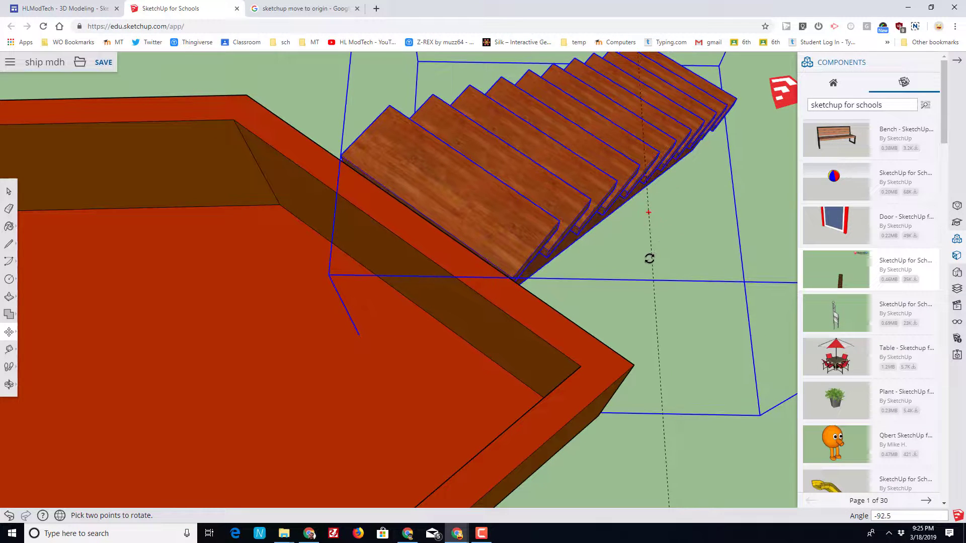
{"action": "left_click", "coordinate": [651, 259]}
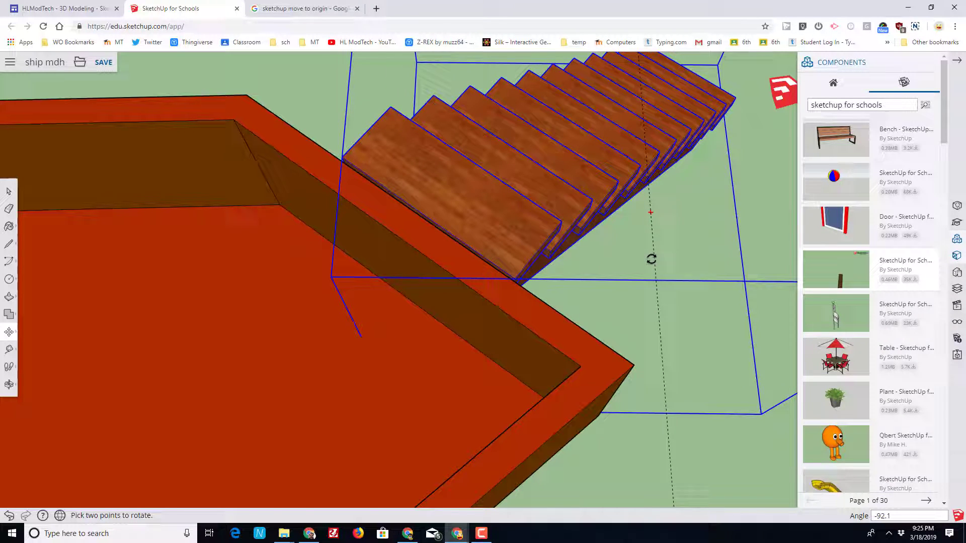
{"action": "key", "text": "m"}
{"action": "left_click", "coordinate": [342, 159]}
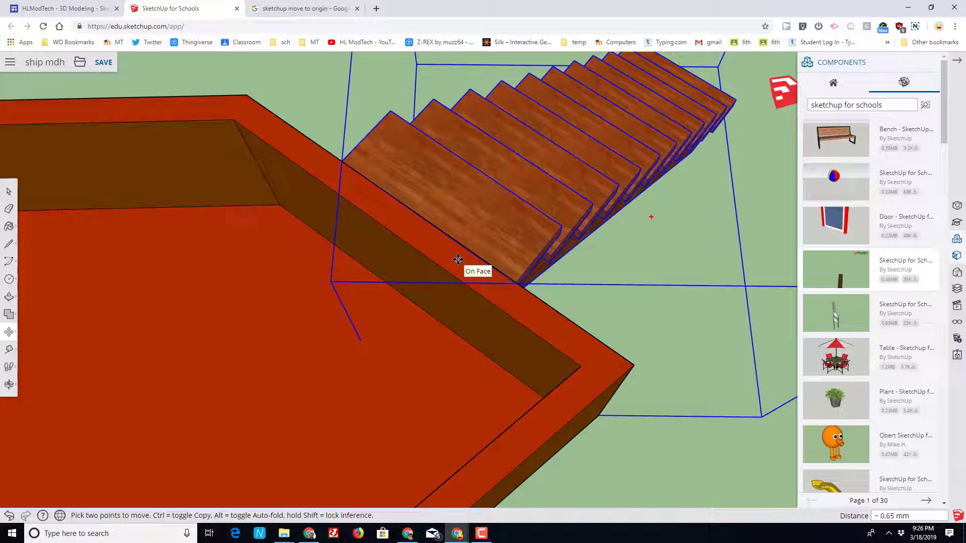
{"action": "scroll", "coordinate": [539, 323], "scroll_direction": "down", "scroll_amount": 5}
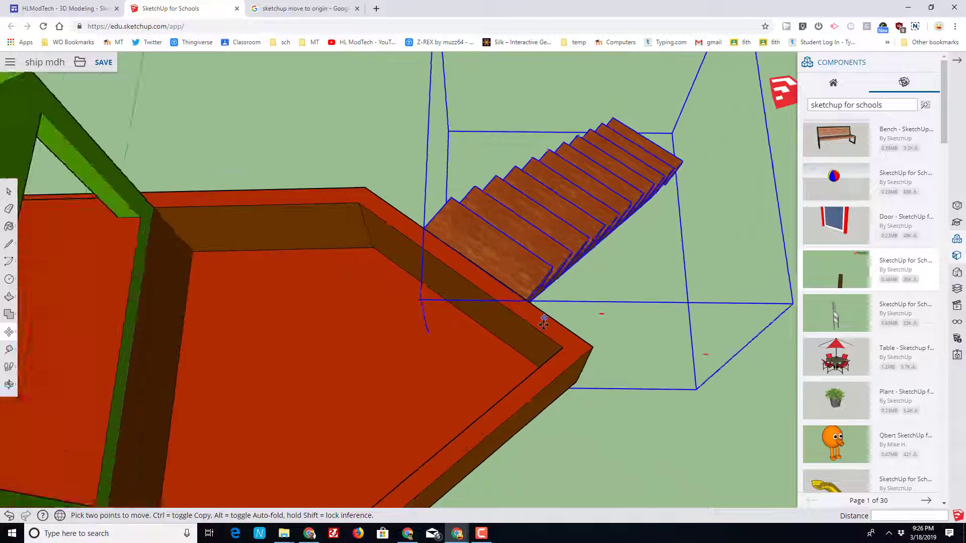
{"action": "left_click", "coordinate": [9, 384]}
{"action": "left_click", "coordinate": [34, 344]}
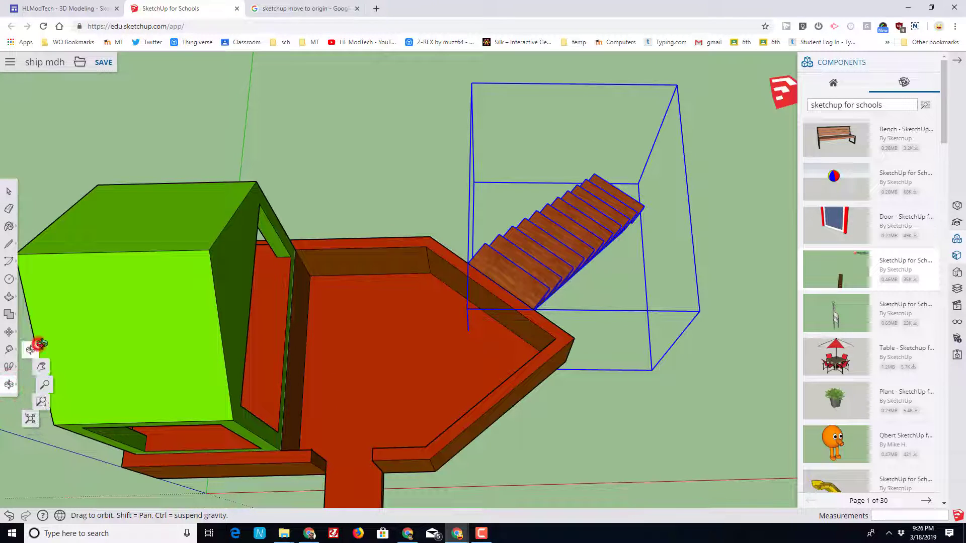
{"action": "left_click_drag", "start_coordinate": [583, 455], "coordinate": [438, 349]}
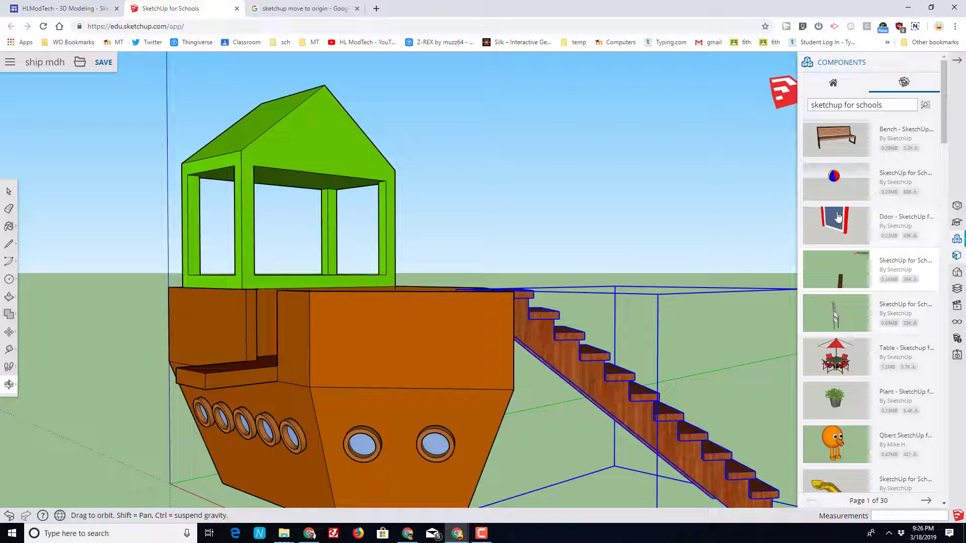
Place the wooden steering-wheel component and scale it uniformly to 0.05.
{"action": "scroll", "coordinate": [837, 217], "scroll_direction": "down", "scroll_amount": 6}
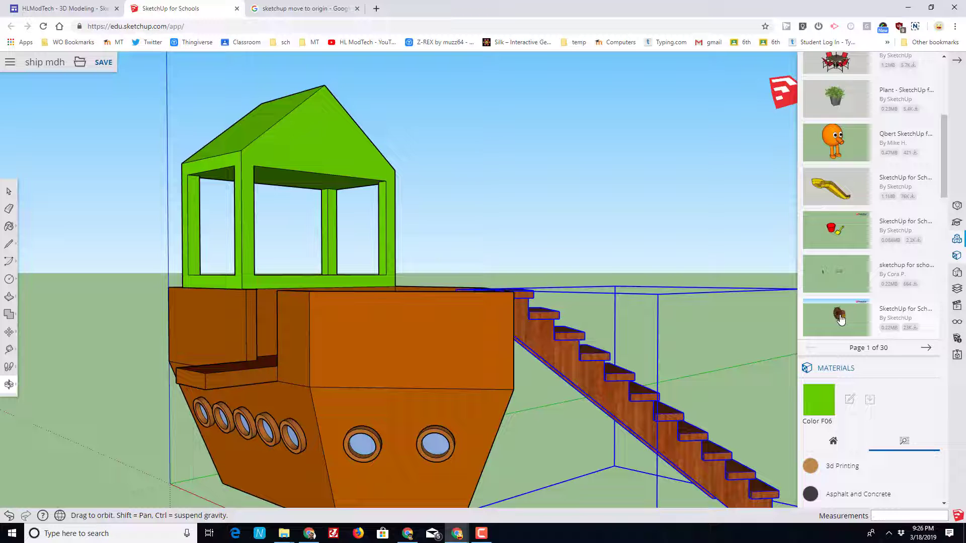
{"action": "left_click", "coordinate": [840, 318]}
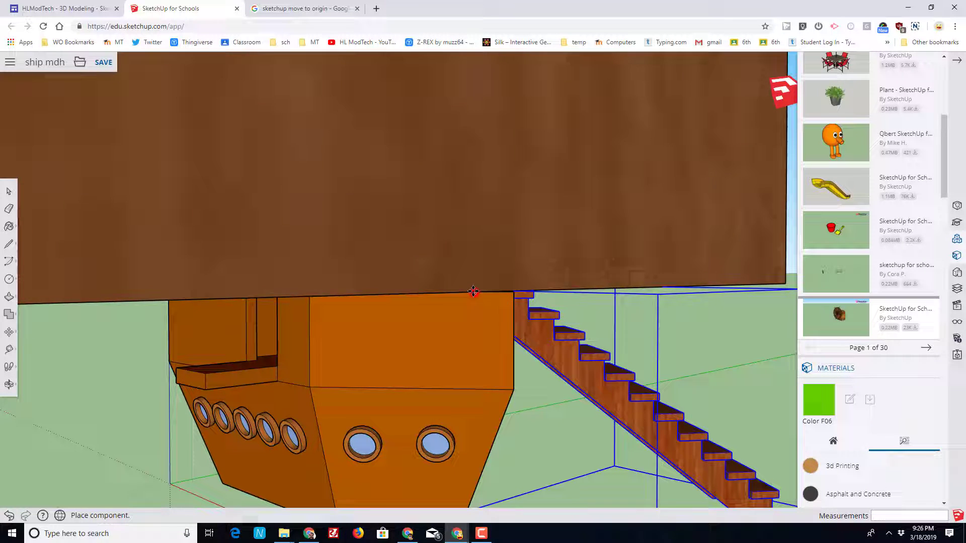
{"action": "scroll", "coordinate": [473, 291], "scroll_direction": "down", "scroll_amount": 8}
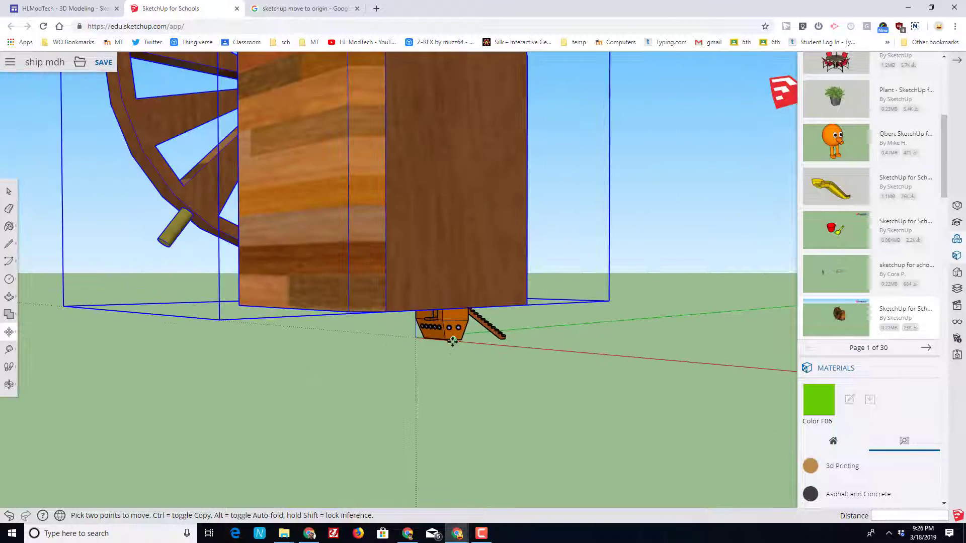
{"action": "left_click", "coordinate": [544, 311]}
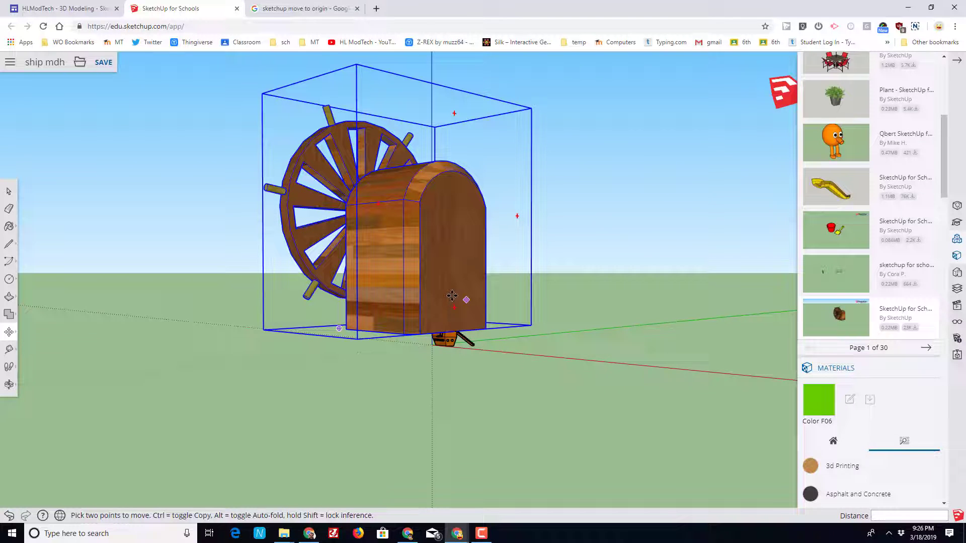
{"action": "key", "text": "s"}
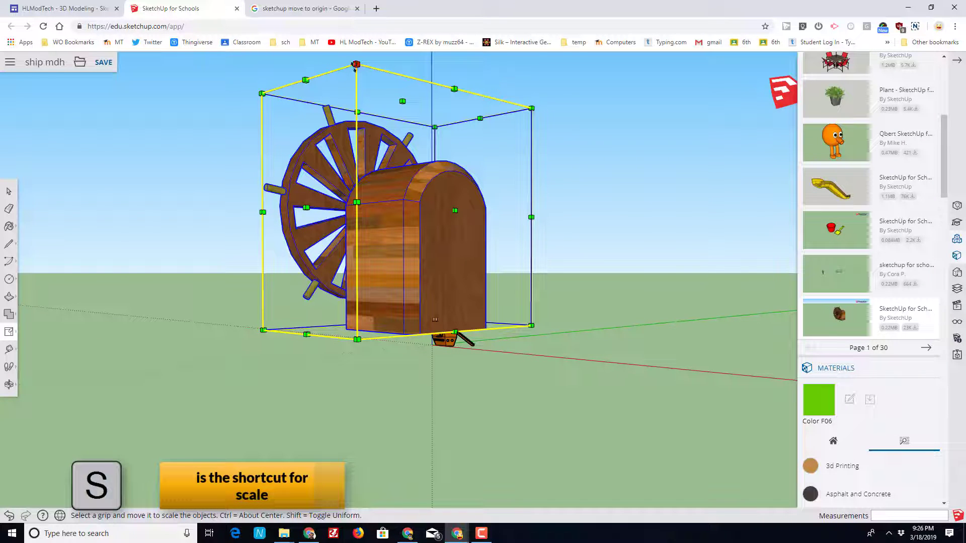
{"action": "left_click", "coordinate": [356, 65]}
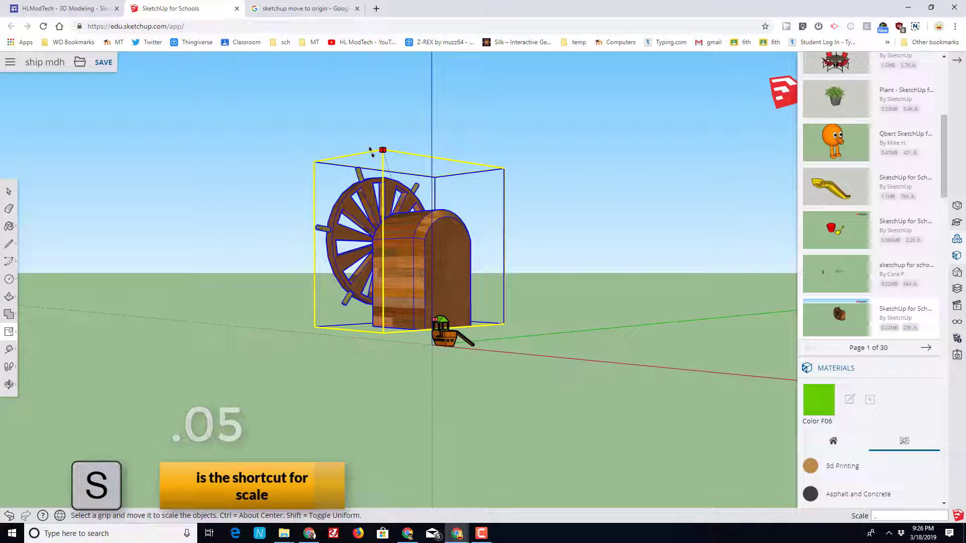
{"action": "key", "text": "Return"}
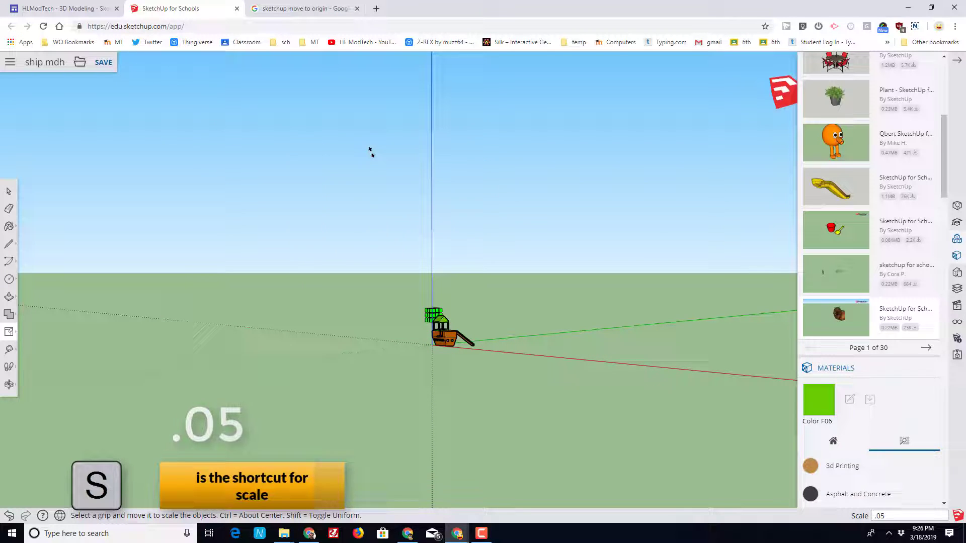
{"action": "scroll", "coordinate": [387, 334], "scroll_direction": "up", "scroll_amount": 4}
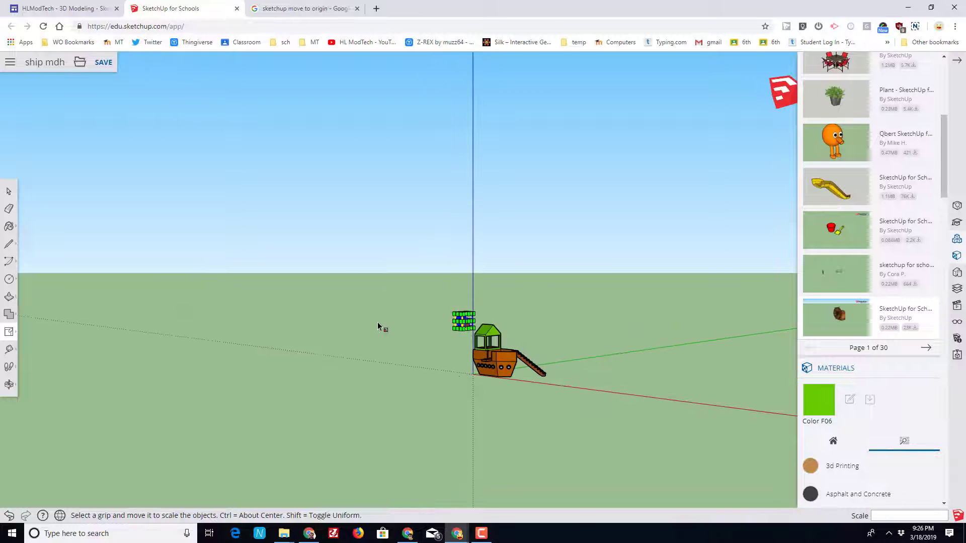
{"action": "mouse_move", "coordinate": [377, 322]}
{"action": "middle_mouse_down"}
{"action": "mouse_move", "coordinate": [387, 322]}
{"action": "mouse_move", "coordinate": [386, 283]}
{"action": "mouse_move", "coordinate": [382, 317]}
{"action": "middle_mouse_up"}
{"action": "key", "text": "s"}
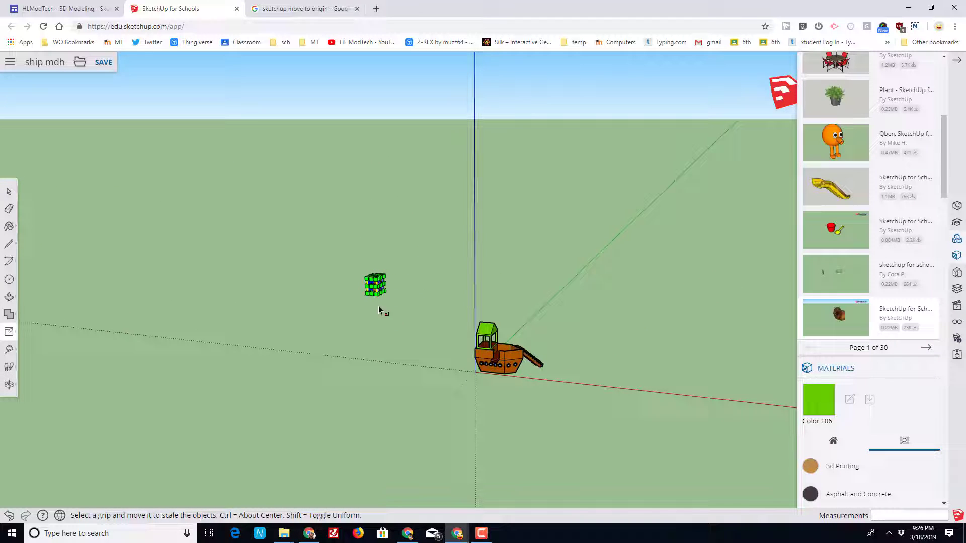
Move the shrunken wheel by [10,-20,0] so it sits against the hull.
{"action": "key", "text": "m"}
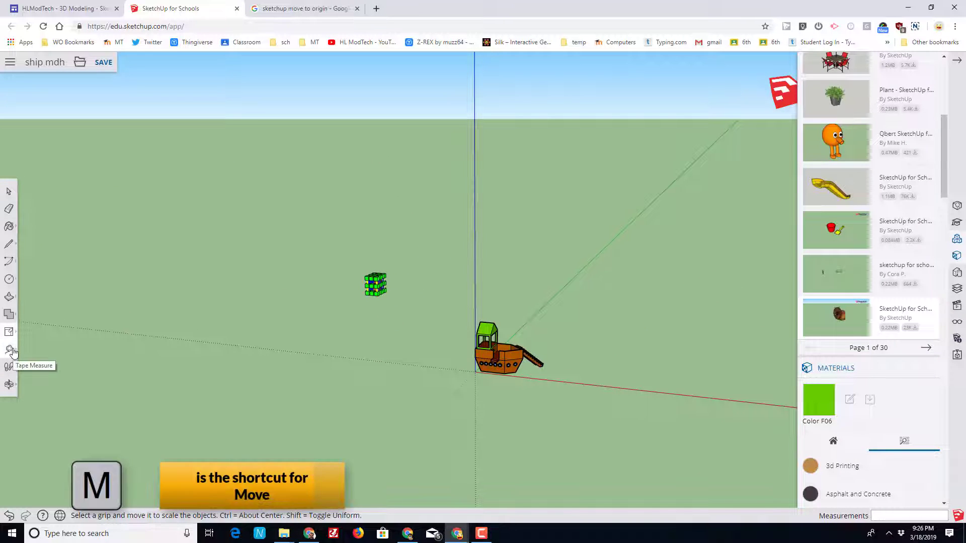
{"action": "scroll", "coordinate": [367, 297], "scroll_direction": "up", "scroll_amount": 2}
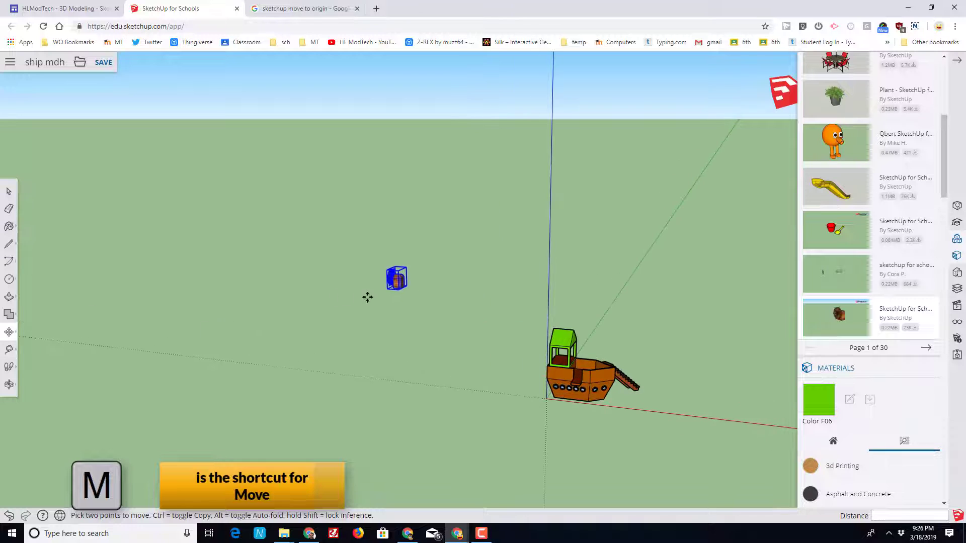
{"action": "left_click", "coordinate": [403, 286]}
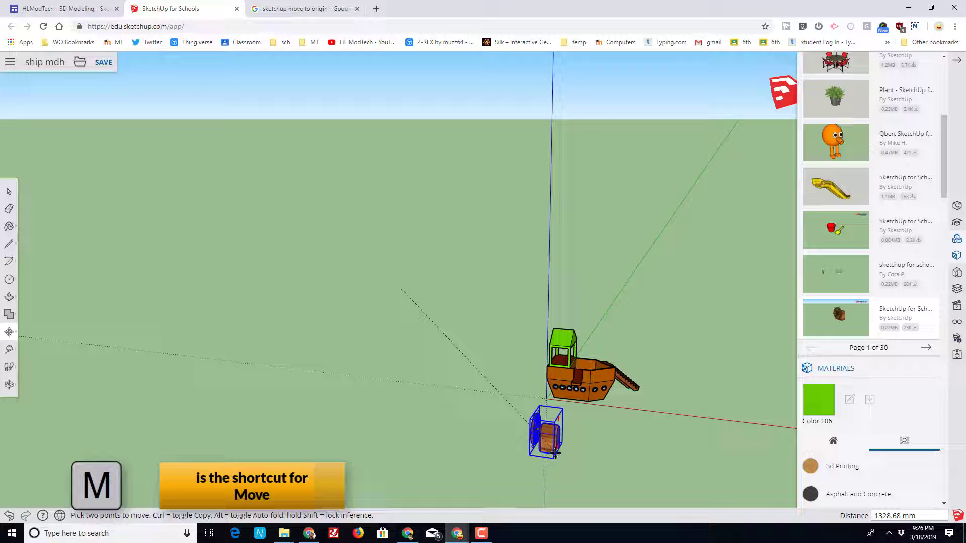
{"action": "type", "text": "["}
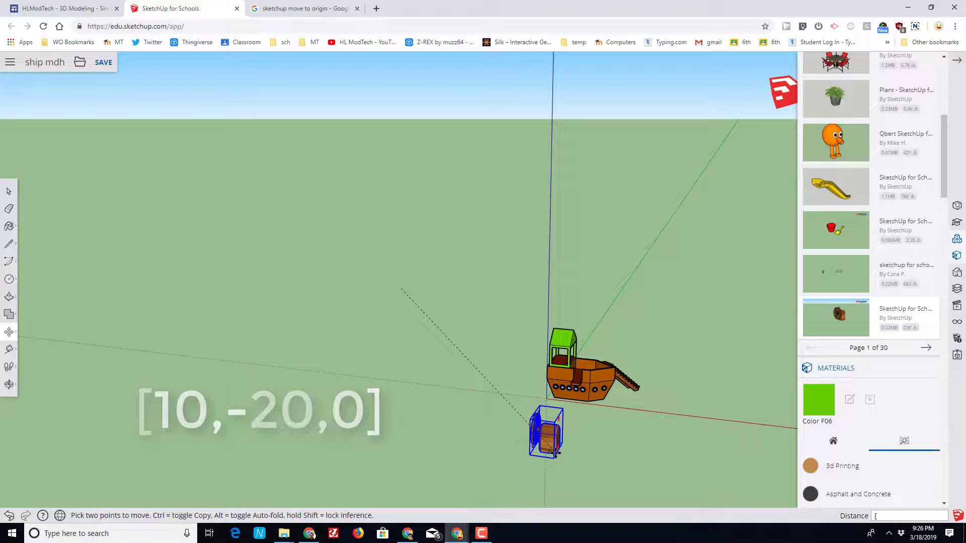
{"action": "type", "text": "10"}
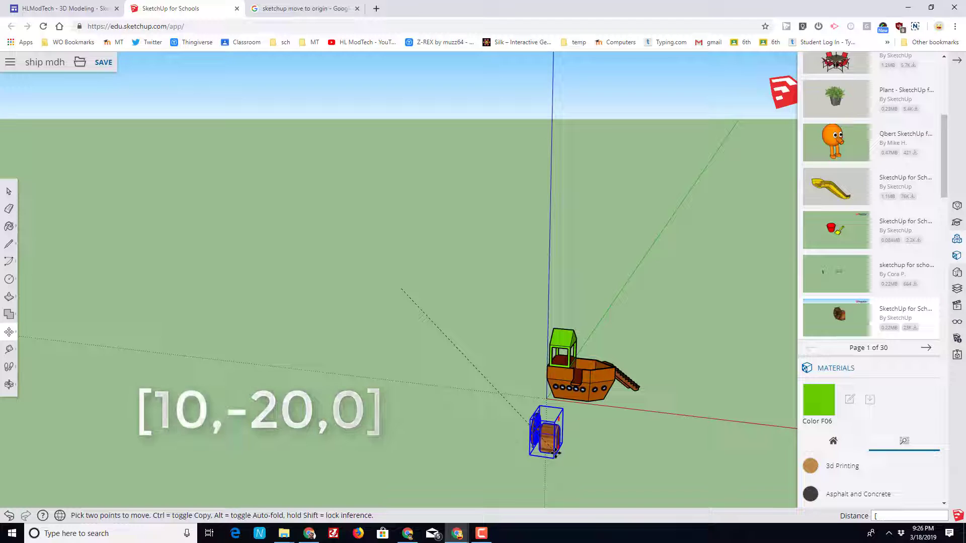
{"action": "type", "text": ","}
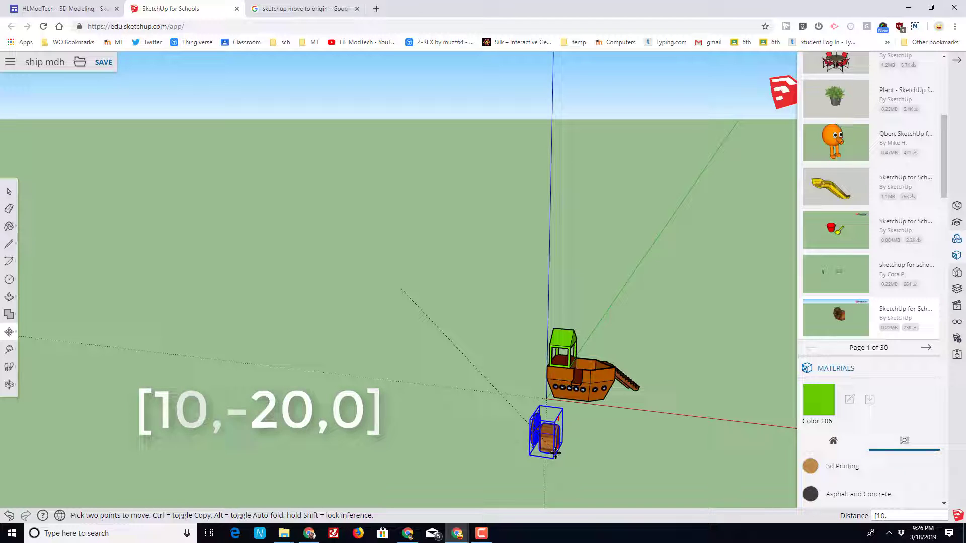
{"action": "type", "text": "-20,"}
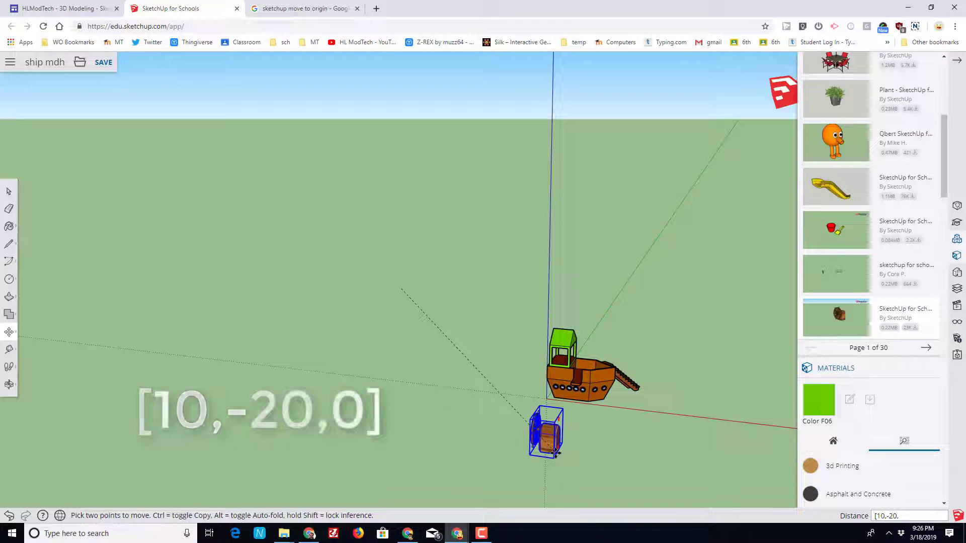
{"action": "type", "text": "0]"}
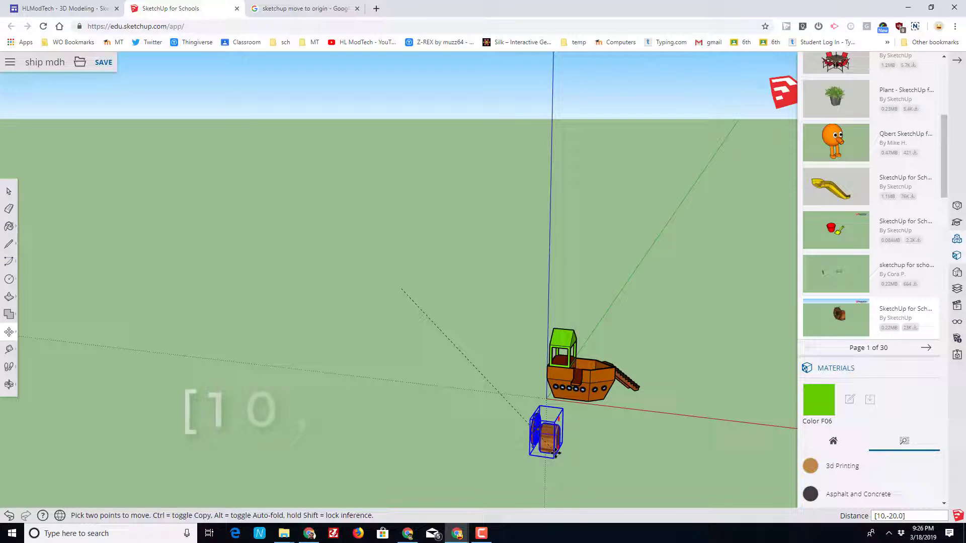
{"action": "key", "text": "Return"}
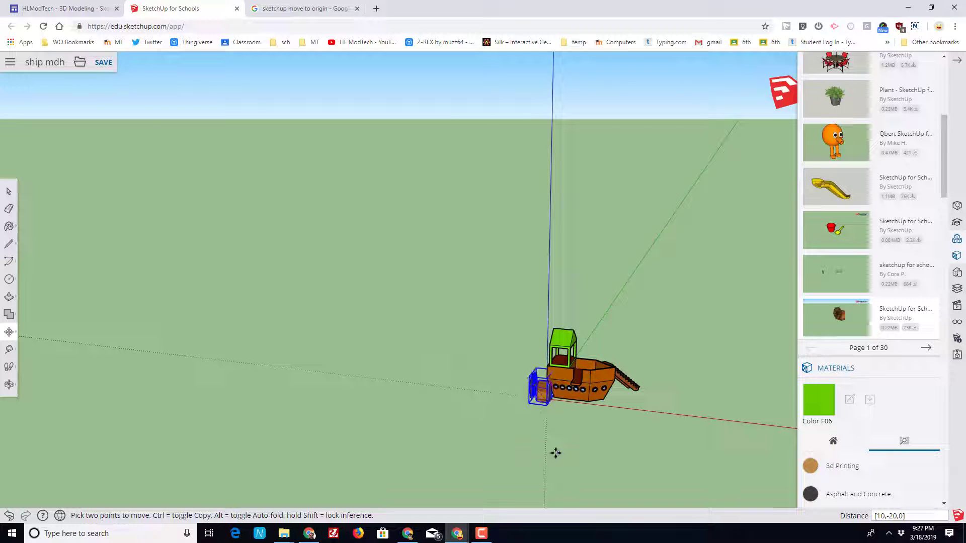
{"action": "scroll", "coordinate": [548, 400], "scroll_direction": "up", "scroll_amount": 6}
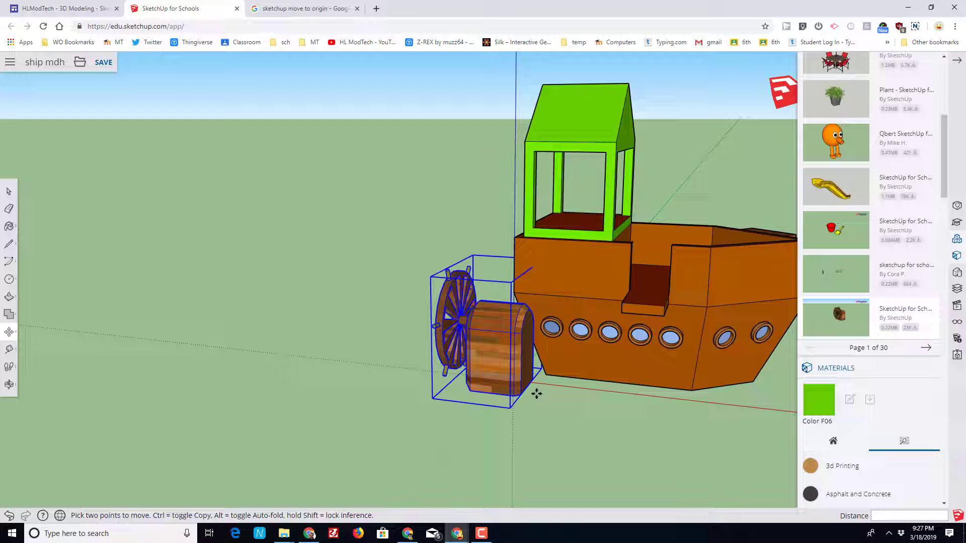
Move the wheel component up onto the ship's front deck.
{"action": "scroll", "coordinate": [530, 394], "scroll_direction": "up", "scroll_amount": 2}
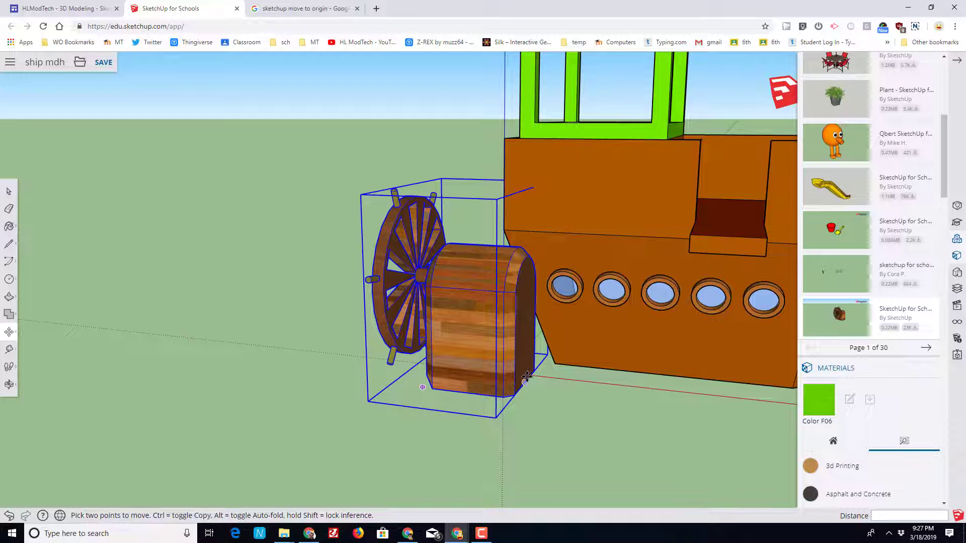
{"action": "left_click", "coordinate": [526, 376]}
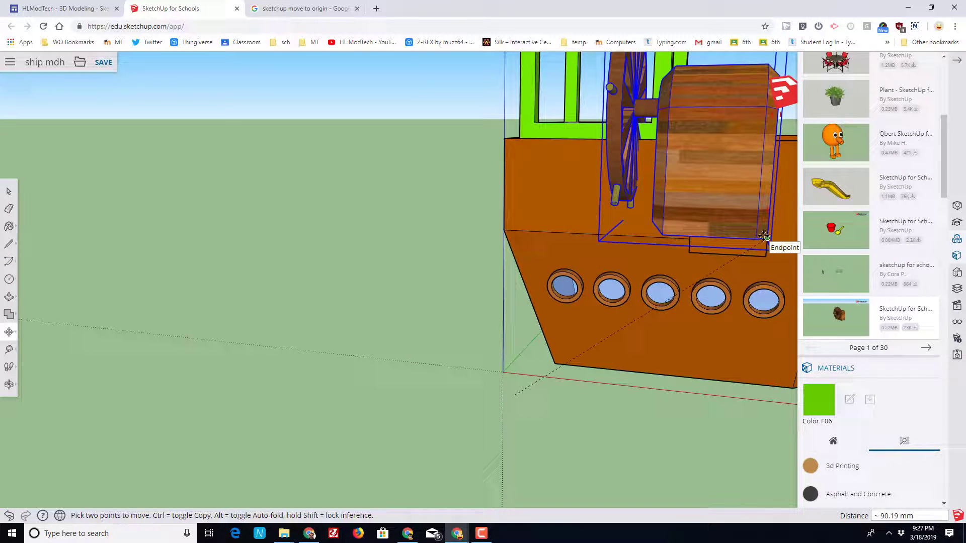
{"action": "middle_click_drag", "start_coordinate": [759, 268], "coordinate": [305, 397]}
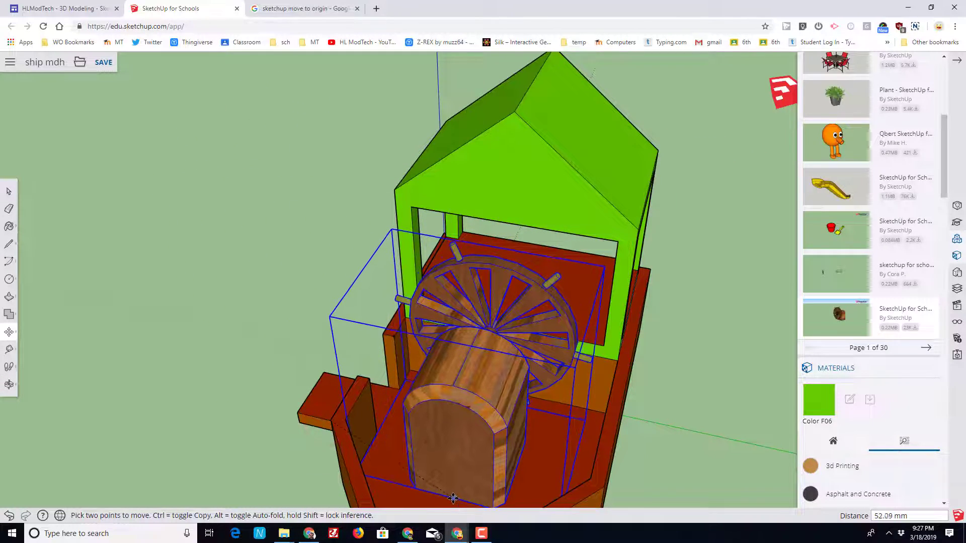
{"action": "left_click", "coordinate": [453, 496]}
{"action": "scroll", "coordinate": [453, 498], "scroll_direction": "down", "scroll_amount": 3}
{"action": "middle_click_drag", "start_coordinate": [556, 510], "coordinate": [587, 396]}
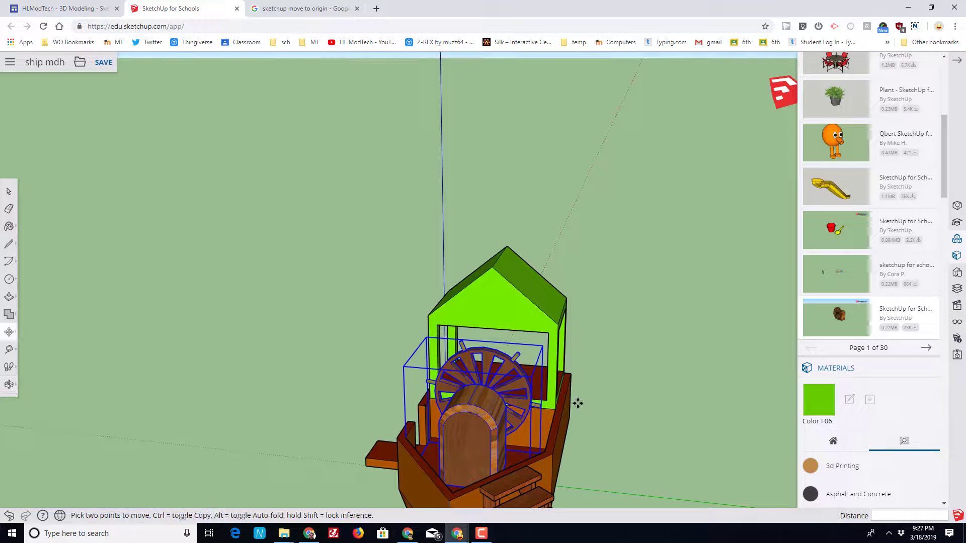
Shrink the wheel to about 0.62 and reposition it at the deck's centre.
{"action": "key", "text": "s"}
{"action": "left_click_drag", "start_coordinate": [542, 346], "coordinate": [480, 383]}
{"action": "scroll", "coordinate": [467, 481], "scroll_direction": "up", "scroll_amount": 4}
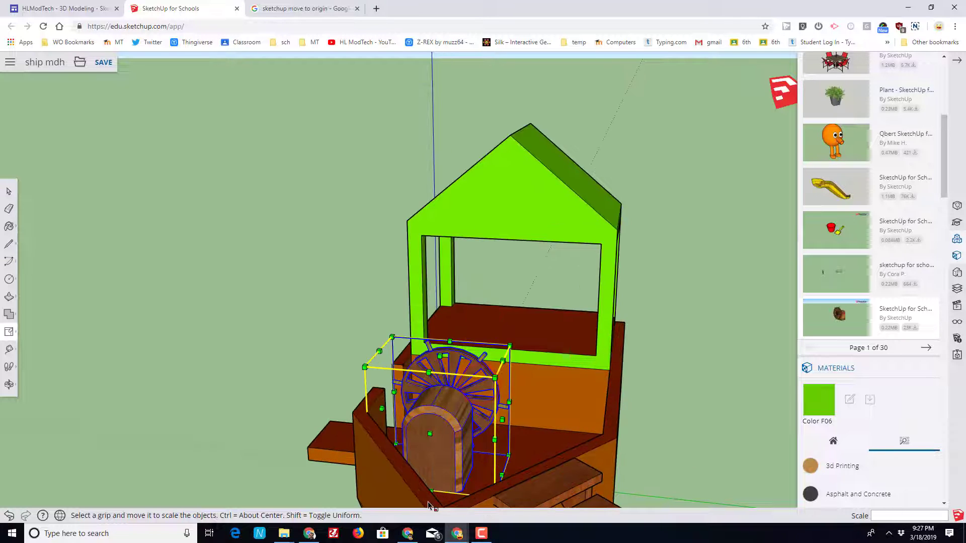
{"action": "key", "text": "m"}
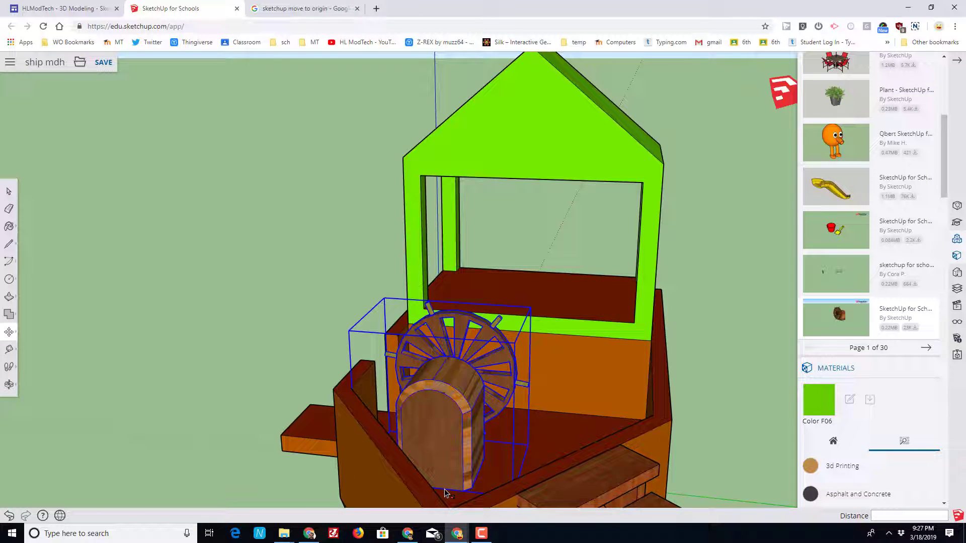
{"action": "left_click", "coordinate": [444, 486]}
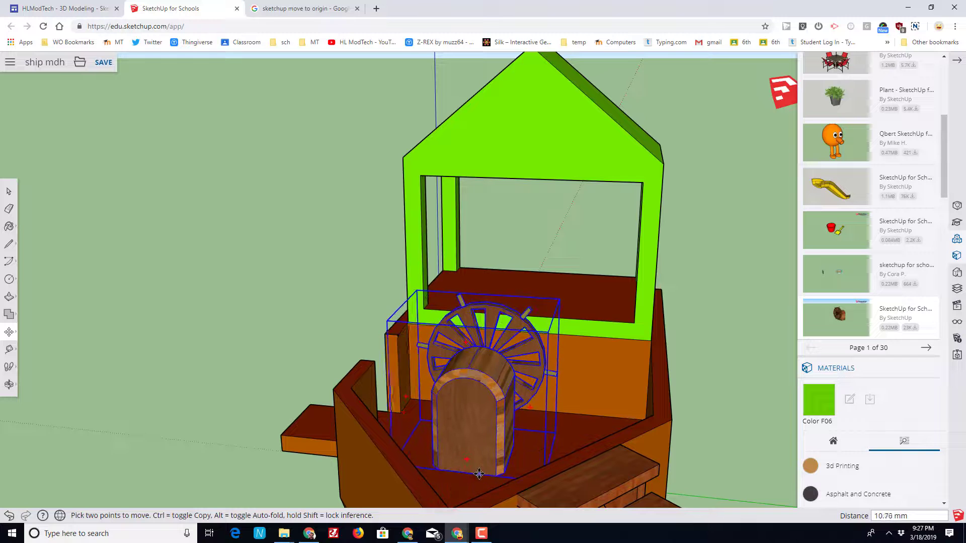
{"action": "left_click", "coordinate": [511, 478]}
{"action": "middle_click_drag", "start_coordinate": [511, 478], "coordinate": [513, 541]}
{"action": "middle_click_drag", "start_coordinate": [519, 475], "coordinate": [518, 476]}
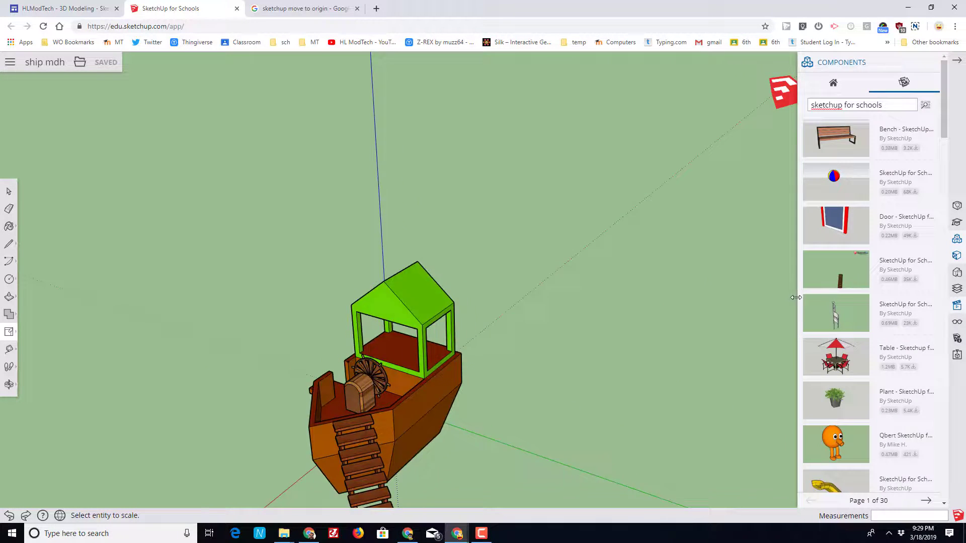
Place the yellow slide component and switch to the Top view.
{"action": "scroll", "coordinate": [847, 455], "scroll_direction": "down", "scroll_amount": 3}
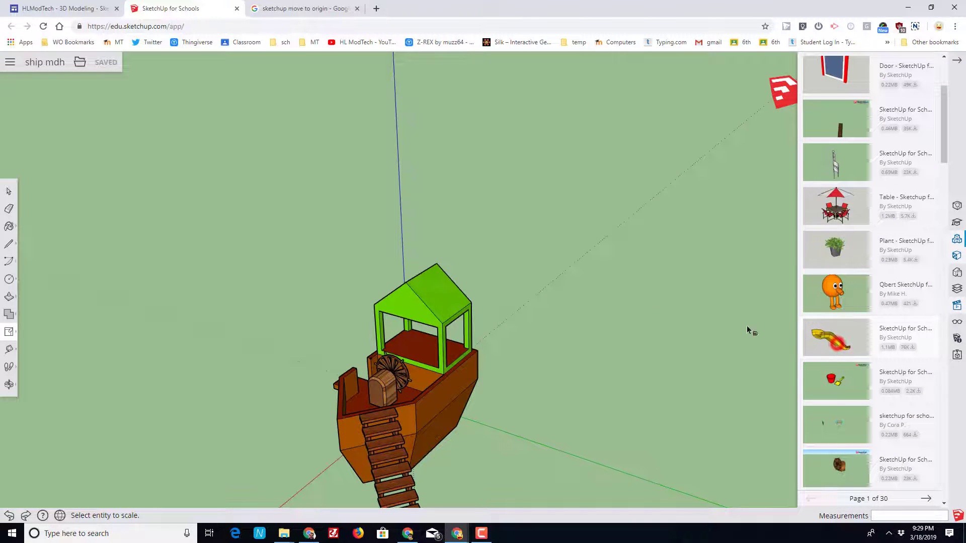
{"action": "left_click", "coordinate": [394, 220]}
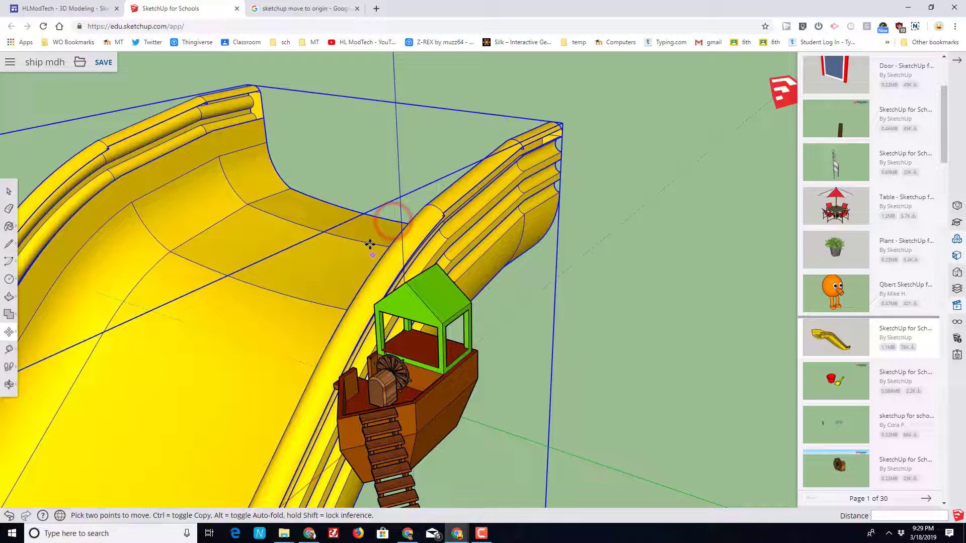
{"action": "left_click", "coordinate": [958, 308]}
{"action": "left_click", "coordinate": [877, 403]}
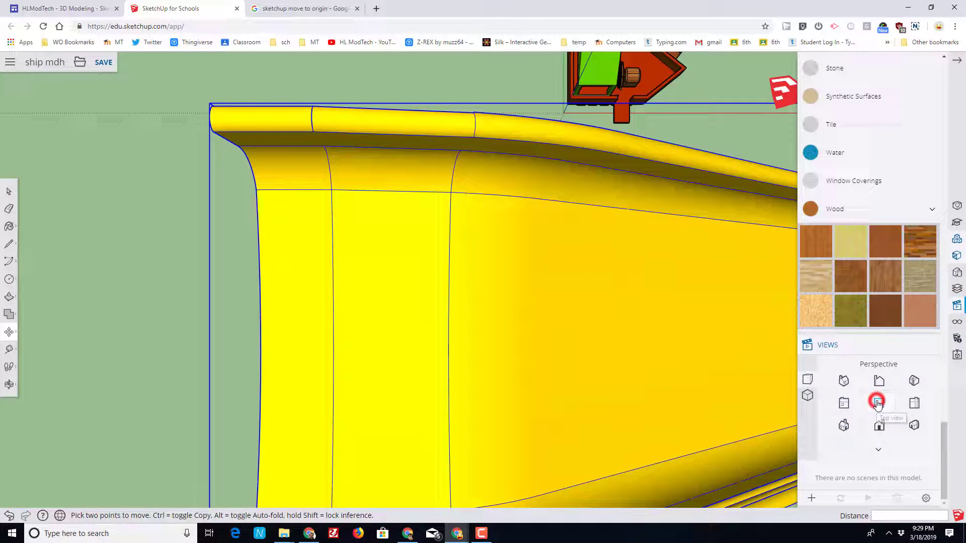
{"action": "scroll", "coordinate": [693, 415], "scroll_direction": "down", "scroll_amount": 5}
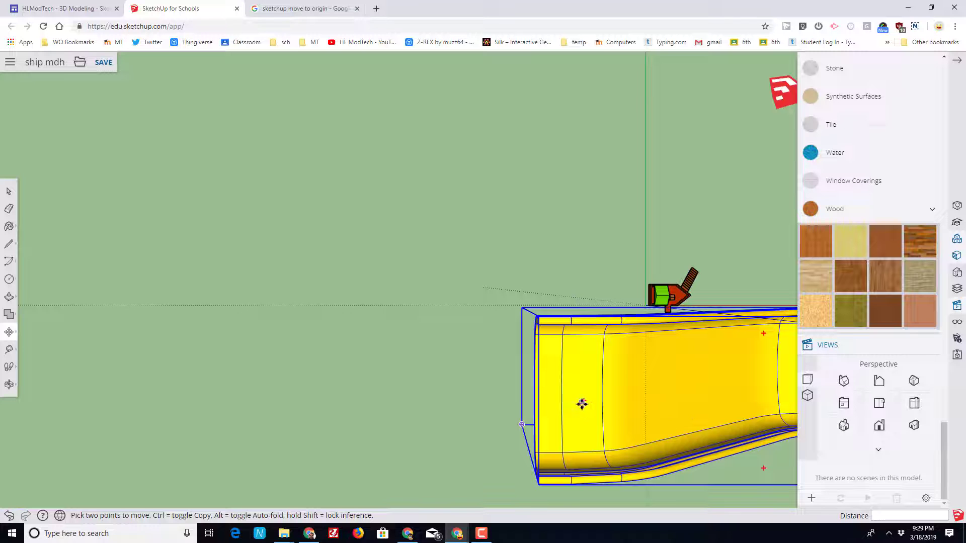
Rotate the slide a quarter turn, 90 degrees.
{"action": "key", "text": "q"}
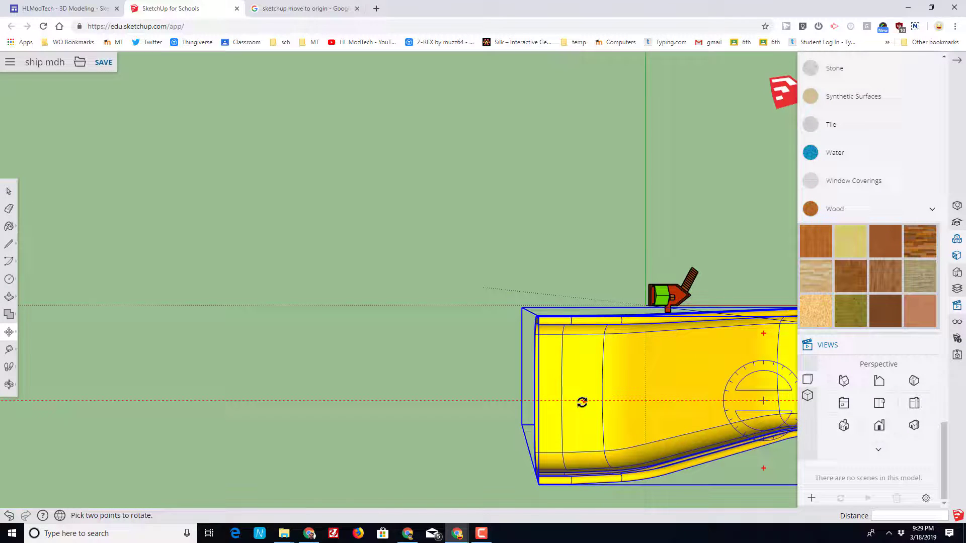
{"action": "left_click", "coordinate": [582, 402]}
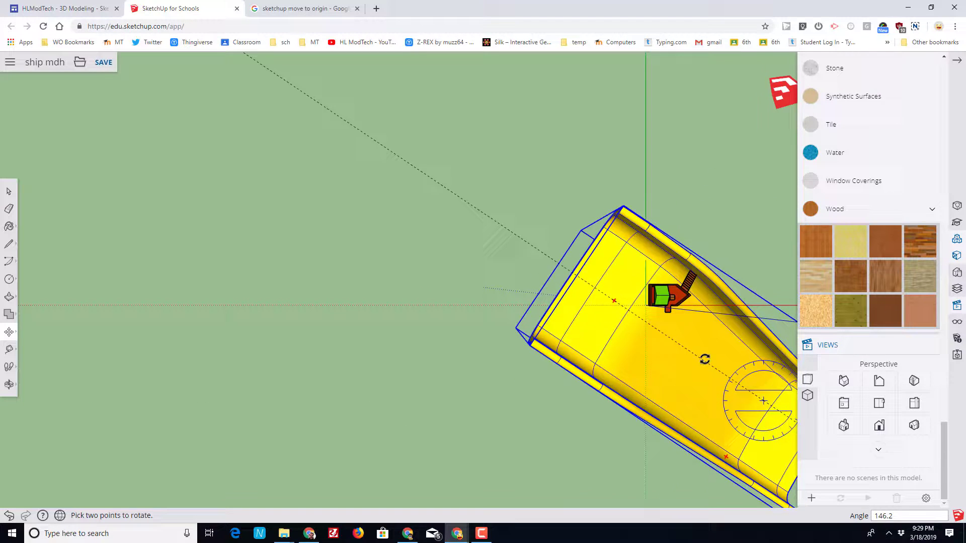
{"action": "left_click", "coordinate": [758, 371]}
{"action": "key", "text": "m"}
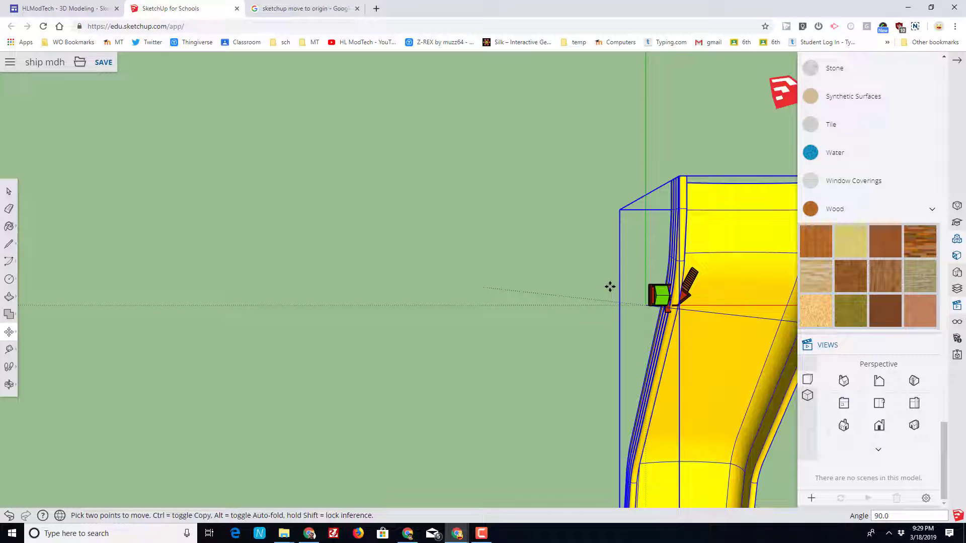
Scale the slide uniformly to 0.05 of its size.
{"action": "key", "text": "s"}
{"action": "left_click", "coordinate": [681, 178]}
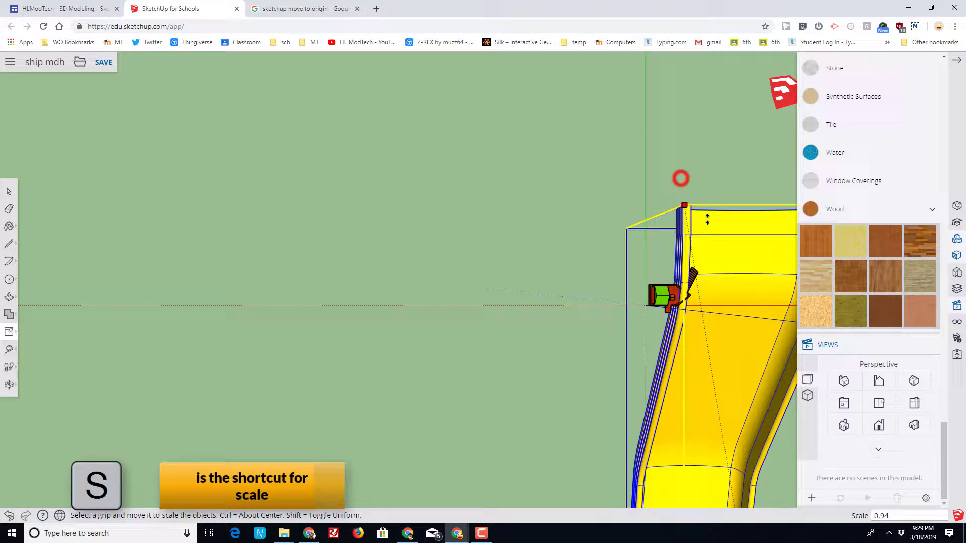
{"action": "type", "text": ".05"}
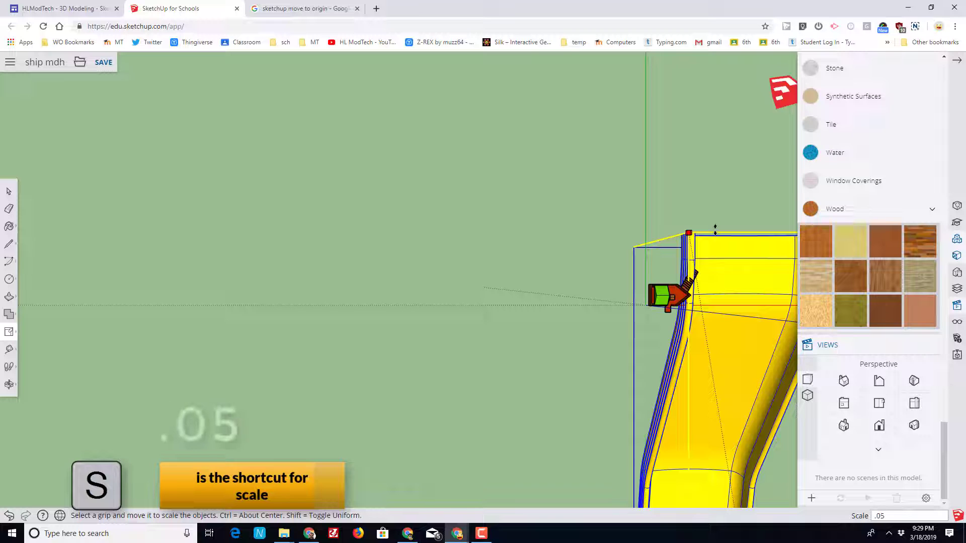
{"action": "key", "text": "Return"}
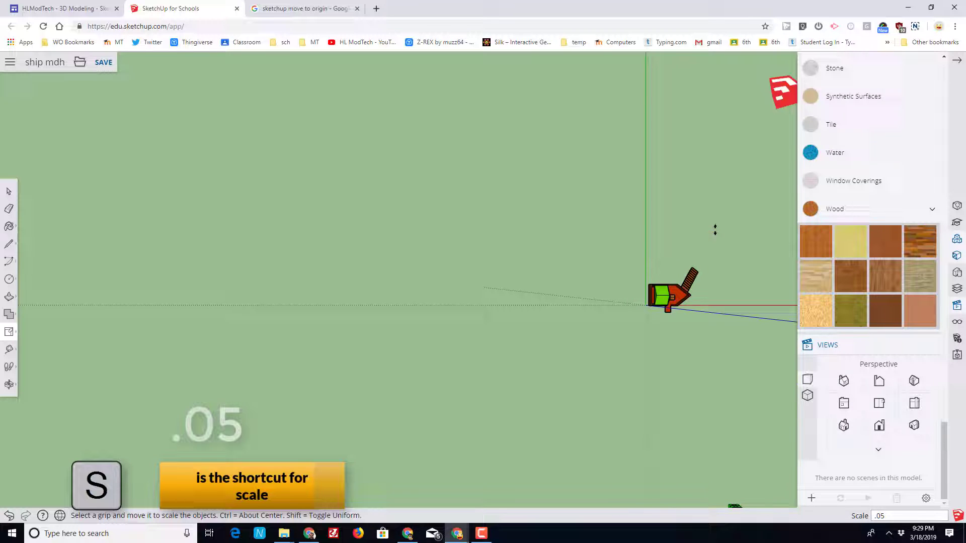
{"action": "middle_click_drag", "start_coordinate": [701, 485], "coordinate": [521, 487]}
Move the shrunken slide by [-20,-20,0] so it rests near the ship's bow.
{"action": "key", "text": "m"}
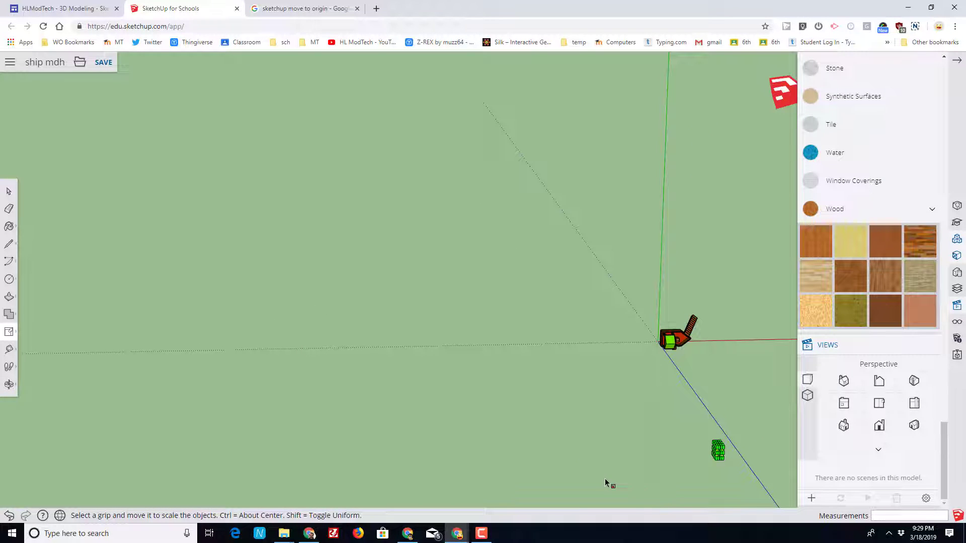
{"action": "scroll", "coordinate": [725, 465], "scroll_direction": "up", "scroll_amount": 5}
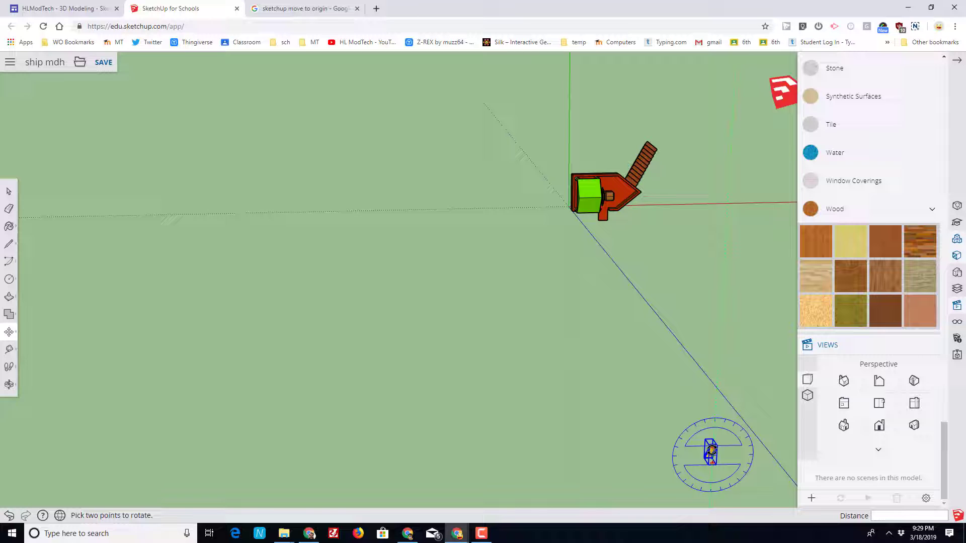
{"action": "mouse_move", "coordinate": [708, 449]}
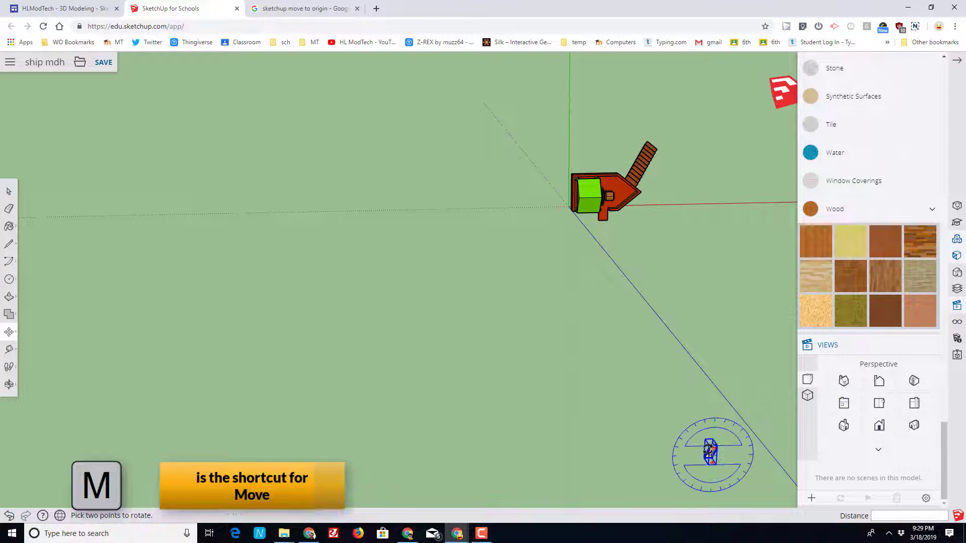
{"action": "scroll", "coordinate": [715, 446], "scroll_direction": "up", "scroll_amount": 4}
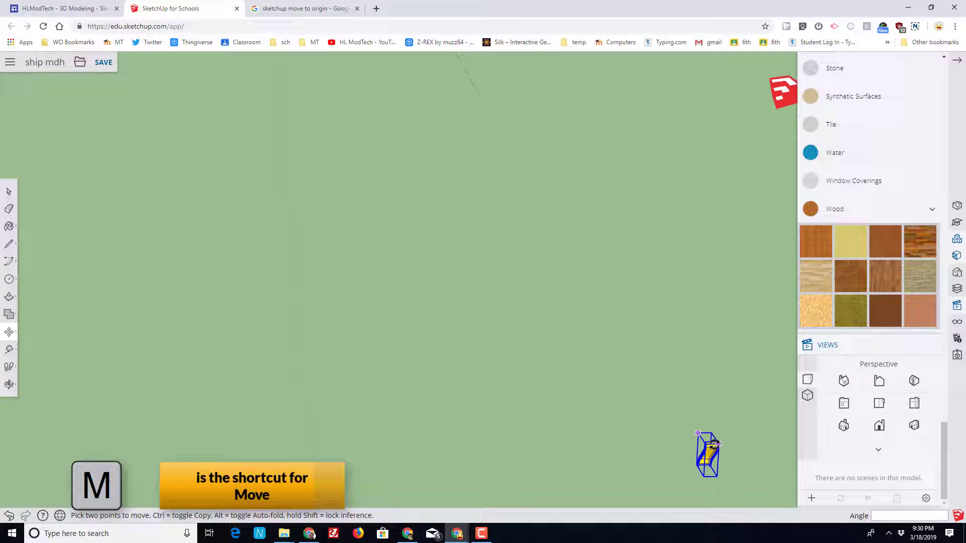
{"action": "left_click", "coordinate": [716, 443]}
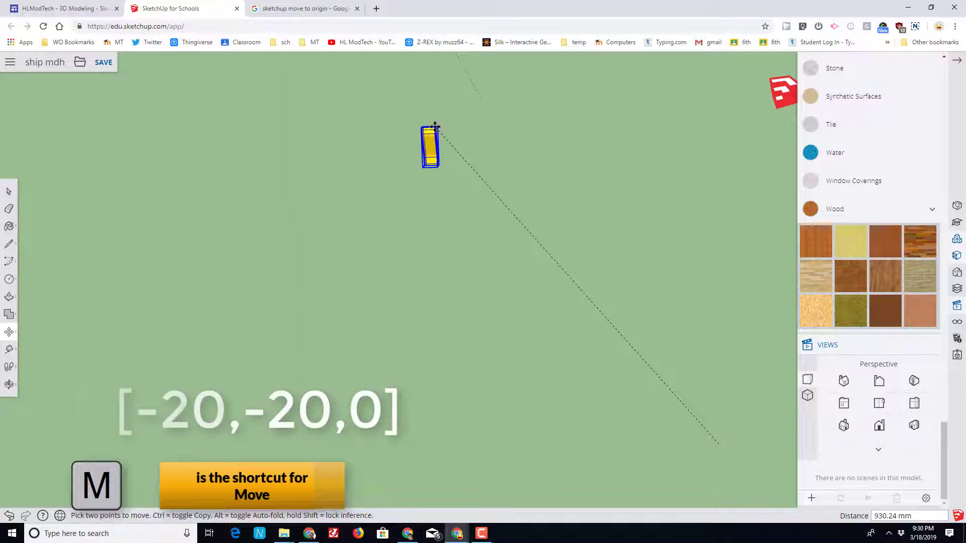
{"action": "type", "text": "[-20,-20"}
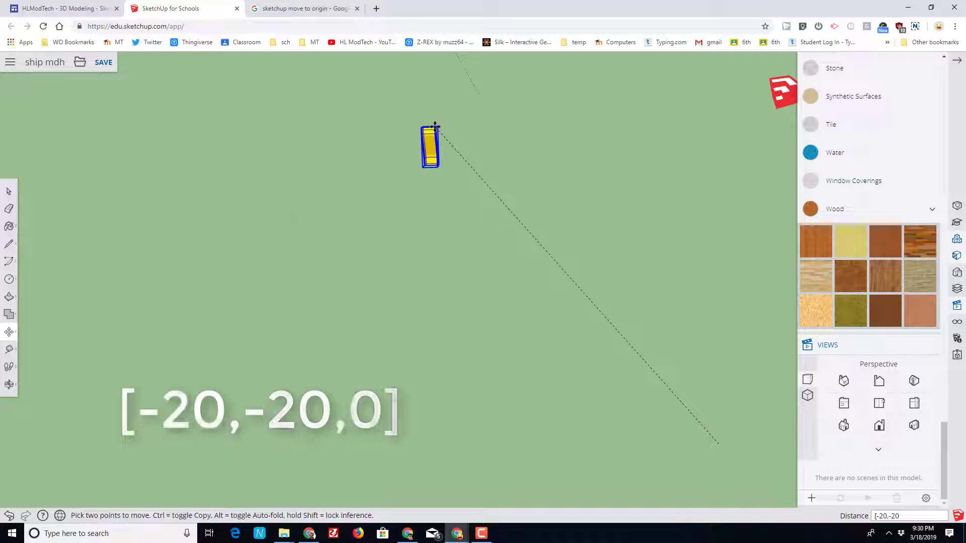
{"action": "type", "text": ",0"}
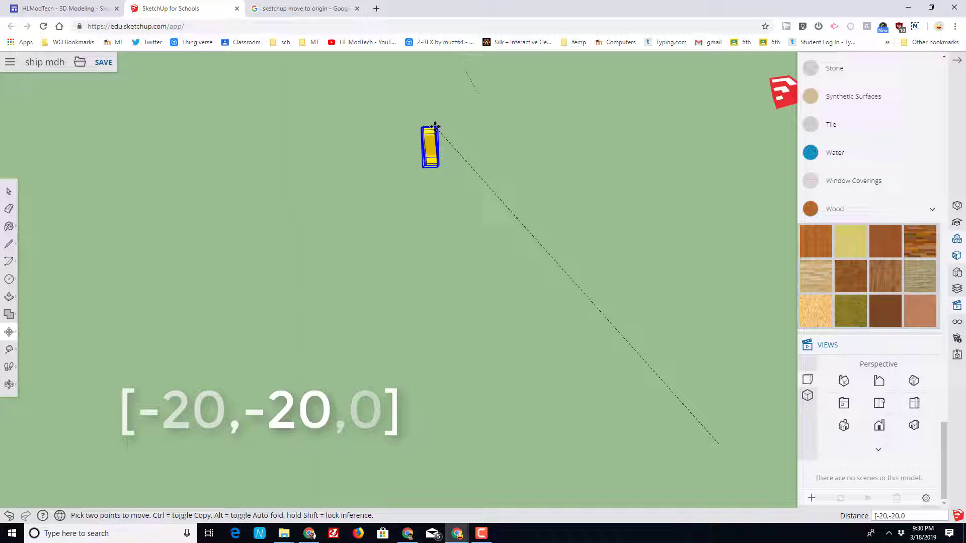
{"action": "type", "text": "]"}
{"action": "key", "text": "Return"}
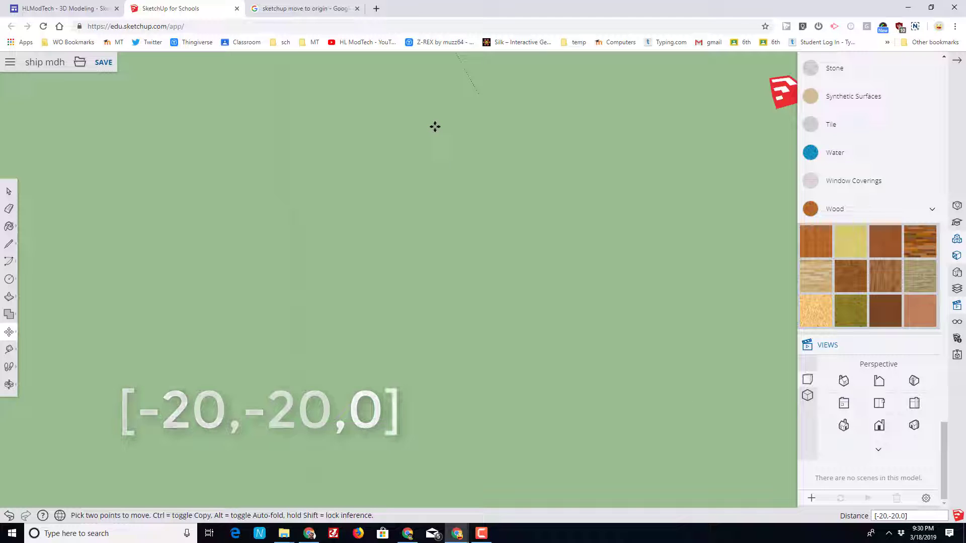
{"action": "left_click", "coordinate": [9, 385]}
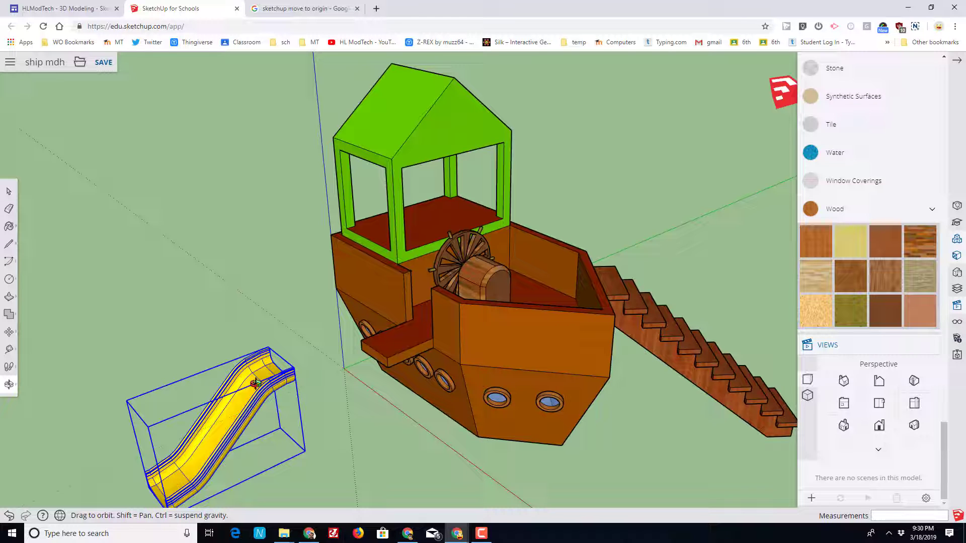
Move the yellow slide so its top sits under the end of the plank.
{"action": "key", "text": "m"}
{"action": "scroll", "coordinate": [306, 369], "scroll_direction": "up", "scroll_amount": 3}
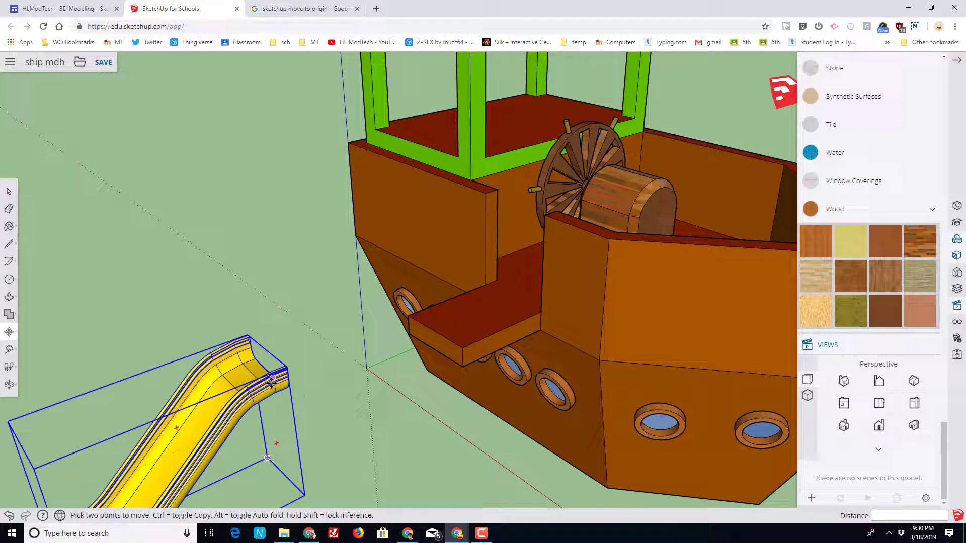
{"action": "middle_click_drag", "start_coordinate": [270, 375], "coordinate": [231, 381]}
{"action": "left_click", "coordinate": [230, 379]}
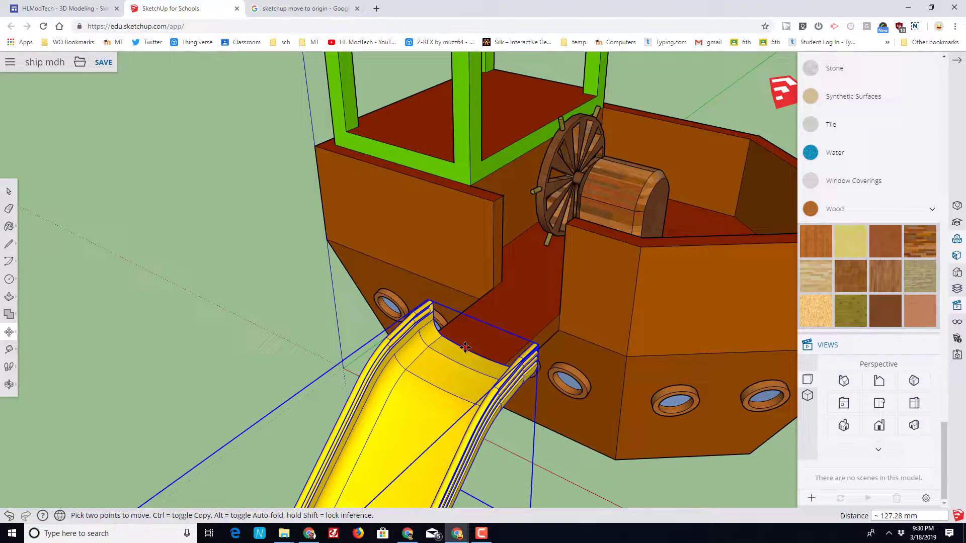
{"action": "middle_click_drag", "start_coordinate": [472, 361], "coordinate": [594, 389]}
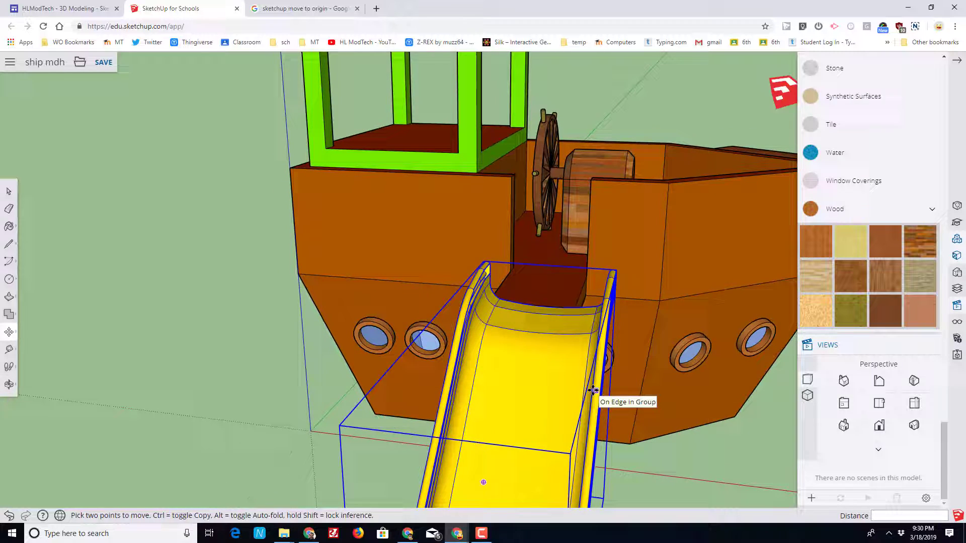
Narrow the slide to a 1.00,0.79 scale and check its fit from several angles.
{"action": "key", "text": "s"}
{"action": "left_click_drag", "start_coordinate": [613, 397], "coordinate": [588, 385]}
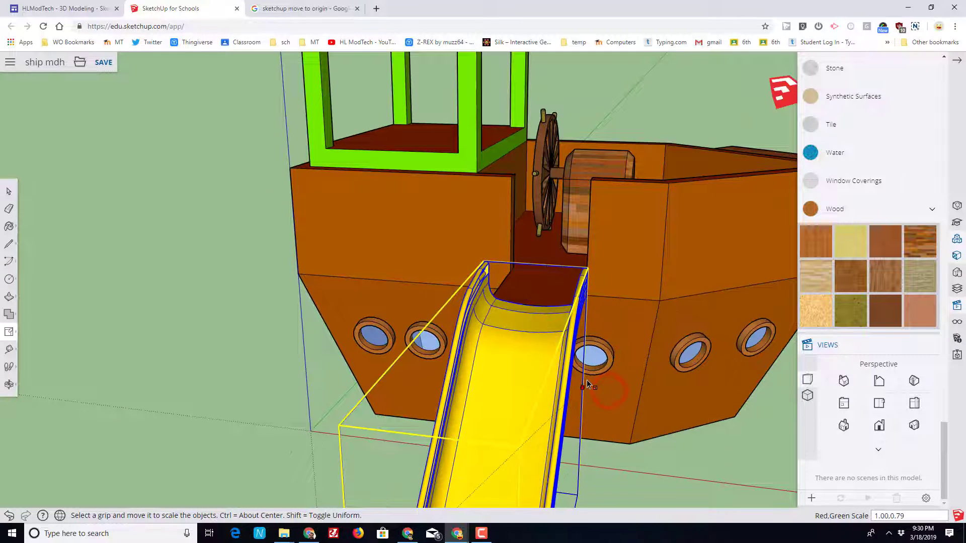
{"action": "middle_click_drag", "start_coordinate": [433, 380], "coordinate": [476, 379]}
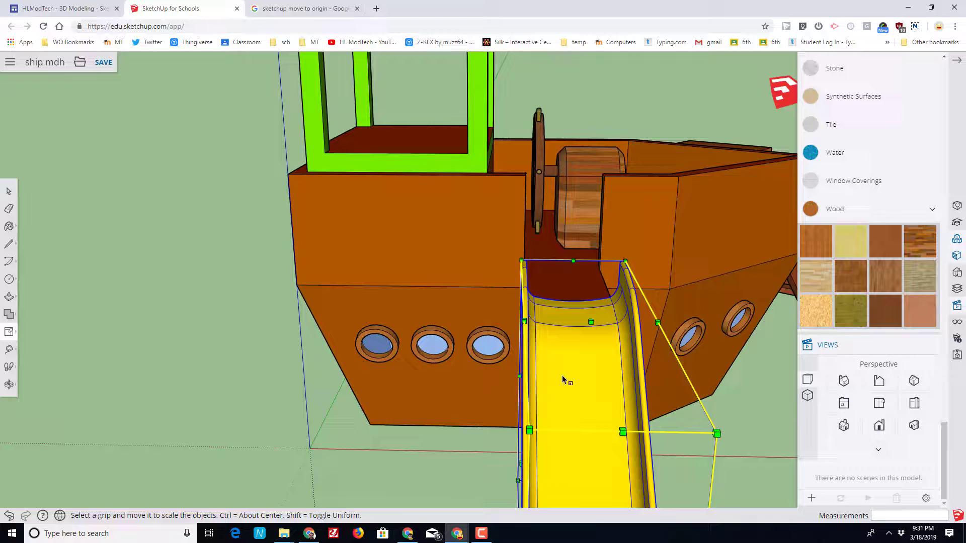
{"action": "middle_click_drag", "start_coordinate": [565, 379], "coordinate": [452, 406]}
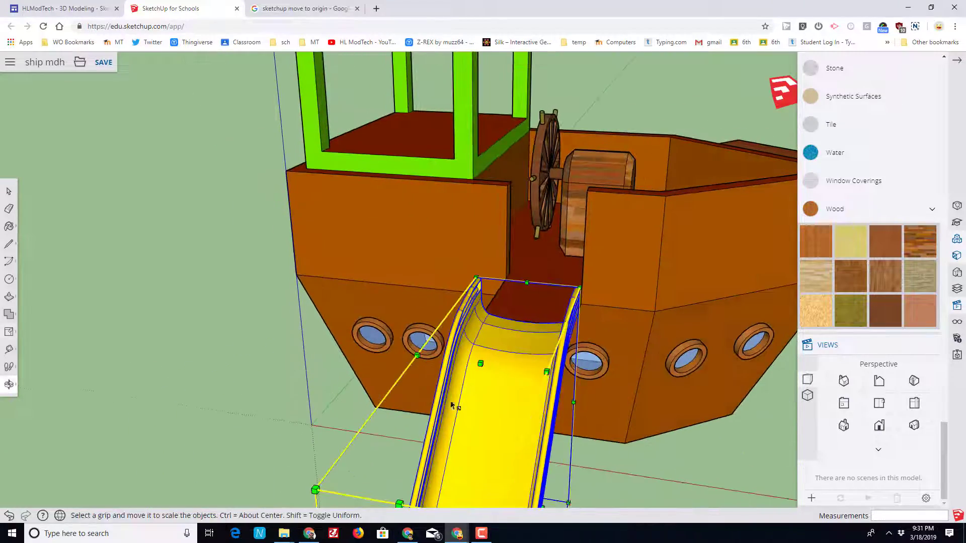
{"action": "middle_click_drag", "start_coordinate": [537, 341], "coordinate": [402, 385]}
{"action": "middle_click_drag", "start_coordinate": [728, 377], "coordinate": [518, 437]}
{"action": "scroll", "coordinate": [497, 309], "scroll_direction": "up", "scroll_amount": 3}
{"action": "scroll", "coordinate": [497, 309], "scroll_direction": "down", "scroll_amount": 3}
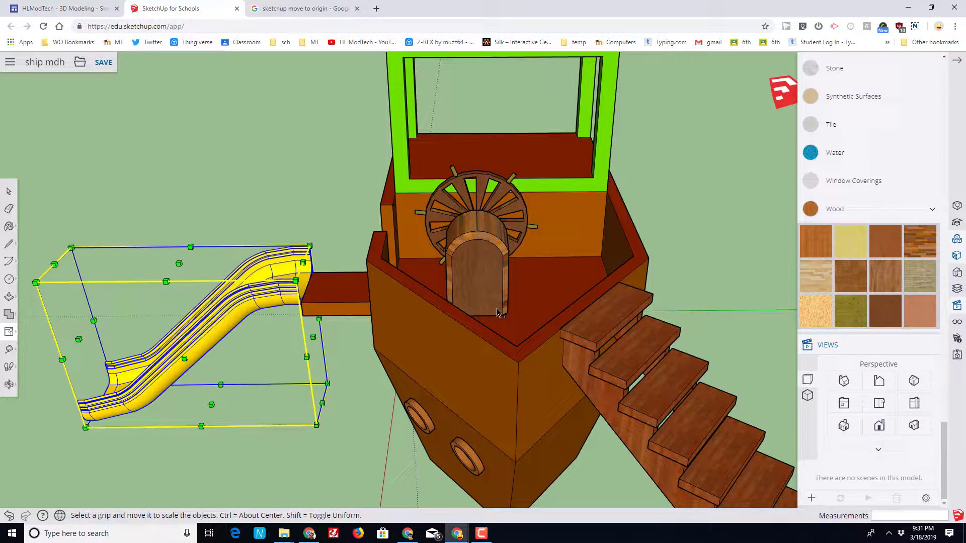
Insert the SketchUp flag component from the search results into the model.
{"action": "left_click", "coordinate": [956, 238]}
{"action": "left_click", "coordinate": [850, 320]}
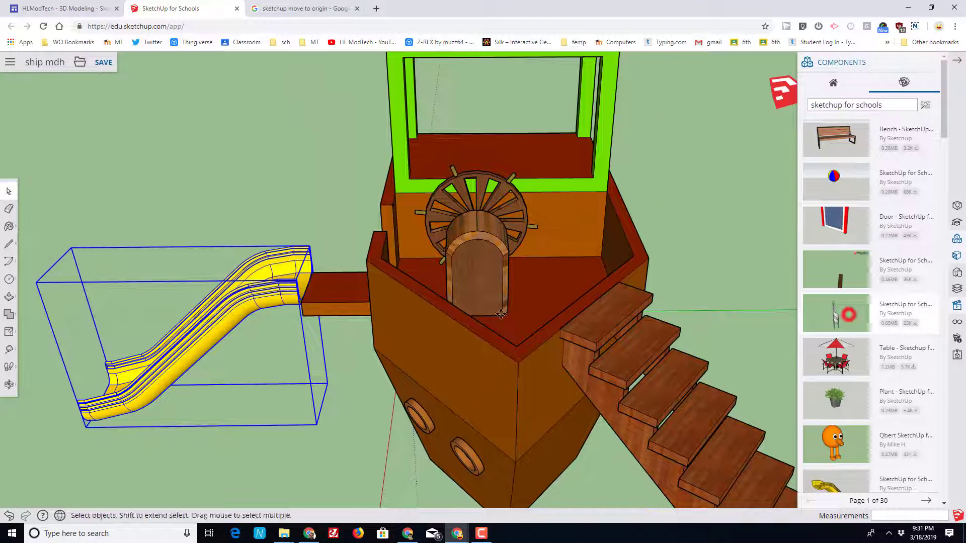
{"action": "scroll", "coordinate": [368, 311], "scroll_direction": "down", "scroll_amount": 2}
{"action": "scroll", "coordinate": [368, 310], "scroll_direction": "down", "scroll_amount": 5}
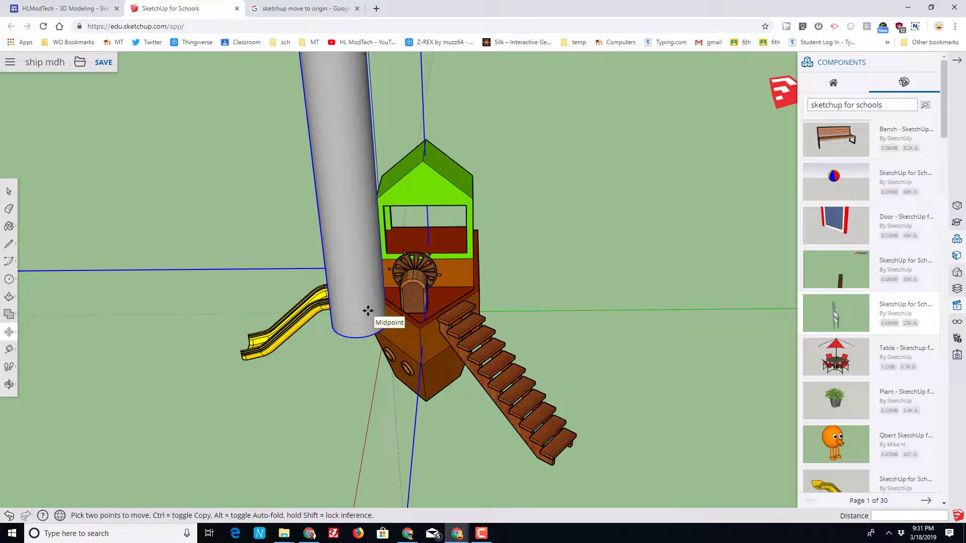
{"action": "left_click", "coordinate": [371, 315]}
Scale the flag uniformly down to 0.05 of its size.
{"action": "key", "text": "s"}
{"action": "scroll", "coordinate": [373, 316], "scroll_direction": "down", "scroll_amount": 1}
{"action": "scroll", "coordinate": [371, 315], "scroll_direction": "down", "scroll_amount": 2}
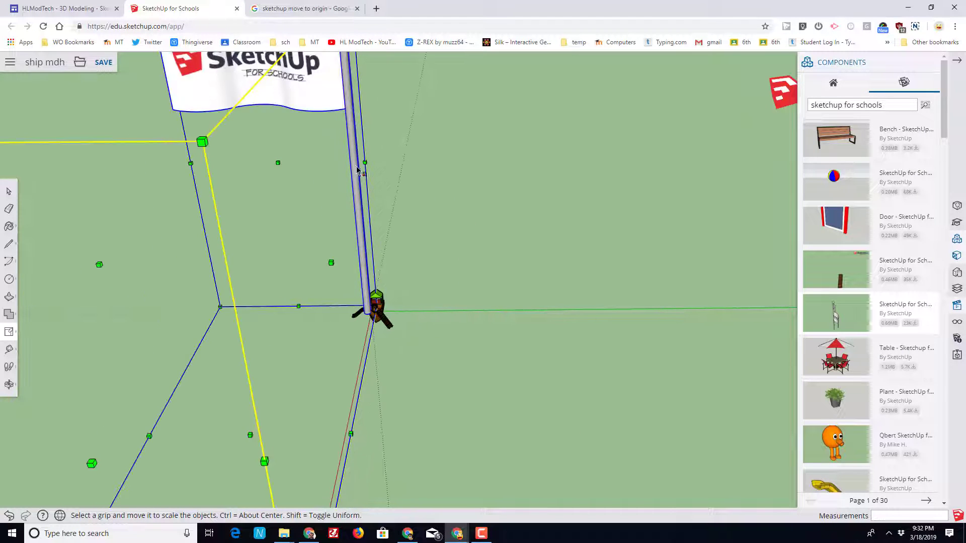
{"action": "left_click_drag", "start_coordinate": [229, 162], "coordinate": [254, 221]}
{"action": "type", "text": ".05"}
{"action": "key", "text": "Return"}
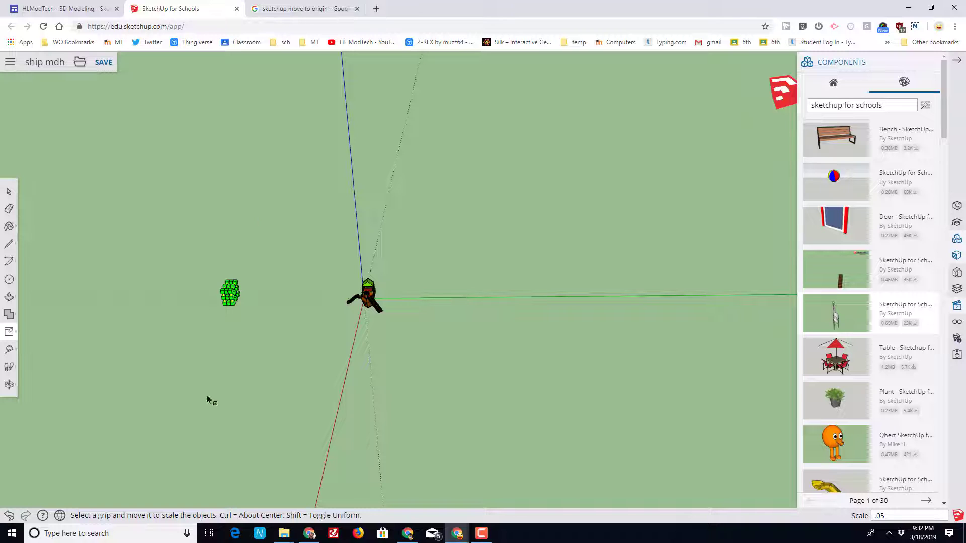
Move the flag from its corner by [10,10,80].
{"action": "key", "text": "m"}
{"action": "scroll", "coordinate": [227, 294], "scroll_direction": "up", "scroll_amount": 5}
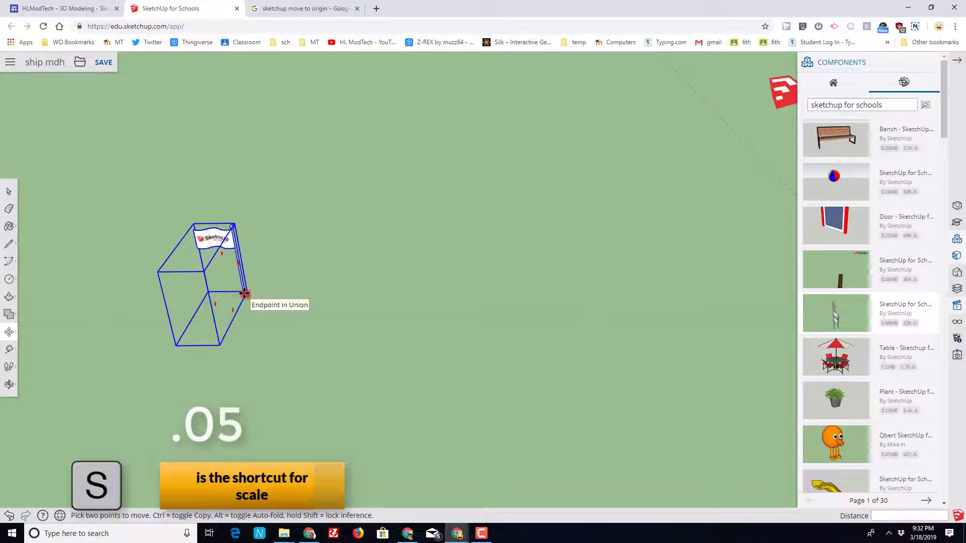
{"action": "left_click", "coordinate": [245, 294]}
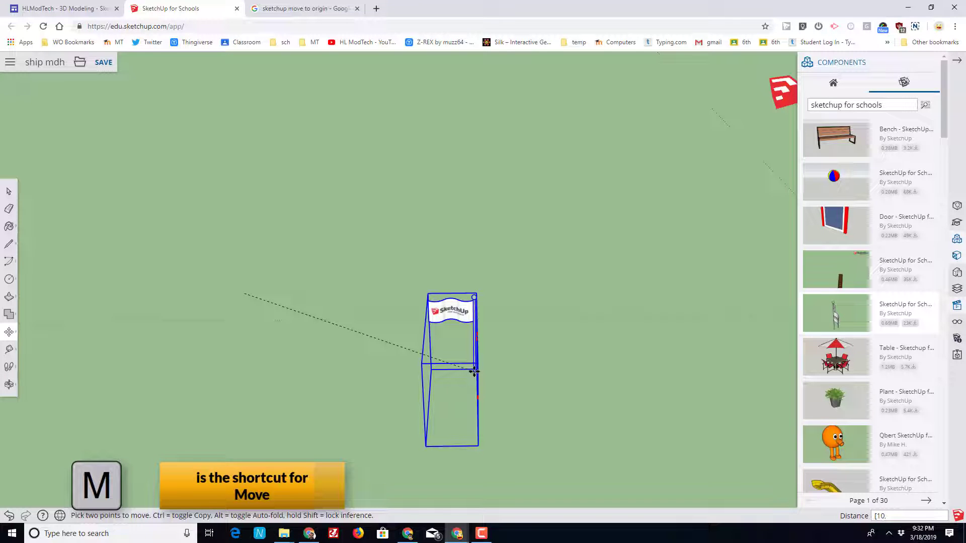
{"action": "type", "text": ",80"}
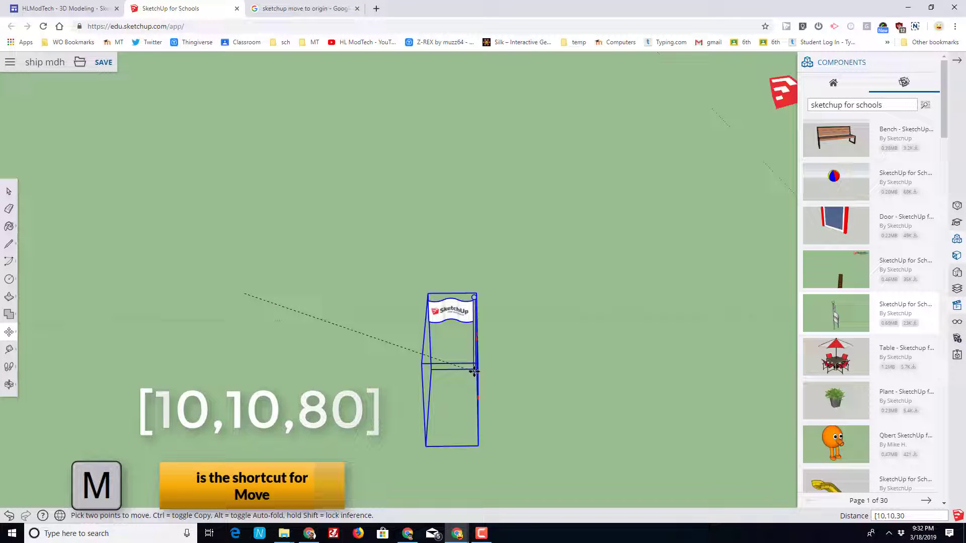
{"action": "key", "text": "BackSpace"}
{"action": "key", "text": "BackSpace"}
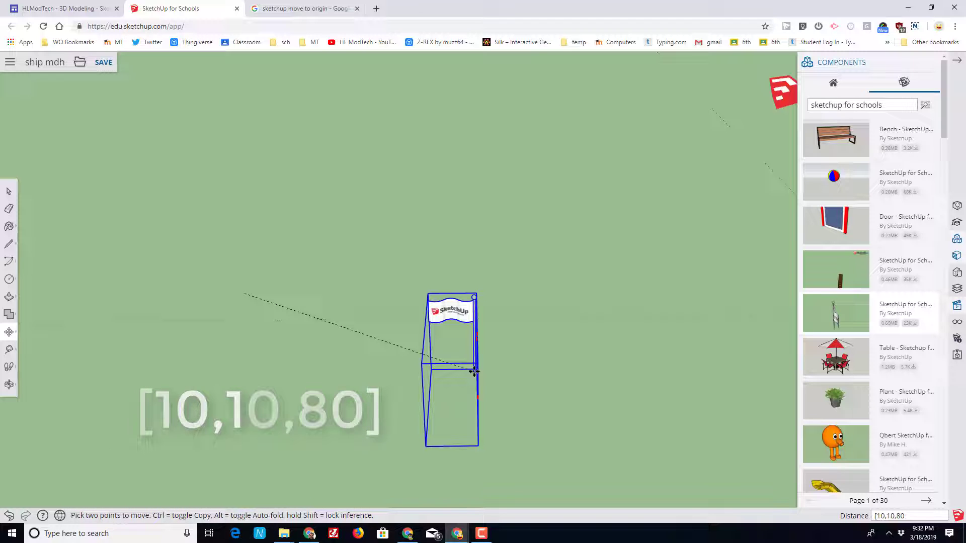
{"action": "type", "text": "]"}
{"action": "key", "text": "Return"}
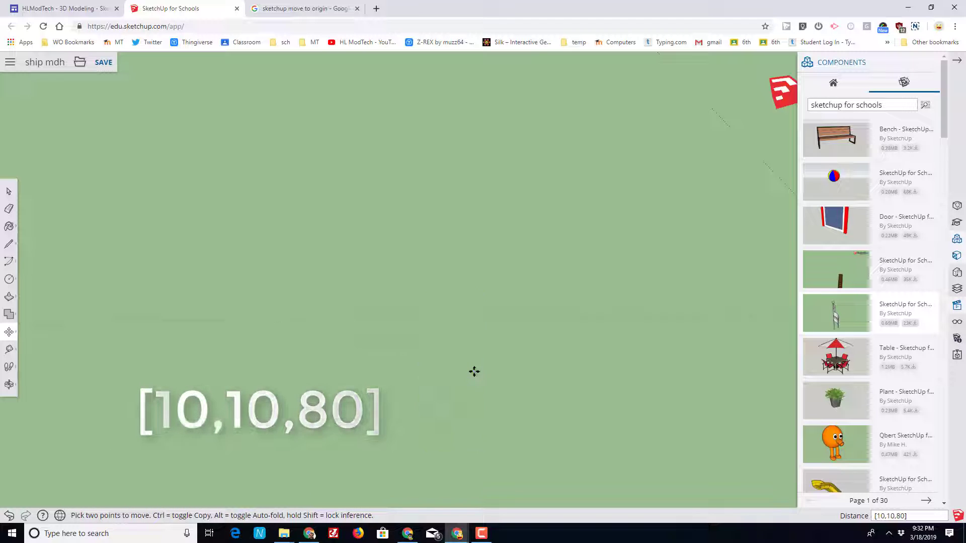
Zoom extents to fit the whole ship and orbit around it.
{"action": "left_click", "coordinate": [9, 384]}
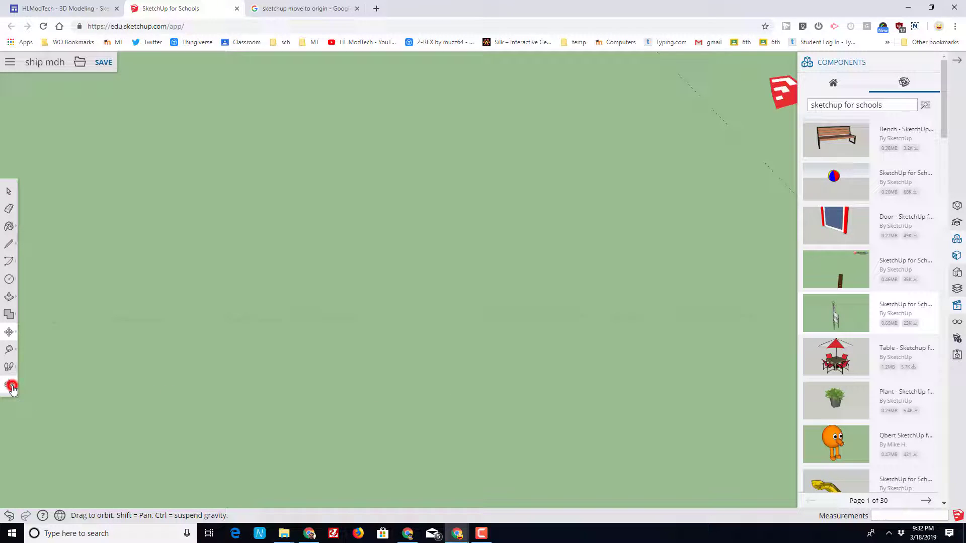
{"action": "left_click", "coordinate": [32, 424]}
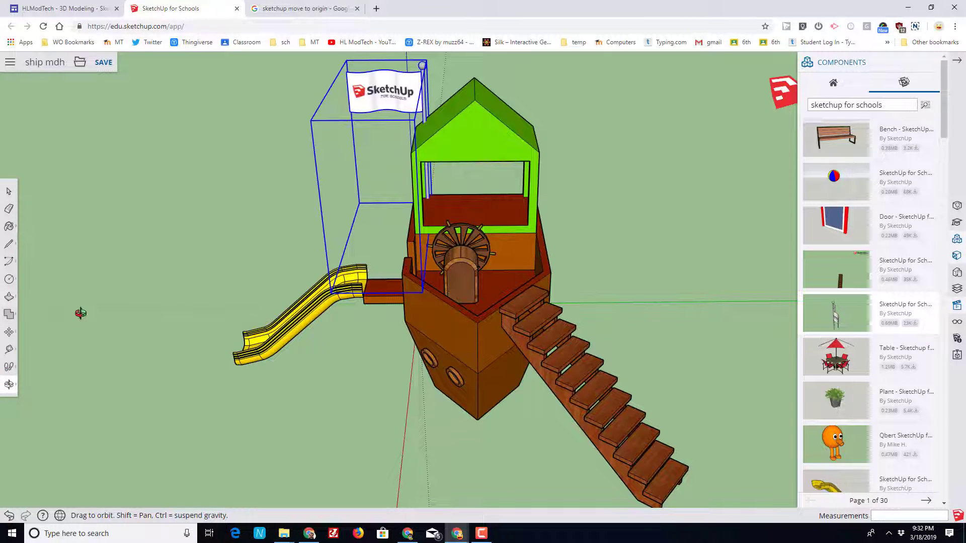
{"action": "left_click_drag", "start_coordinate": [80, 313], "coordinate": [410, 290]}
{"action": "scroll", "coordinate": [410, 291], "scroll_direction": "up", "scroll_amount": 4}
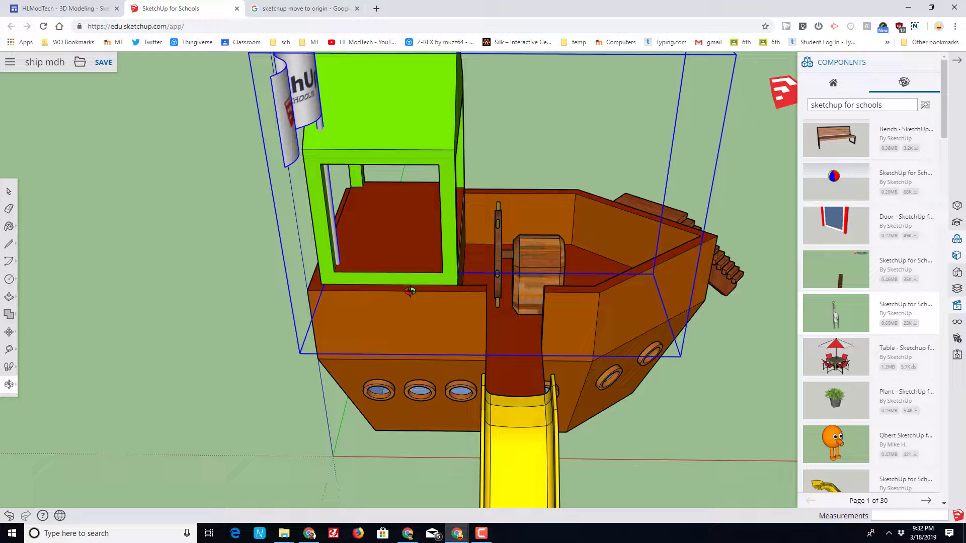
{"action": "scroll", "coordinate": [410, 291], "scroll_direction": "up", "scroll_amount": 1}
Move the flagpole so its base snaps to the bow's front corner endpoint.
{"action": "key", "text": "m"}
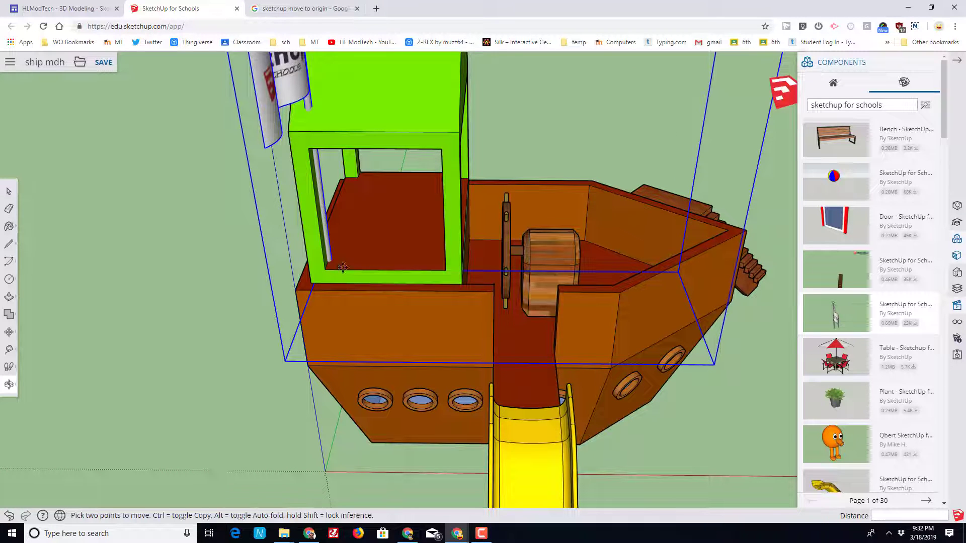
{"action": "left_click_drag", "start_coordinate": [332, 257], "coordinate": [736, 218]}
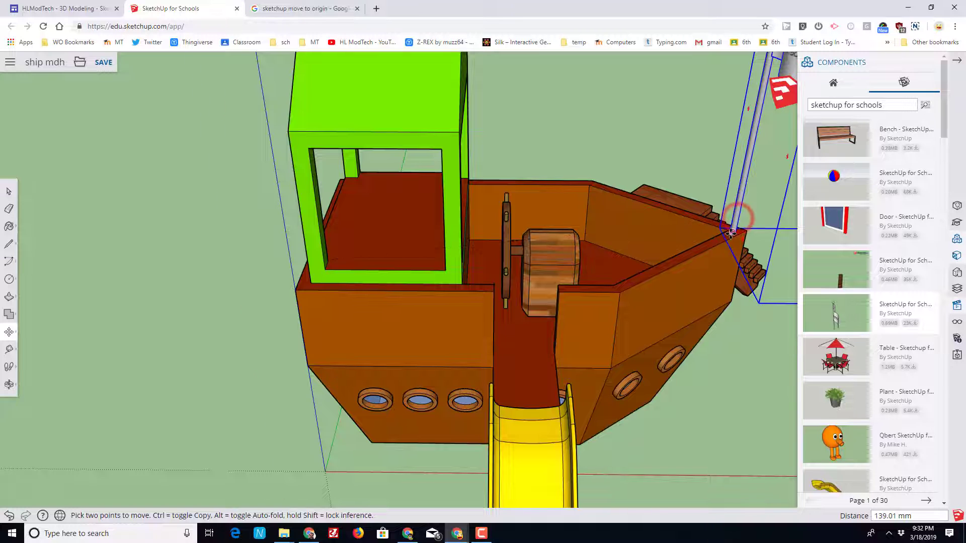
{"action": "scroll", "coordinate": [730, 232], "scroll_direction": "up", "scroll_amount": 4}
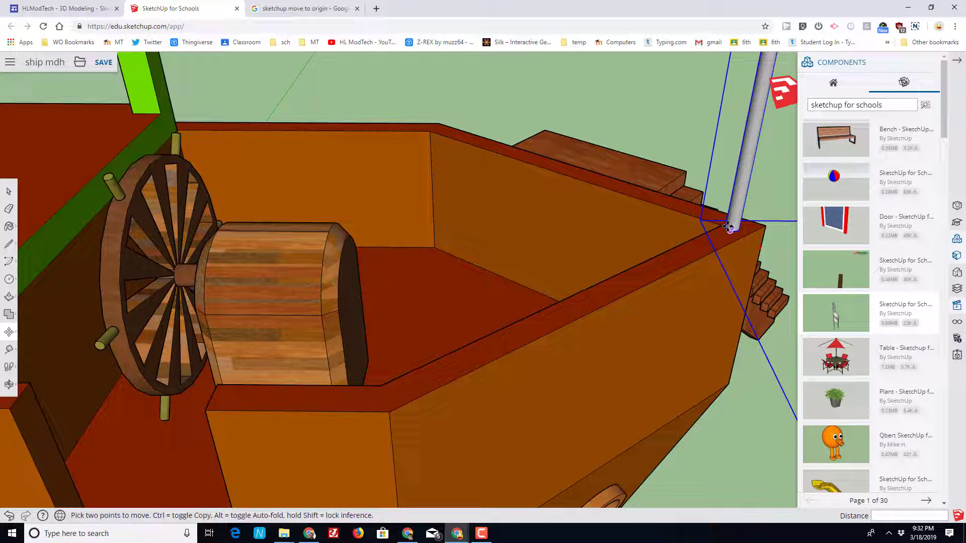
{"action": "left_click_drag", "start_coordinate": [726, 225], "coordinate": [738, 223]}
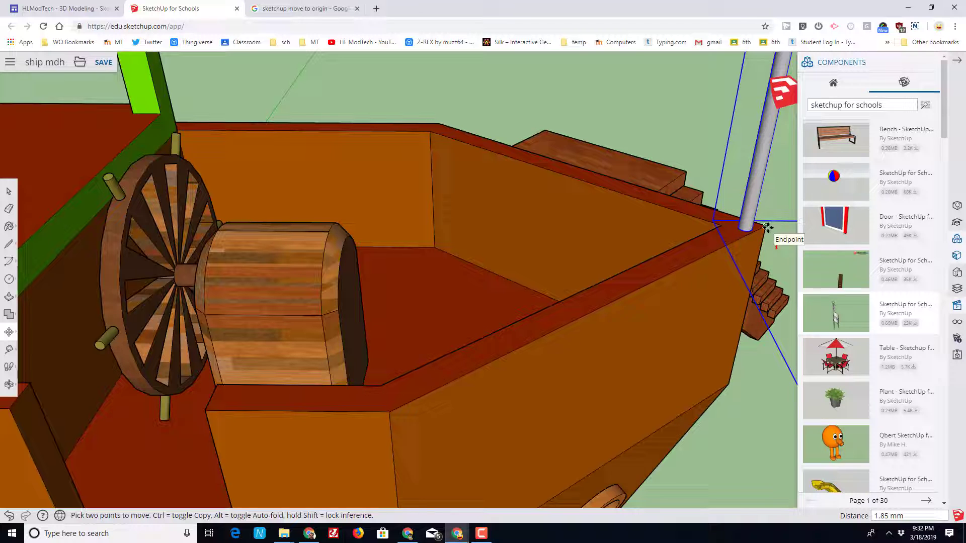
{"action": "left_click", "coordinate": [766, 224]}
{"action": "middle_click_drag", "start_coordinate": [766, 224], "coordinate": [387, 301]}
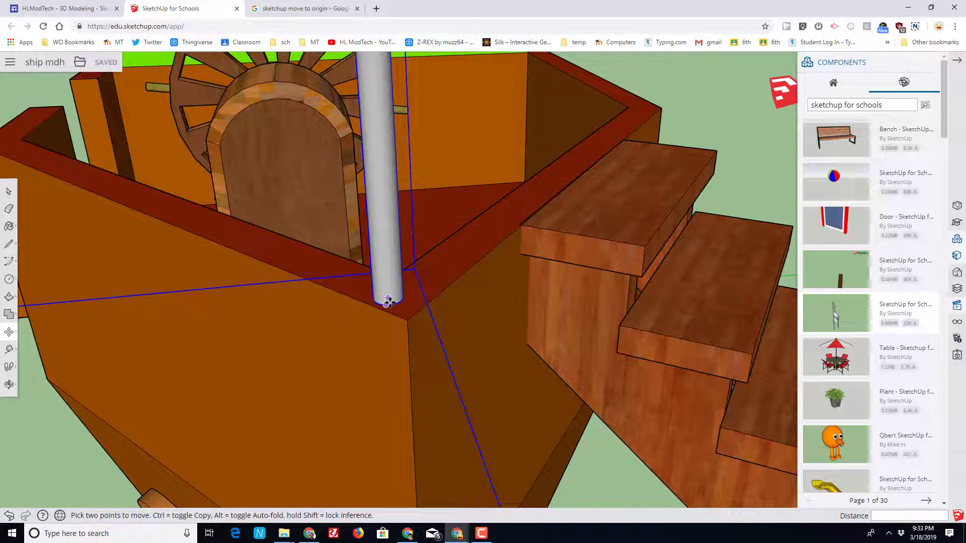
{"action": "left_click", "coordinate": [387, 302]}
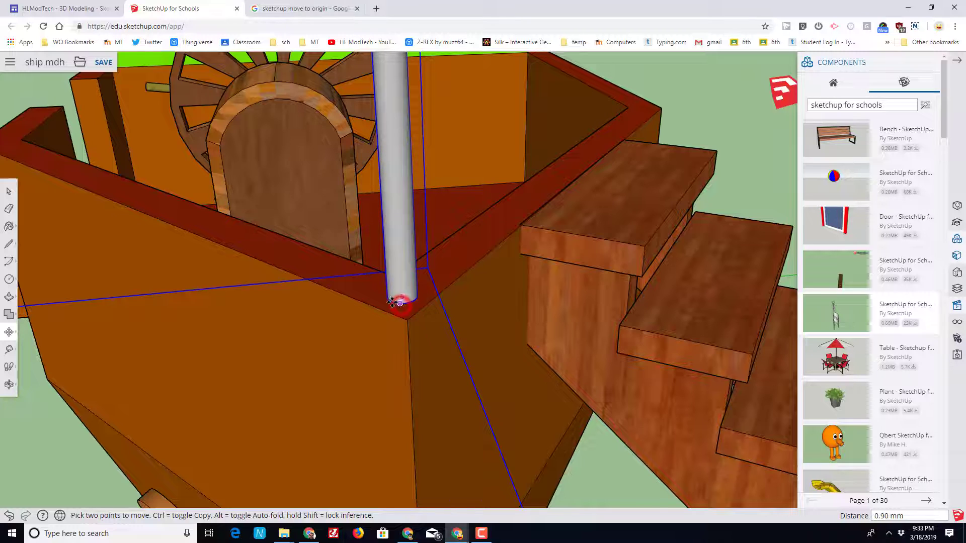
{"action": "scroll", "coordinate": [393, 302], "scroll_direction": "down", "scroll_amount": 3}
{"action": "middle_click_drag", "start_coordinate": [389, 292], "coordinate": [203, 261]}
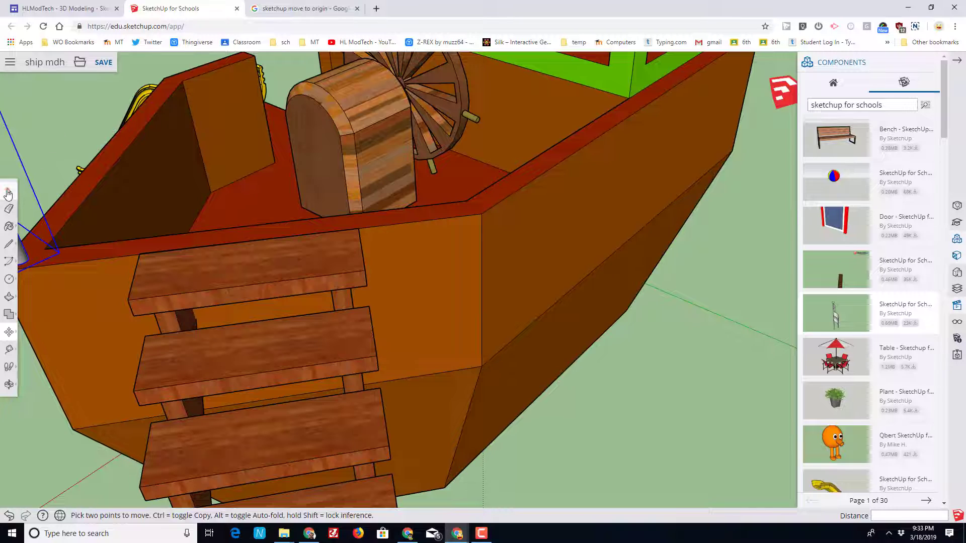
Select the steering wheel and barrel and move them sideways to the deck's centre.
{"action": "left_click", "coordinate": [8, 192]}
{"action": "left_click", "coordinate": [312, 166]}
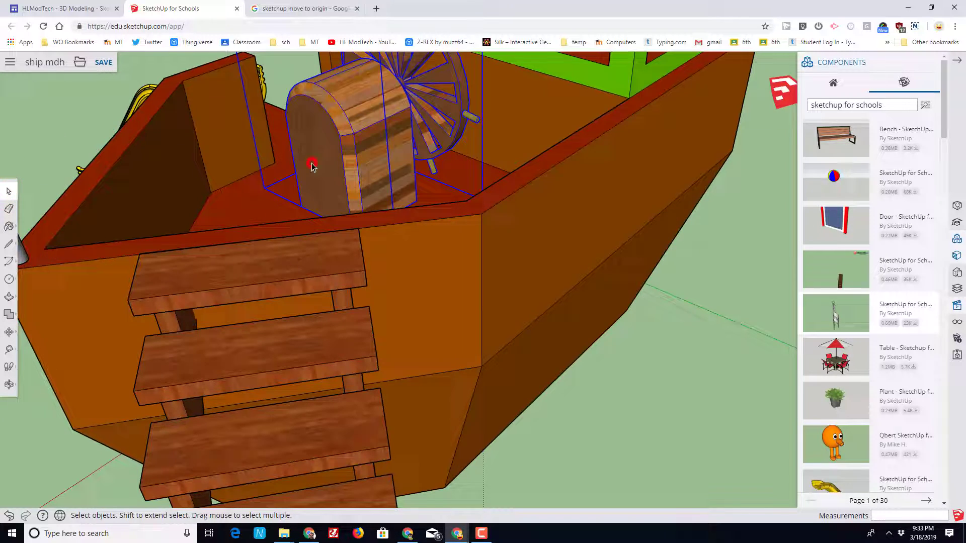
{"action": "middle_click_drag", "start_coordinate": [265, 195], "coordinate": [429, 309]}
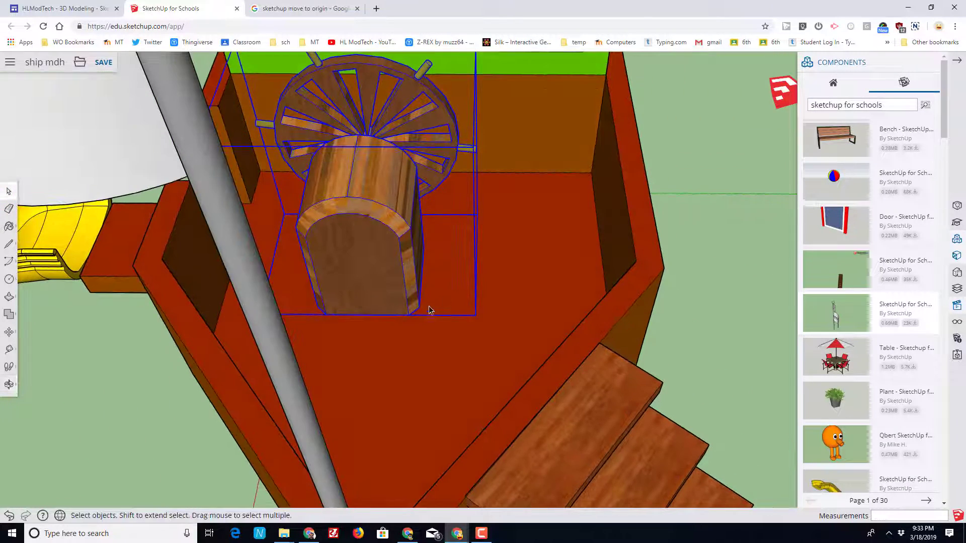
{"action": "key", "text": "m"}
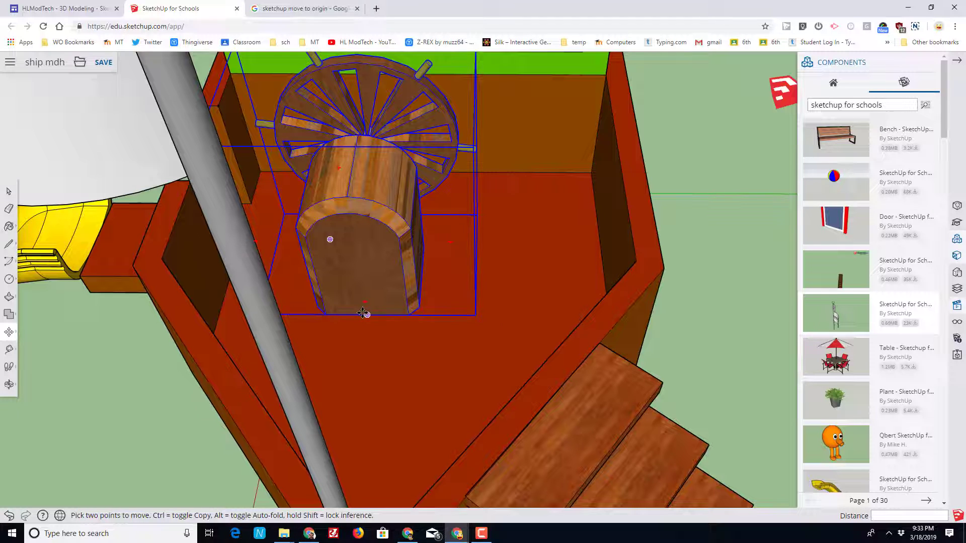
{"action": "left_click", "coordinate": [363, 313]}
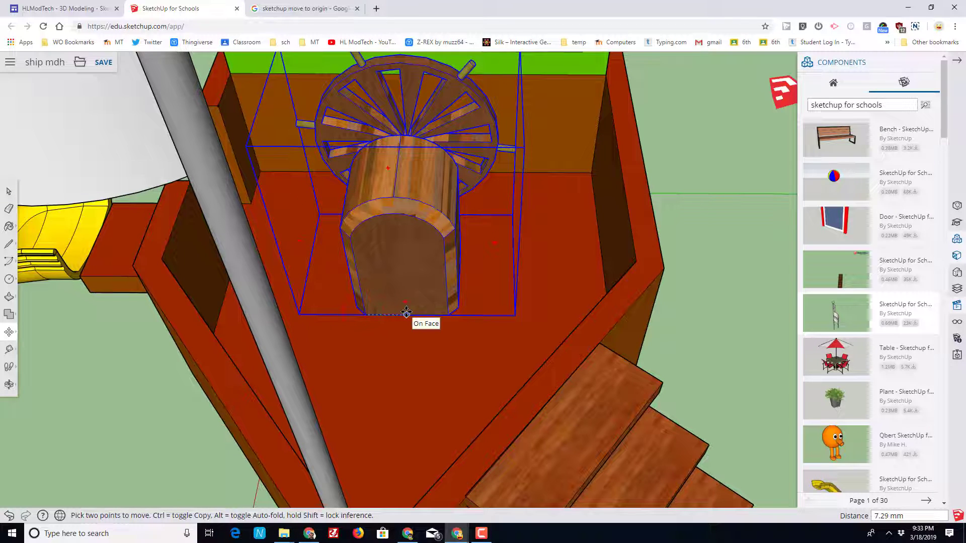
{"action": "scroll", "coordinate": [406, 312], "scroll_direction": "down", "scroll_amount": 5}
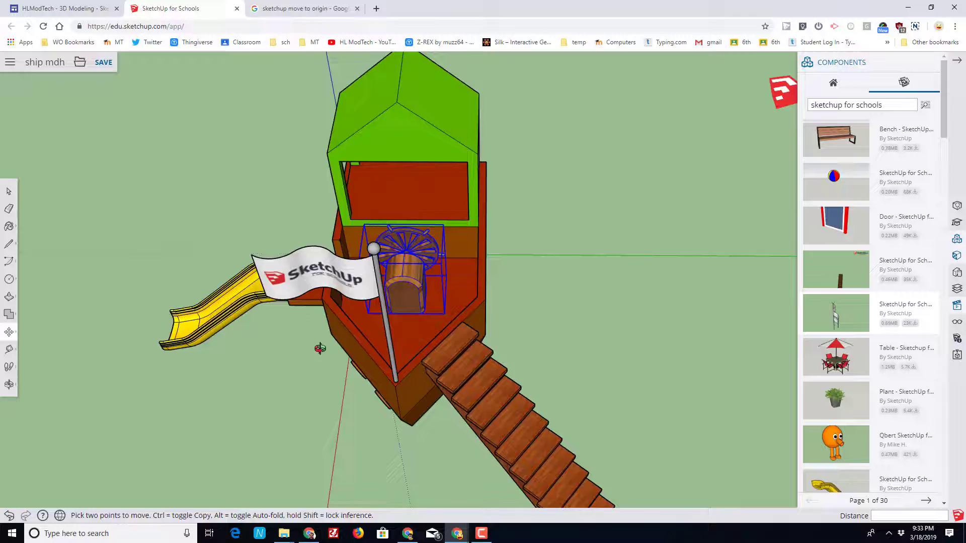
{"action": "middle_click_drag", "start_coordinate": [320, 348], "coordinate": [619, 172]}
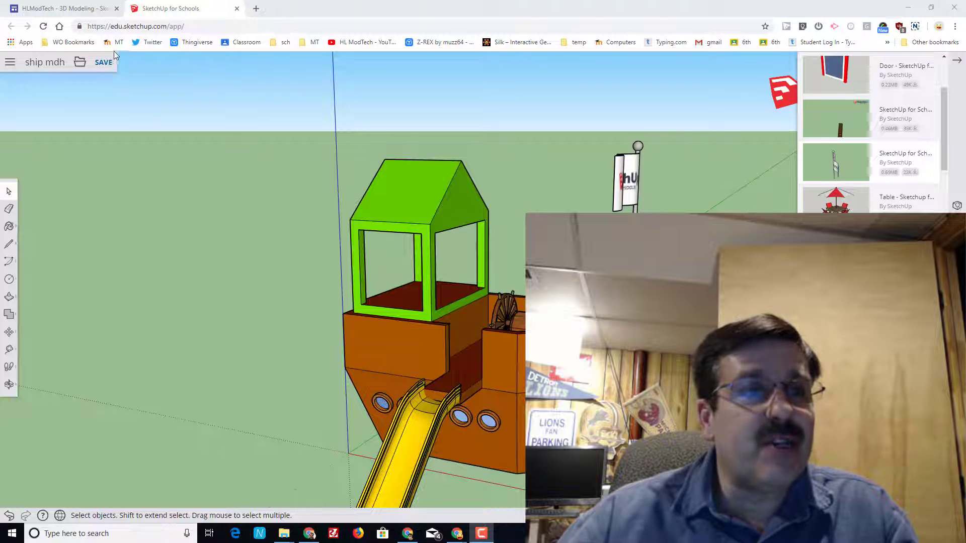
Save the pirate ship model and orbit around it to review the finished result.
{"action": "left_click", "coordinate": [103, 70]}
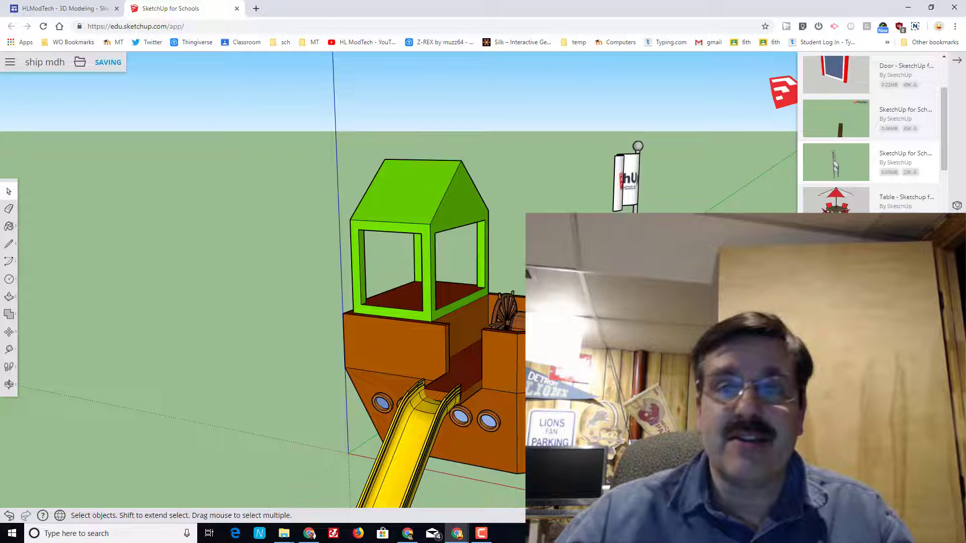
{"action": "middle_click_drag", "start_coordinate": [427, 166], "coordinate": [357, 258]}
{"action": "scroll", "coordinate": [375, 257], "scroll_direction": "up", "scroll_amount": 5}
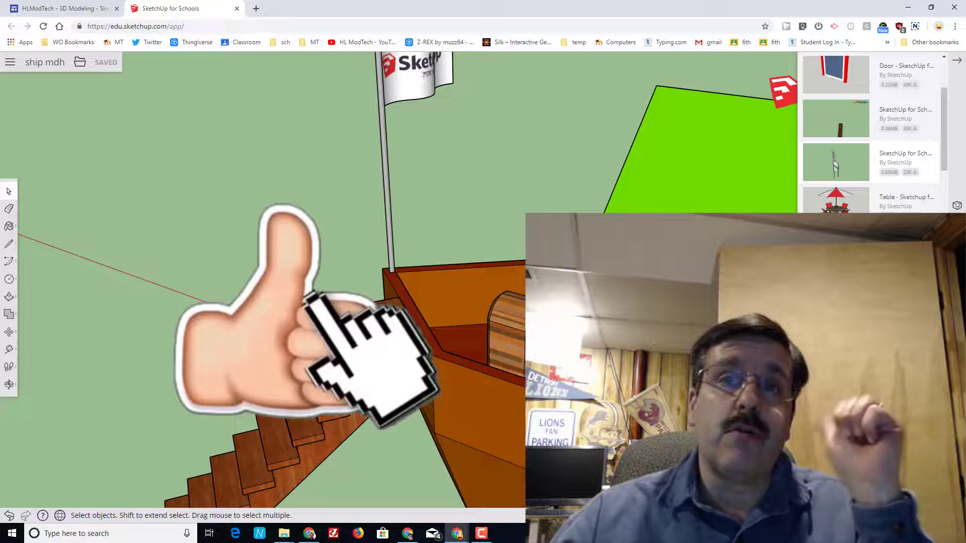
{"action": "scroll", "coordinate": [394, 330], "scroll_direction": "up", "scroll_amount": 2}
{"action": "scroll", "coordinate": [406, 329], "scroll_direction": "down", "scroll_amount": 6}
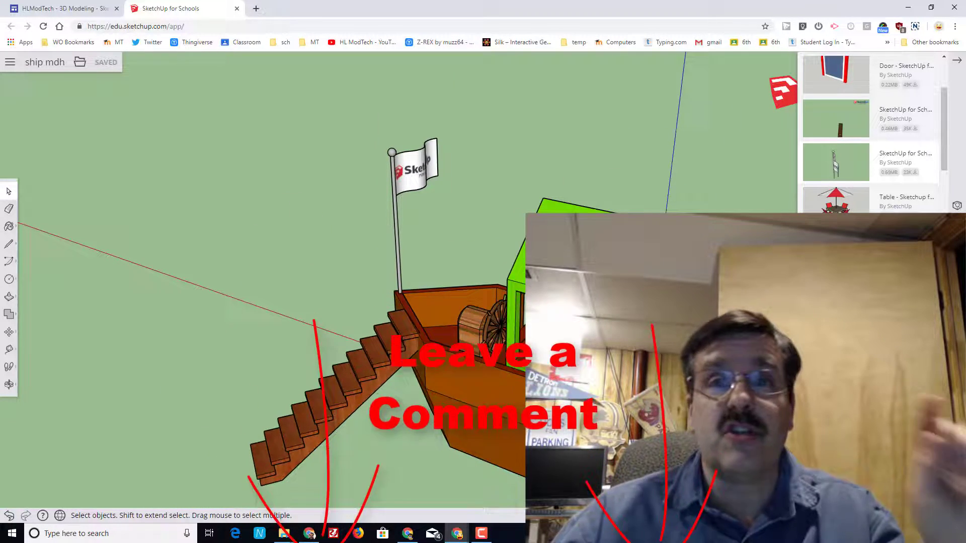
{"action": "middle_click_drag", "start_coordinate": [407, 329], "coordinate": [237, 276]}
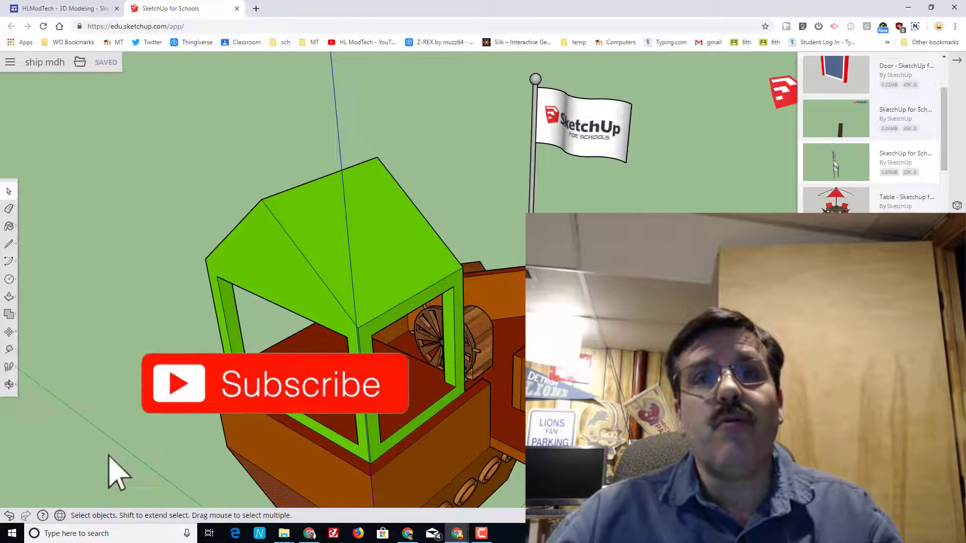
{"action": "middle_click_drag", "start_coordinate": [482, 272], "coordinate": [452, 322]}
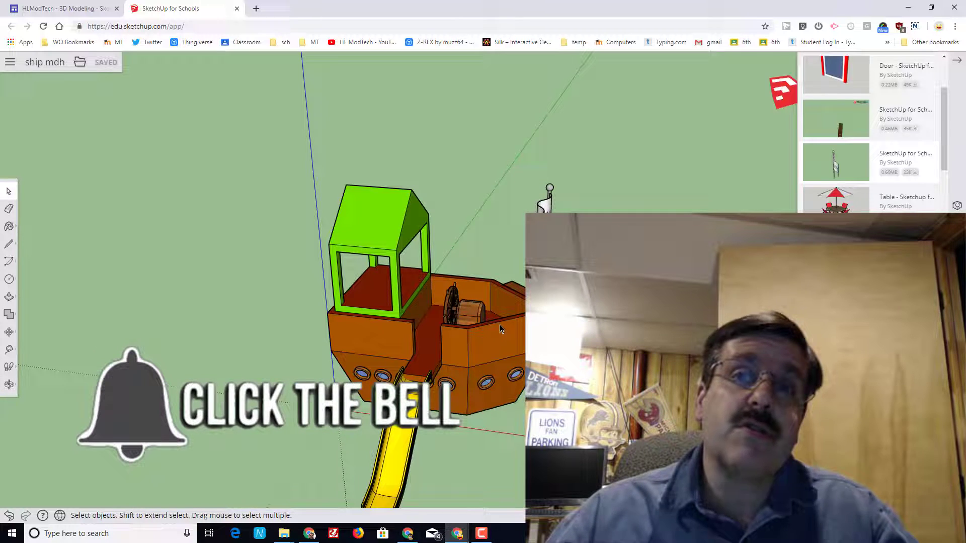
{"action": "middle_click_drag", "start_coordinate": [502, 324], "coordinate": [389, 355]}
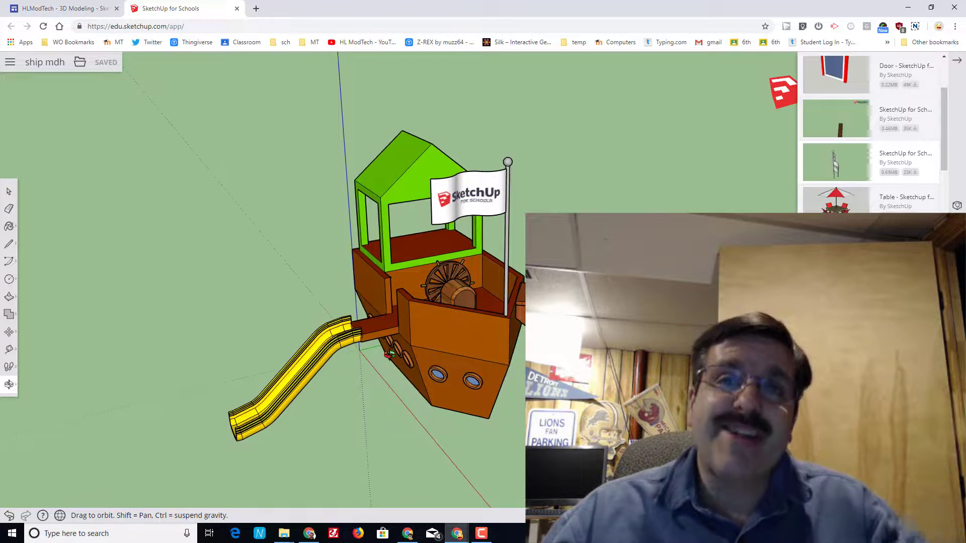